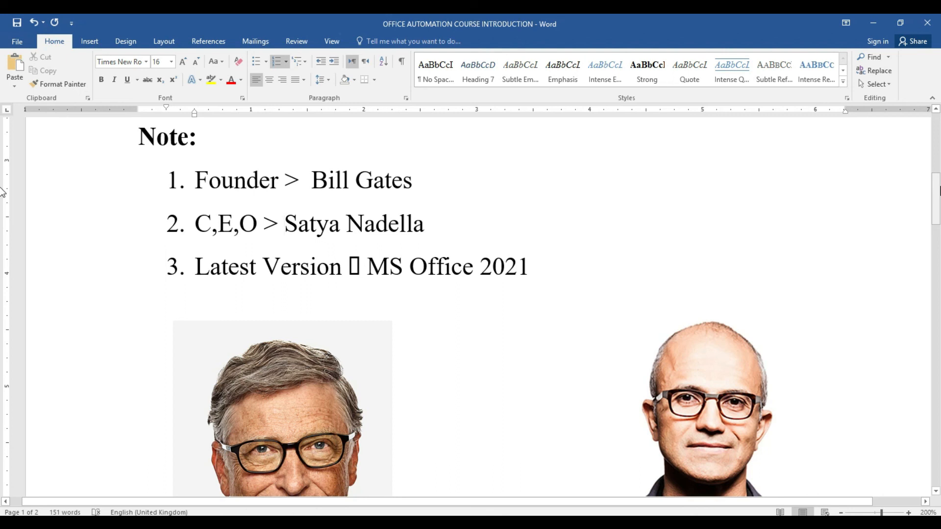
# Step: Look through the course introduction document and display its full list of file properties
pyautogui.moveTo(940, 186); pyautogui.dragTo(940, 283)
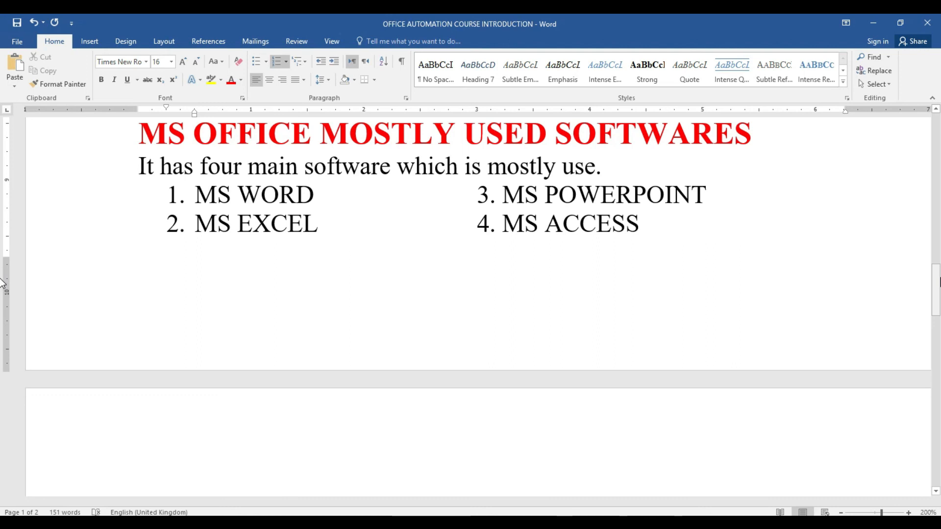
pyautogui.moveTo(940, 279); pyautogui.dragTo(939, 121)
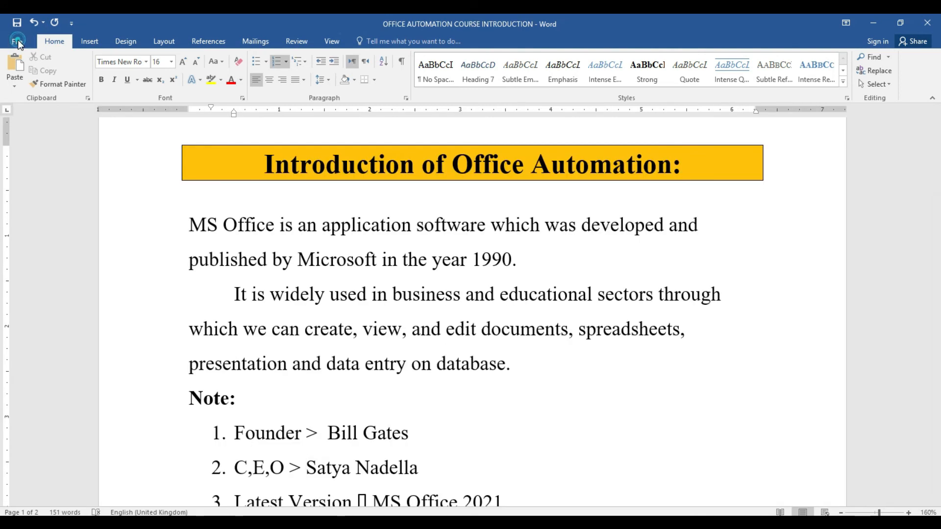
pyautogui.click(18, 41)
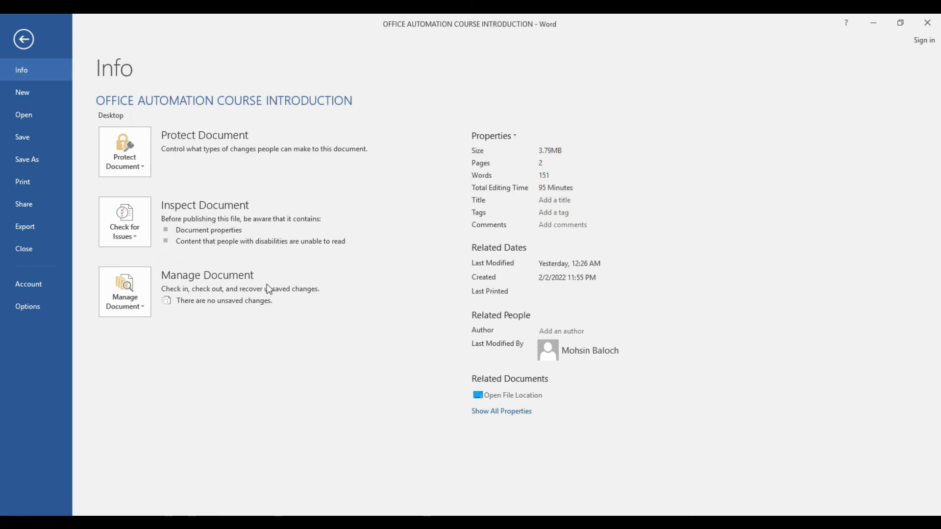
pyautogui.click(516, 137)
pyautogui.click(516, 136)
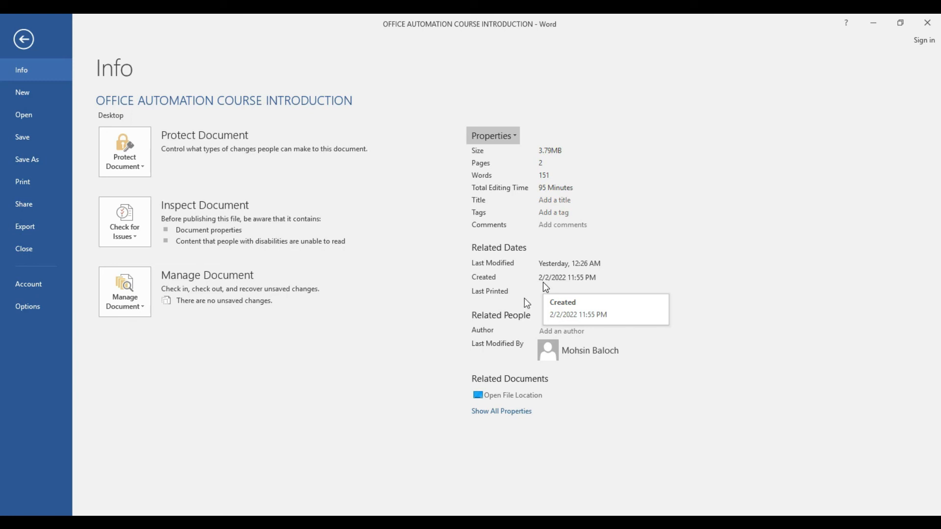
pyautogui.click(503, 413)
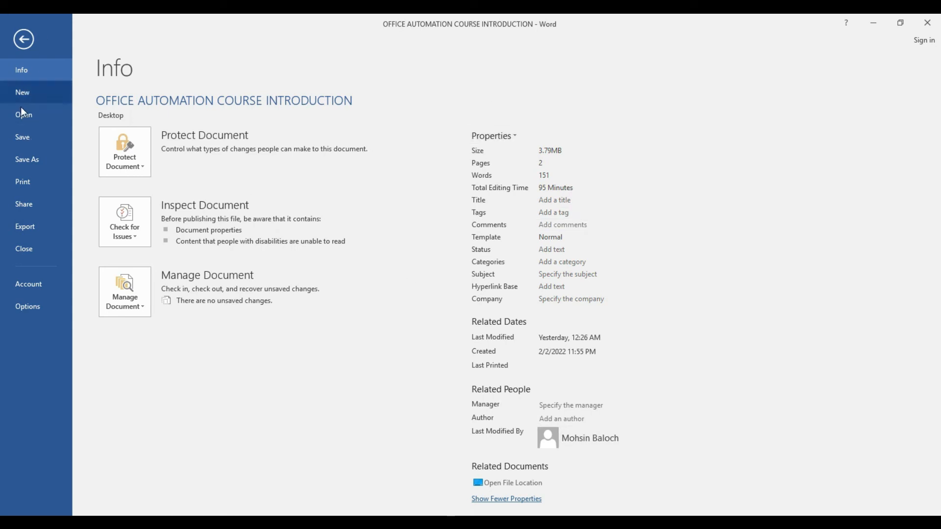
pyautogui.click(32, 91)
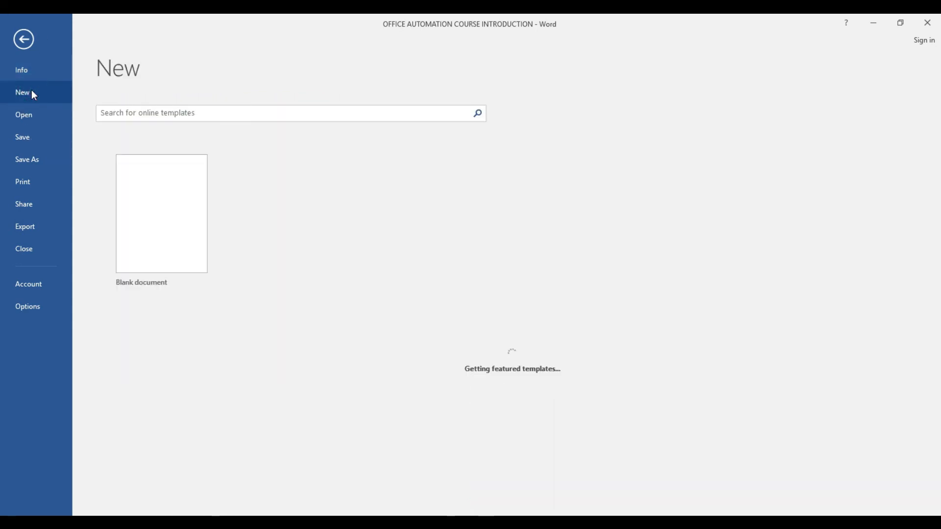
pyautogui.click(26, 34)
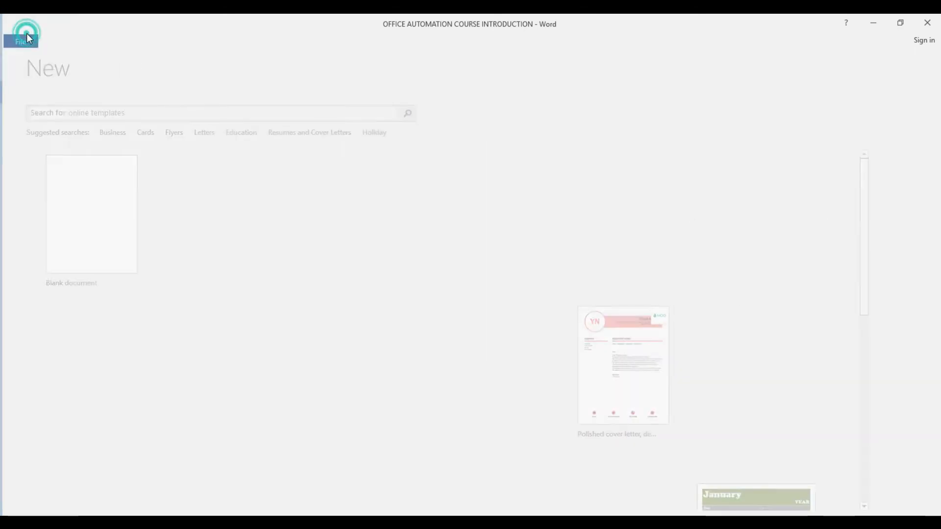
pyautogui.scroll(2, 3, 142)
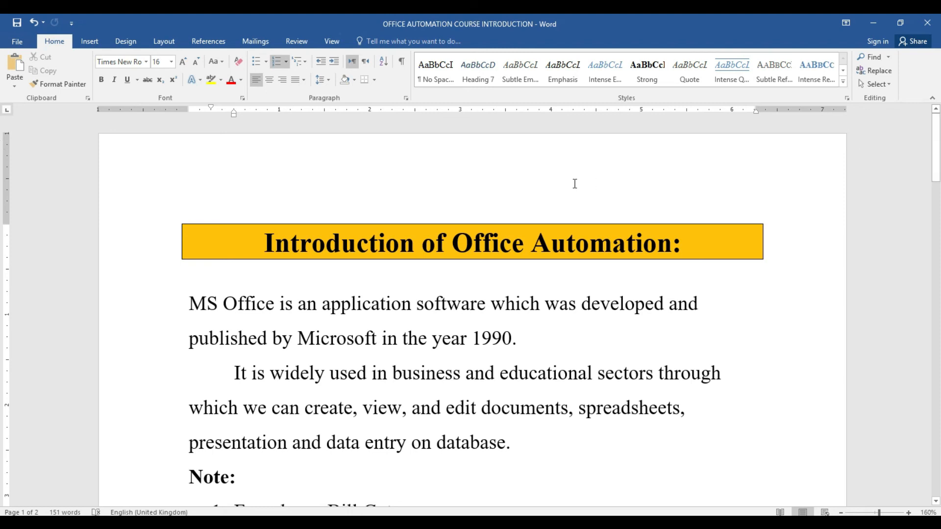
# Step: Create a new document from the Blank document template while the course introduction is open
pyautogui.click(22, 43)
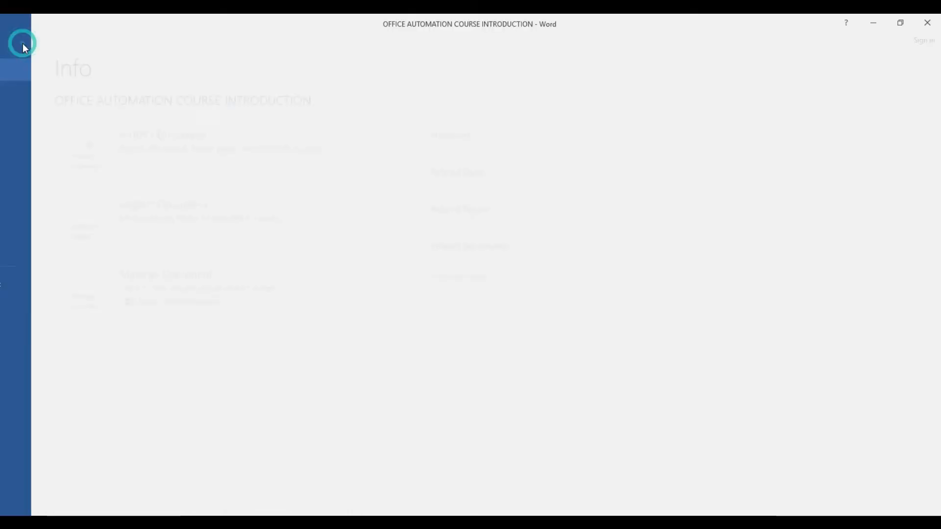
pyautogui.click(25, 95)
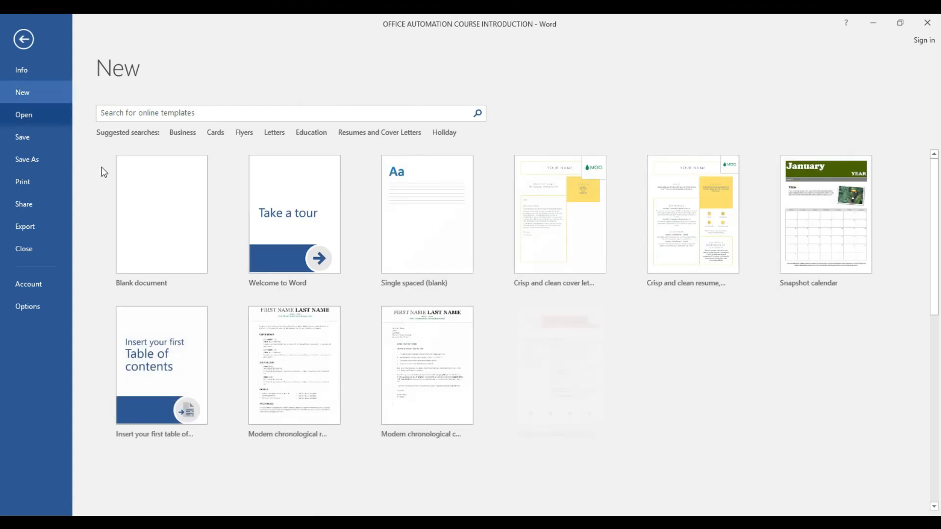
pyautogui.click(158, 217)
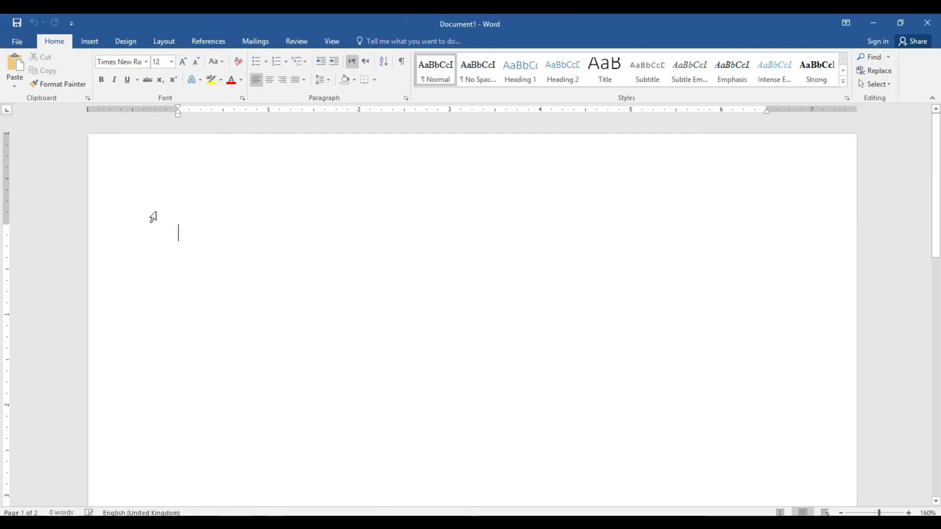
pyautogui.moveTo(939, 171); pyautogui.dragTo(940, 114)
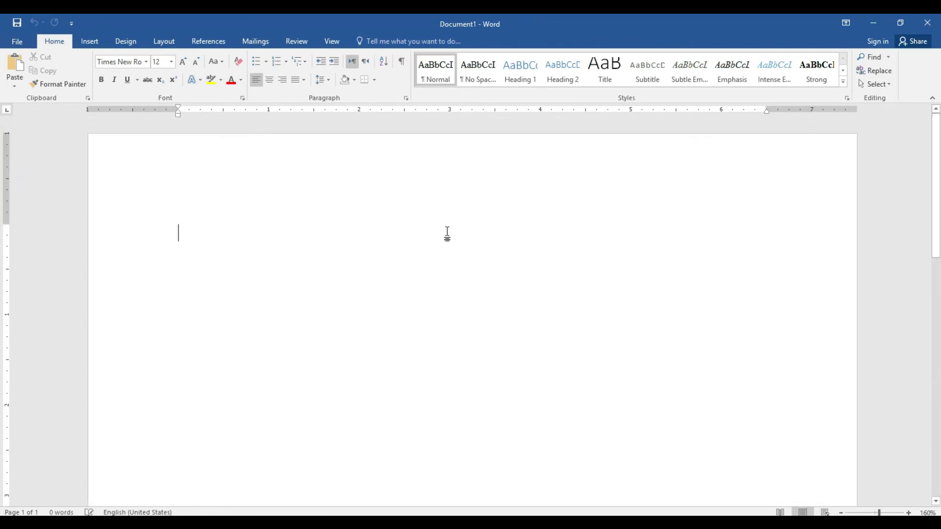
# Step: Create a second new document from the Blank document template
pyautogui.click(18, 42)
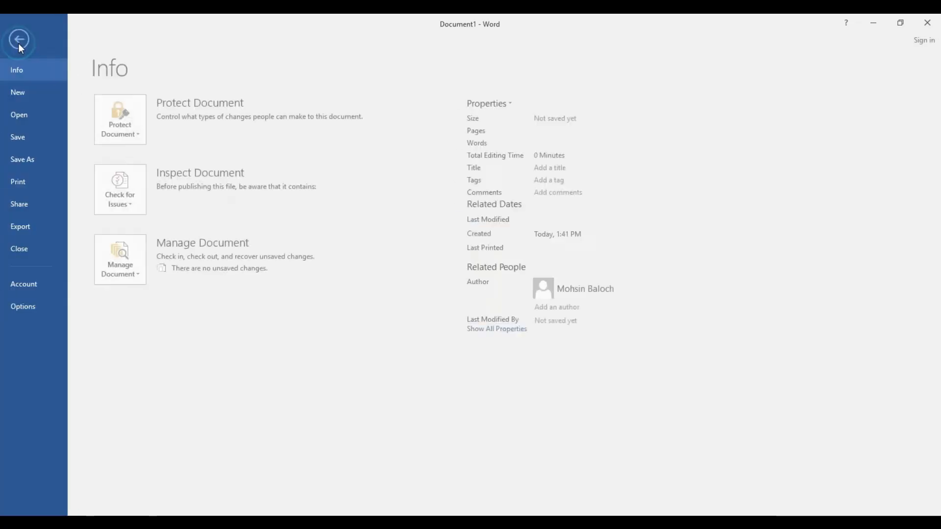
pyautogui.click(22, 92)
pyautogui.click(157, 205)
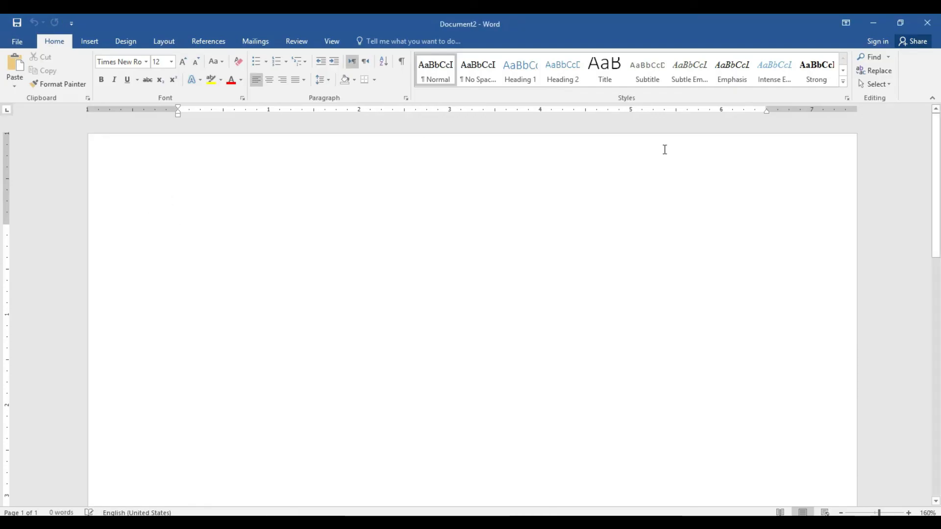
pyautogui.moveTo(939, 147); pyautogui.dragTo(939, 123)
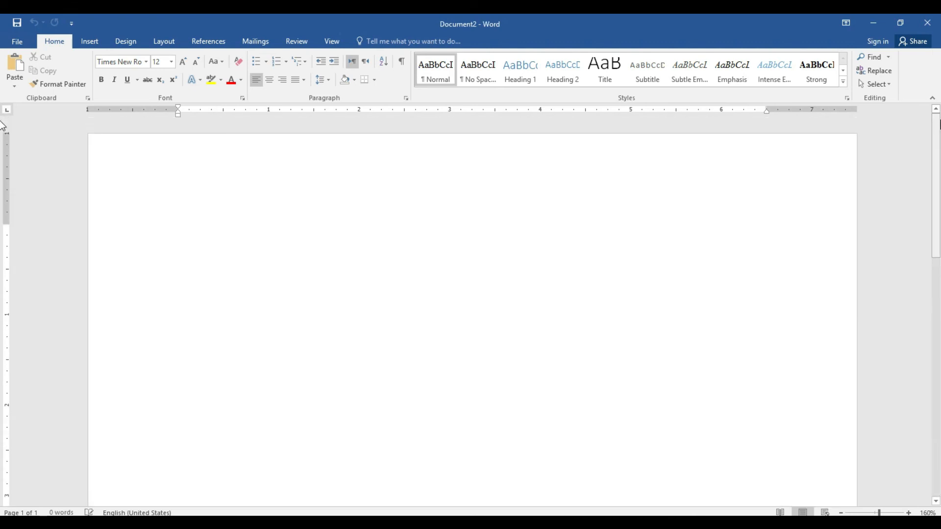
# Step: Open the recently used teacher document stored in E: » Motive Academy folder » PAPER
pyautogui.click(20, 37)
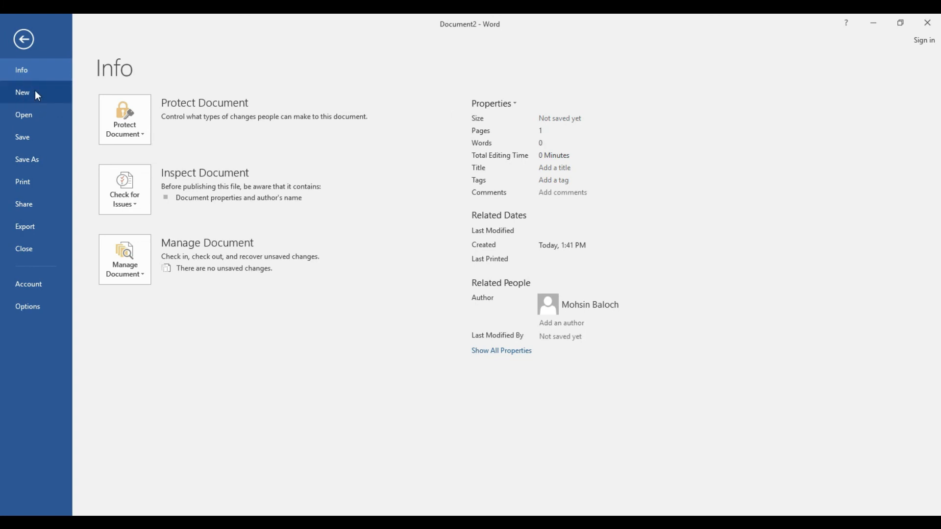
pyautogui.click(23, 43)
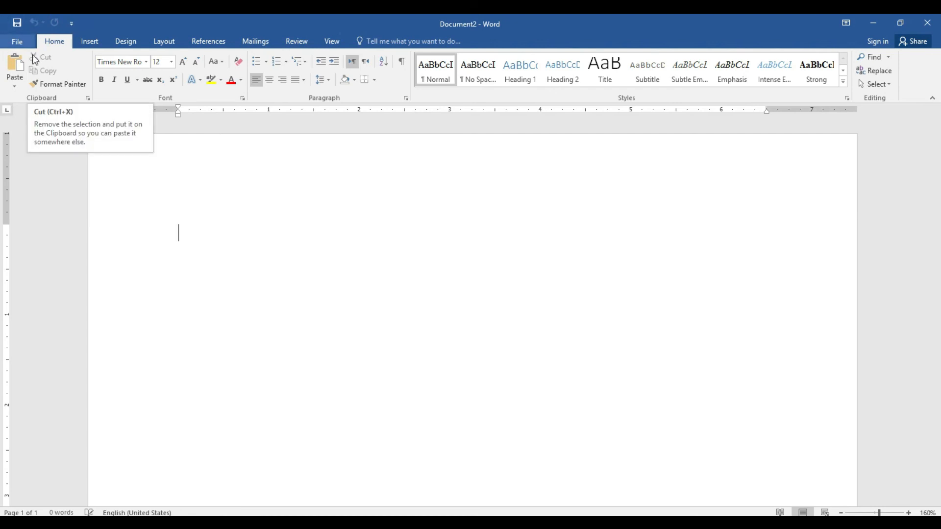
pyautogui.click(12, 43)
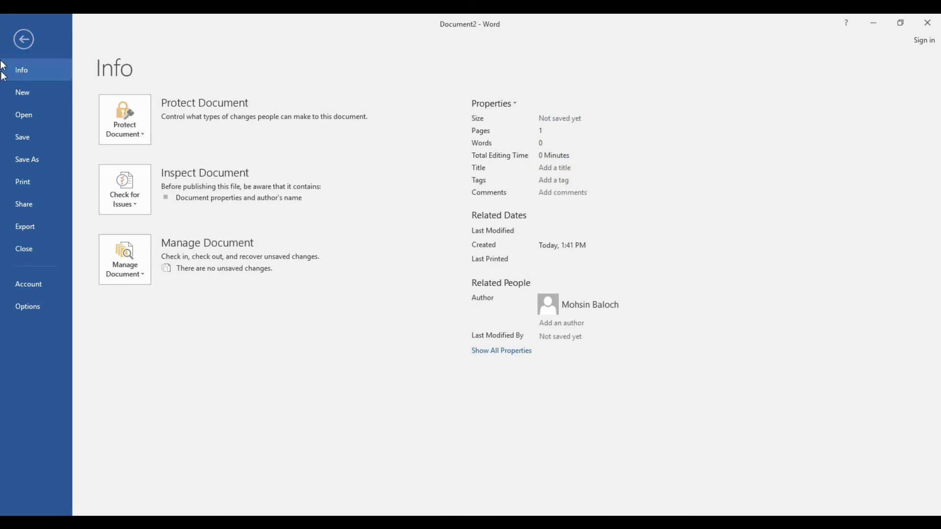
pyautogui.click(37, 119)
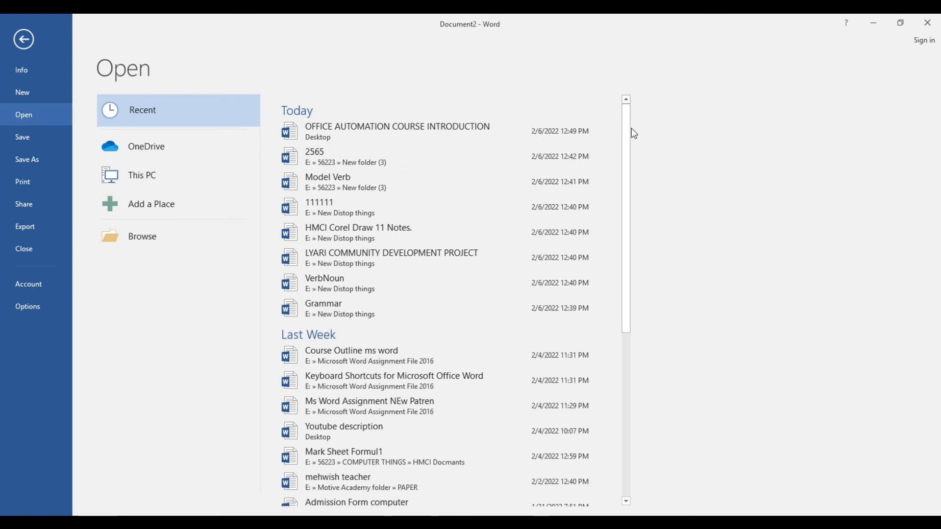
pyautogui.moveTo(626, 129); pyautogui.dragTo(625, 359)
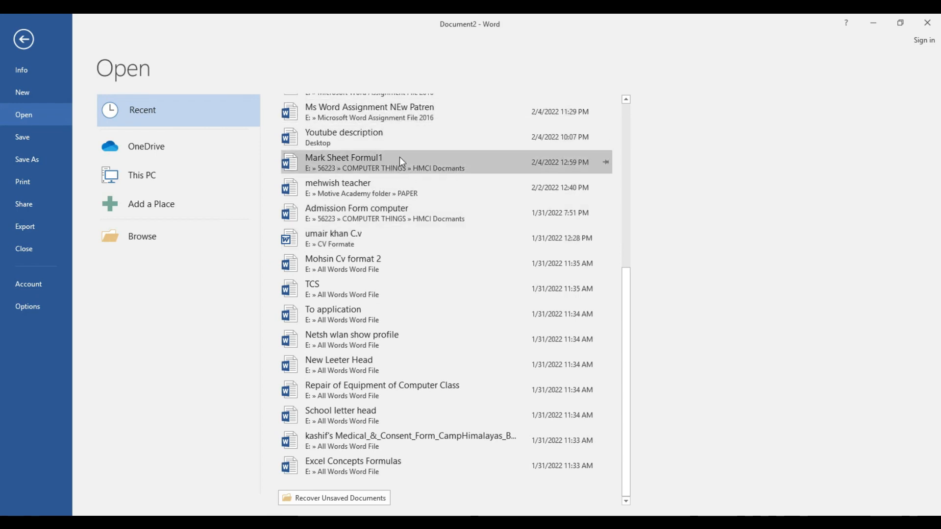
pyautogui.click(378, 184)
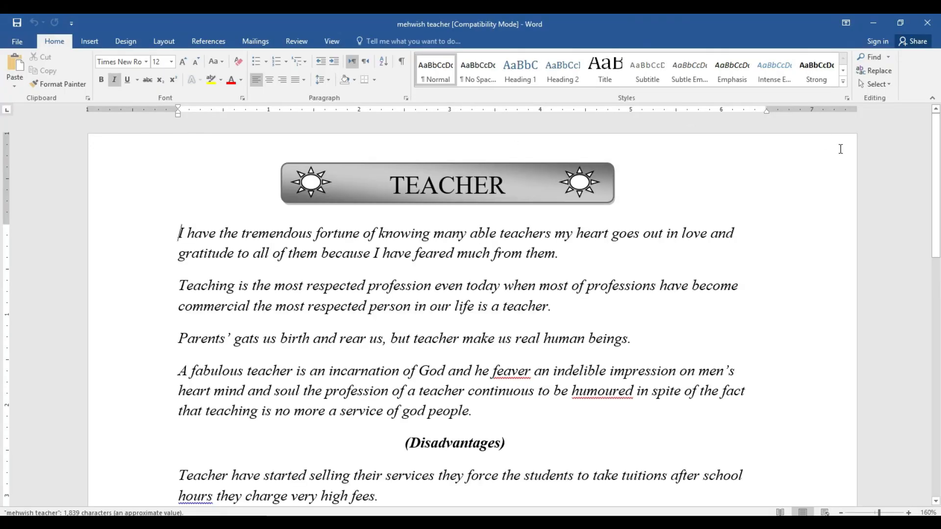
pyautogui.moveTo(936, 257); pyautogui.dragTo(939, 169)
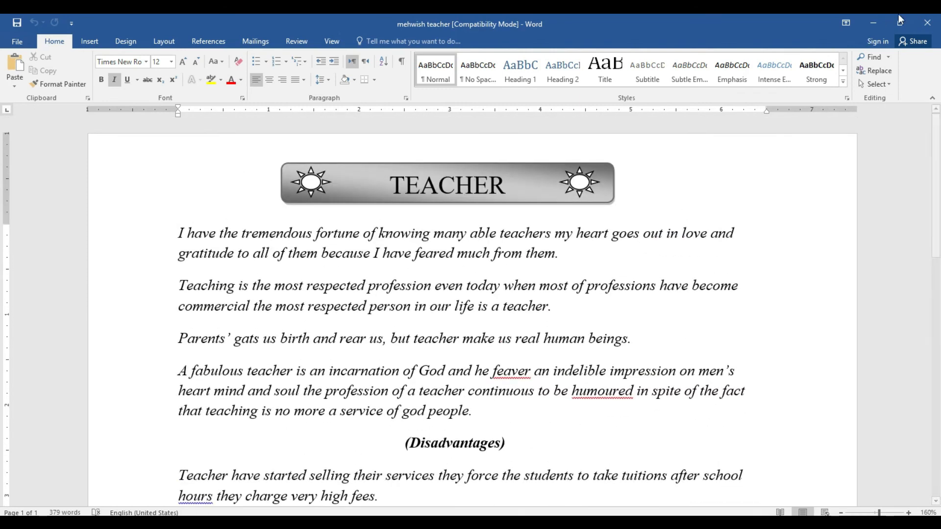
# Step: Open the recently used Model Verb document stored in E: » 56223 » New folder (3)
pyautogui.click(7, 44)
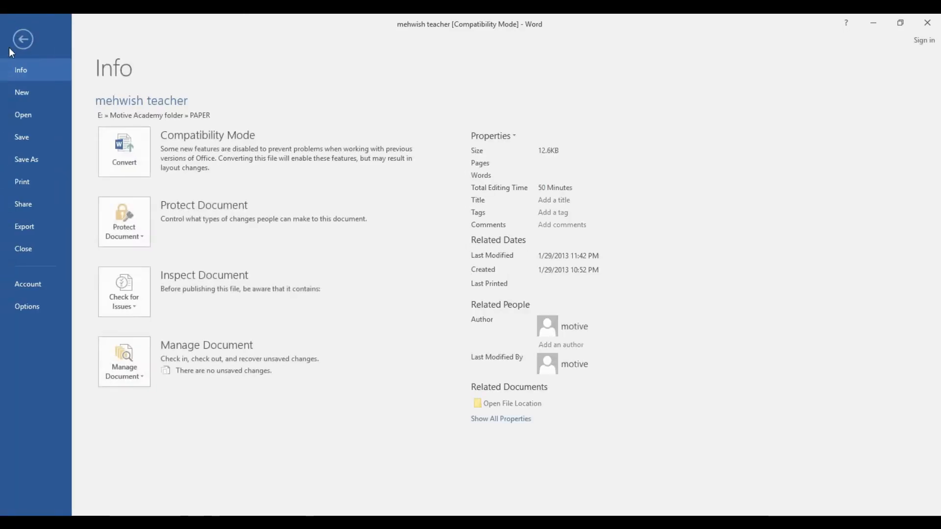
pyautogui.click(29, 114)
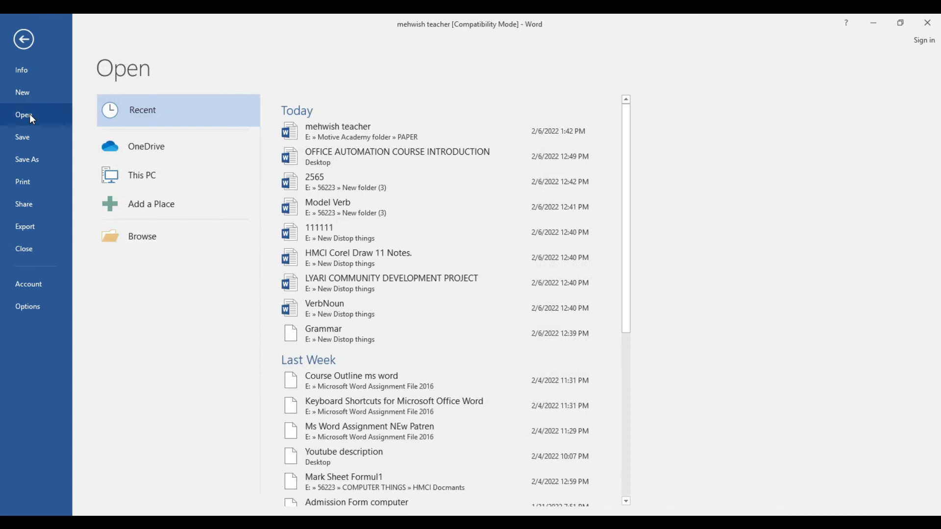
pyautogui.click(354, 210)
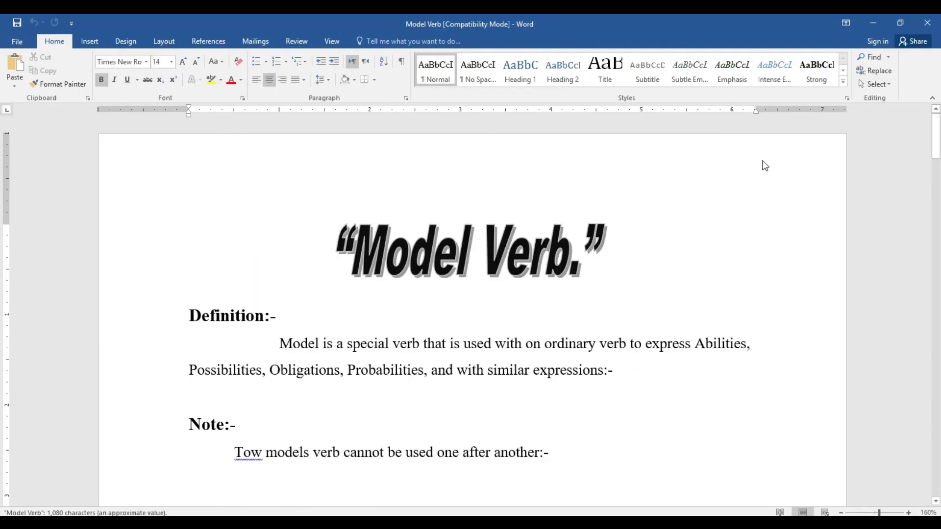
# Step: Minimize the Model Verb and teacher documents, and save the blank Document2 to the Desktop as a Word Document named Ali 45
pyautogui.click(873, 23)
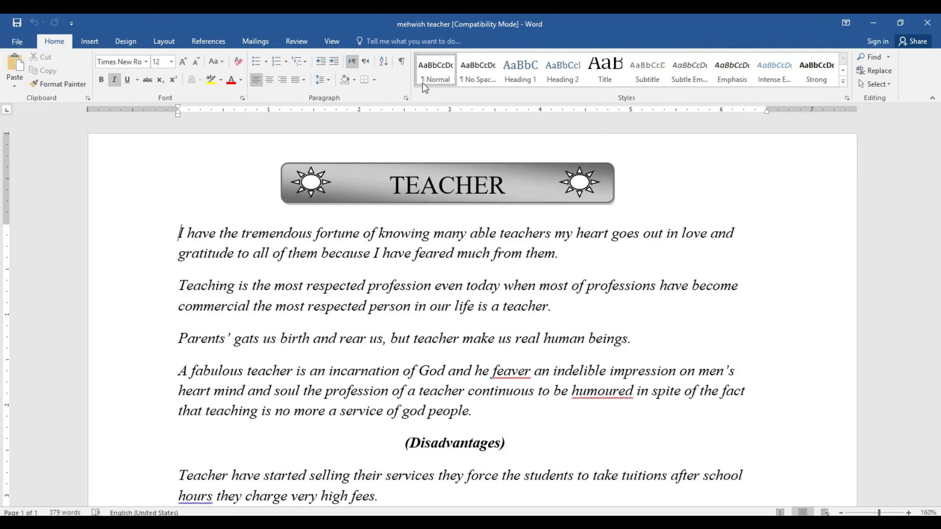
pyautogui.click(874, 22)
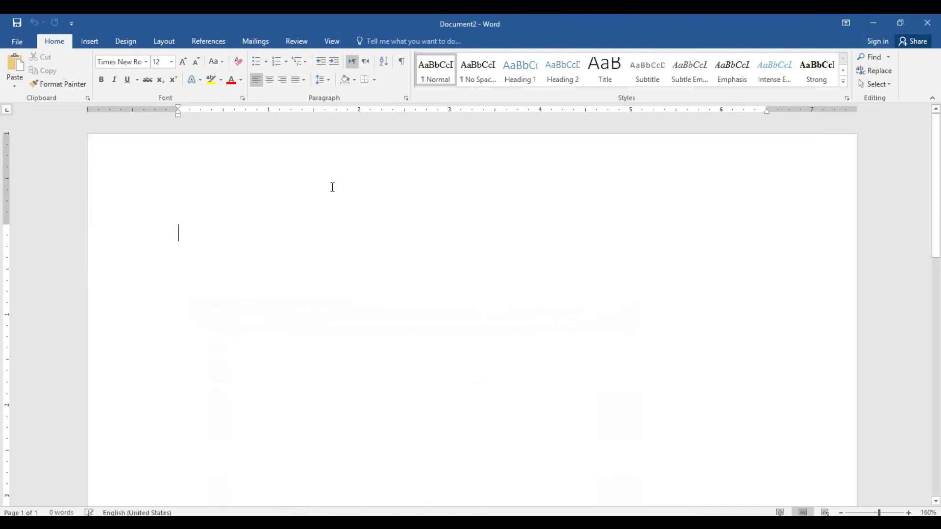
pyautogui.click(19, 42)
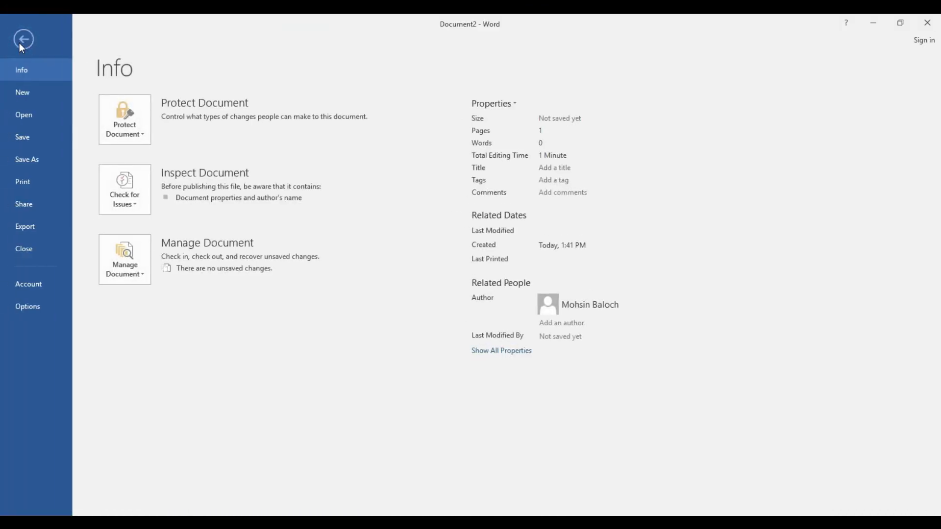
pyautogui.click(24, 137)
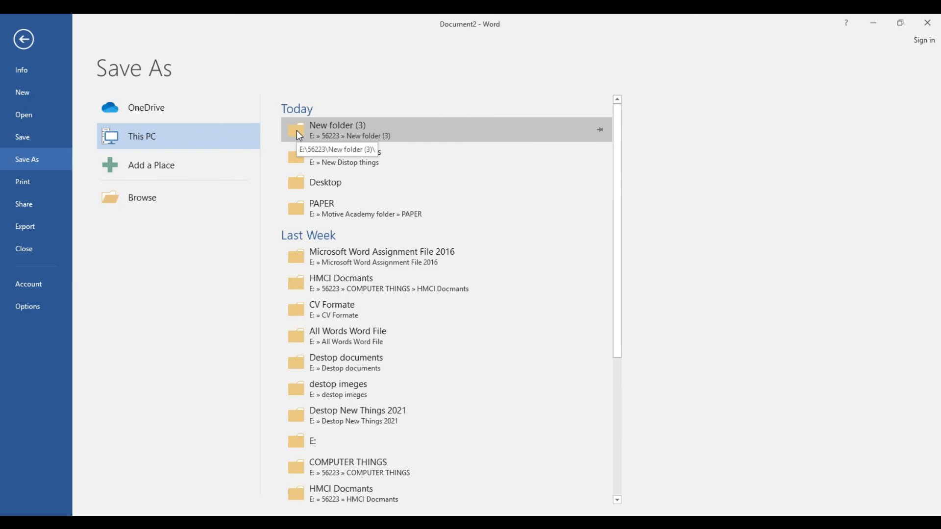
pyautogui.click(347, 187)
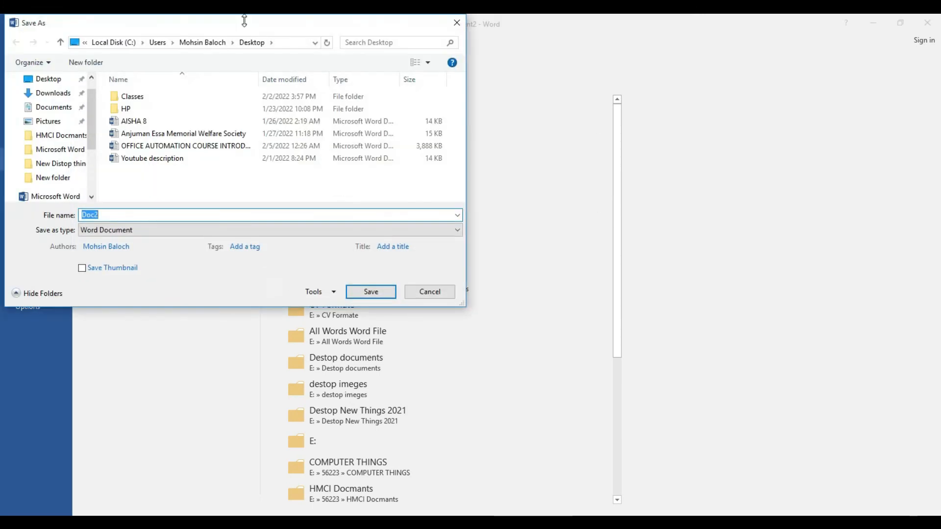
pyautogui.moveTo(243, 23); pyautogui.dragTo(396, 89)
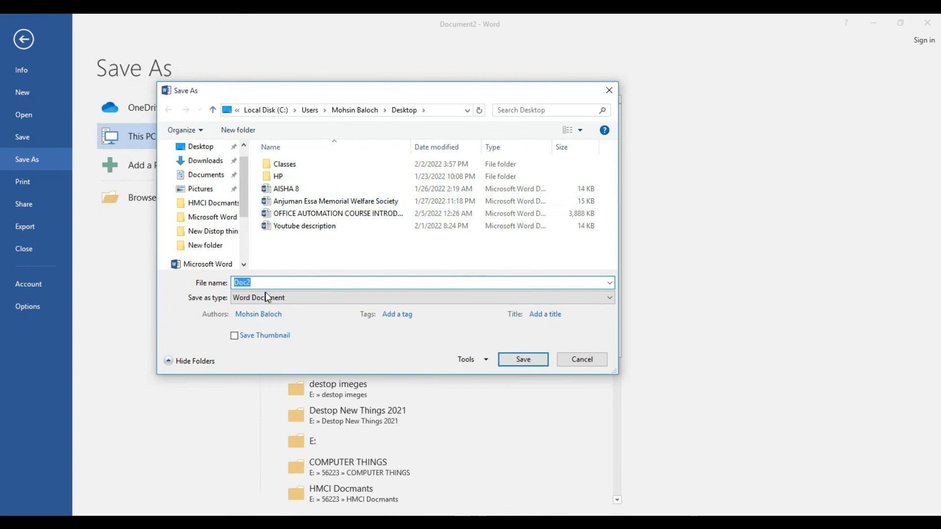
pyautogui.press('BackSpace')
pyautogui.write('Ali 45')
pyautogui.click(532, 361)
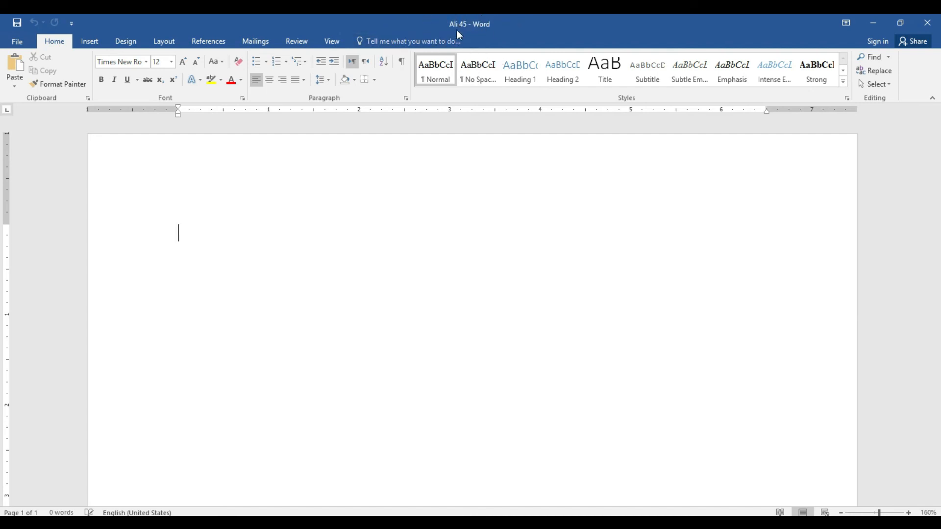
# Step: Minimize the remaining open document windows to view the saved file on the desktop
pyautogui.click(867, 20)
pyautogui.click(867, 19)
pyautogui.click(867, 19)
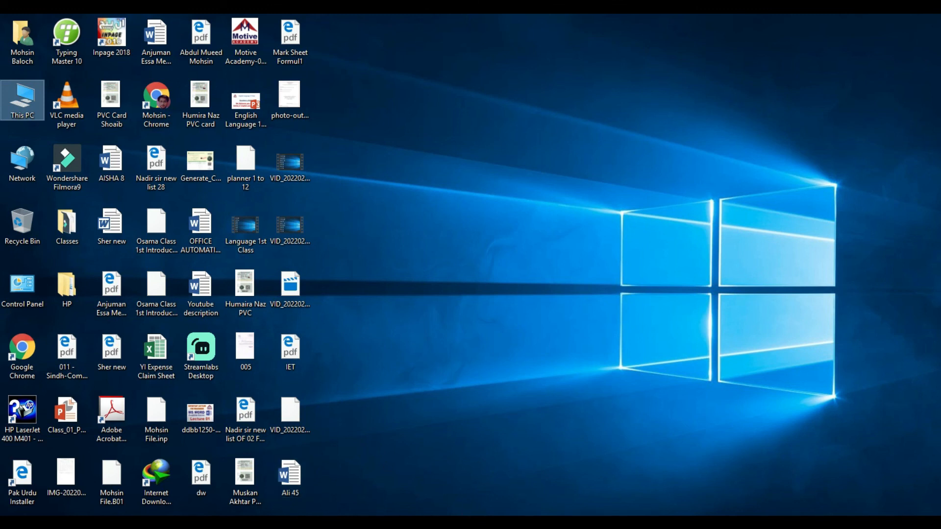
# Step: Bring the minimized Model Verb document back on screen
pyautogui.moveTo(360, 522)
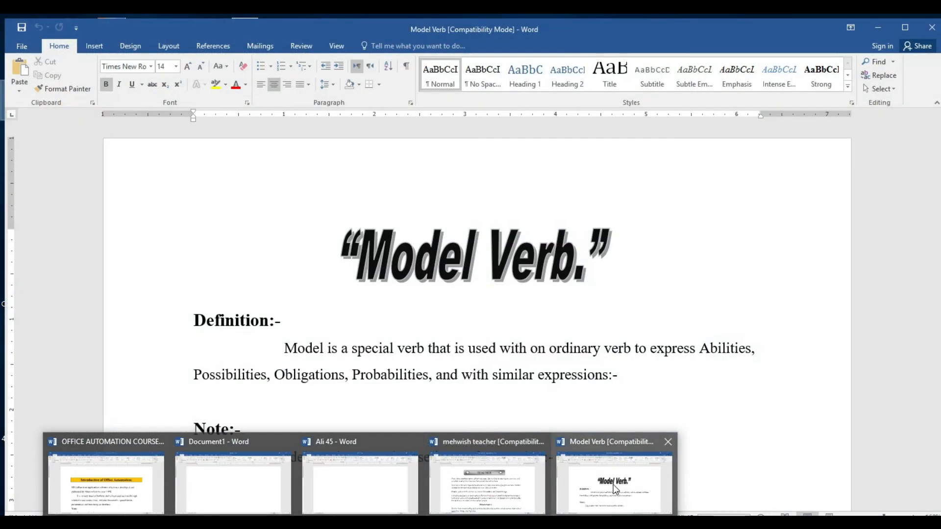
pyautogui.click(614, 484)
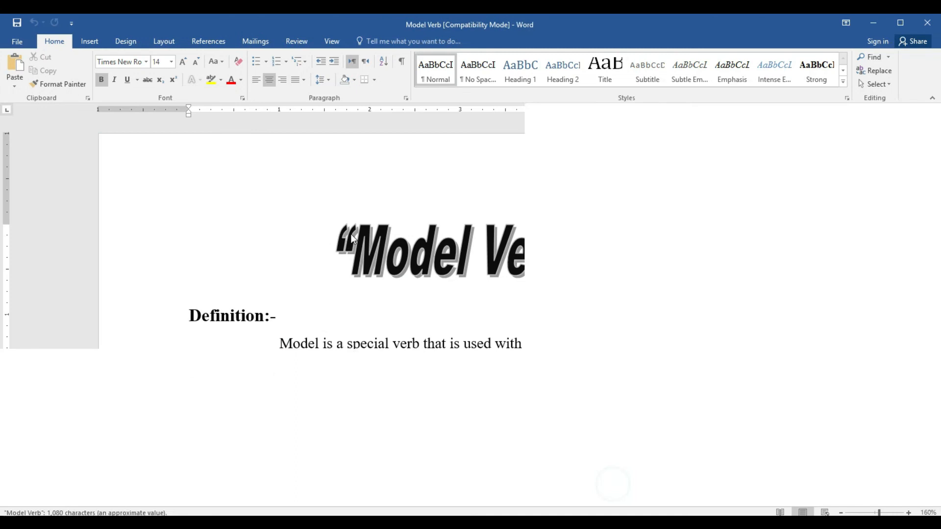
# Step: Save the Model Verb document, and save a copy to the Desktop as a Word Document named Engish, accepting the format upgrade
pyautogui.click(20, 41)
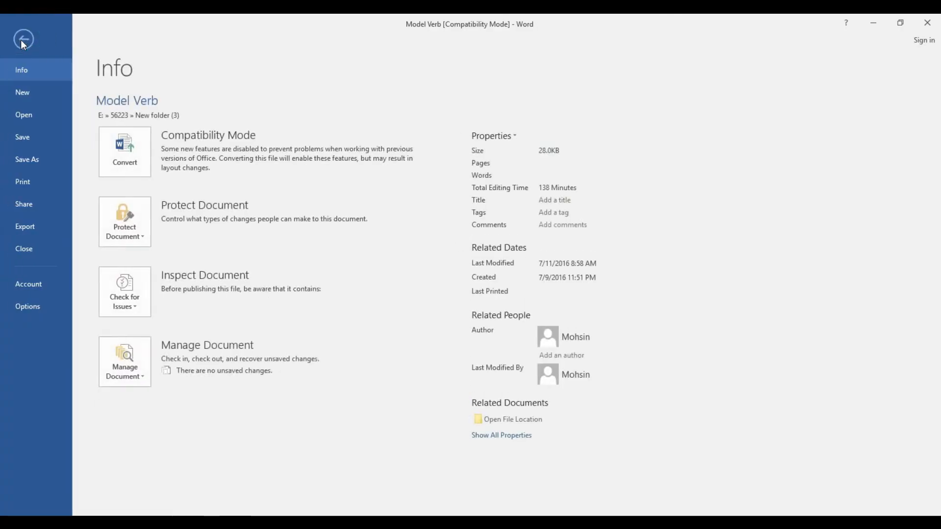
pyautogui.click(39, 139)
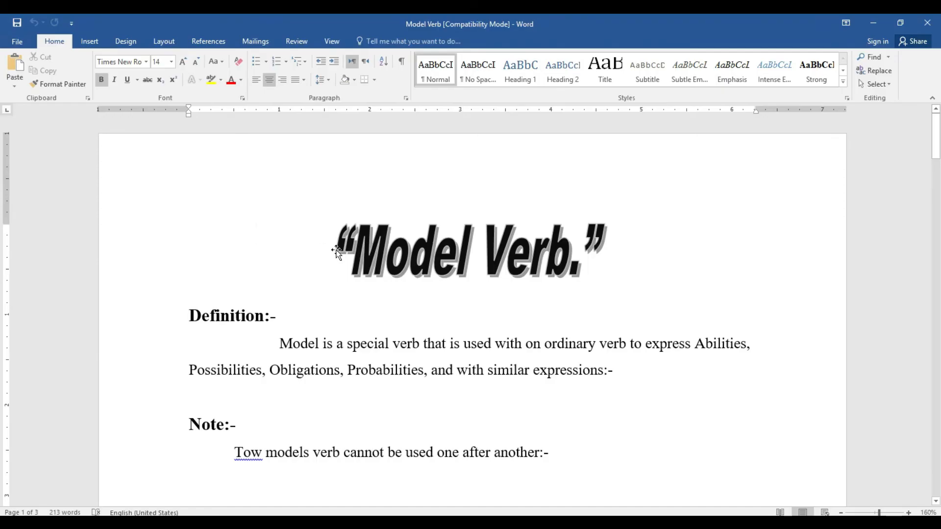
pyautogui.click(26, 45)
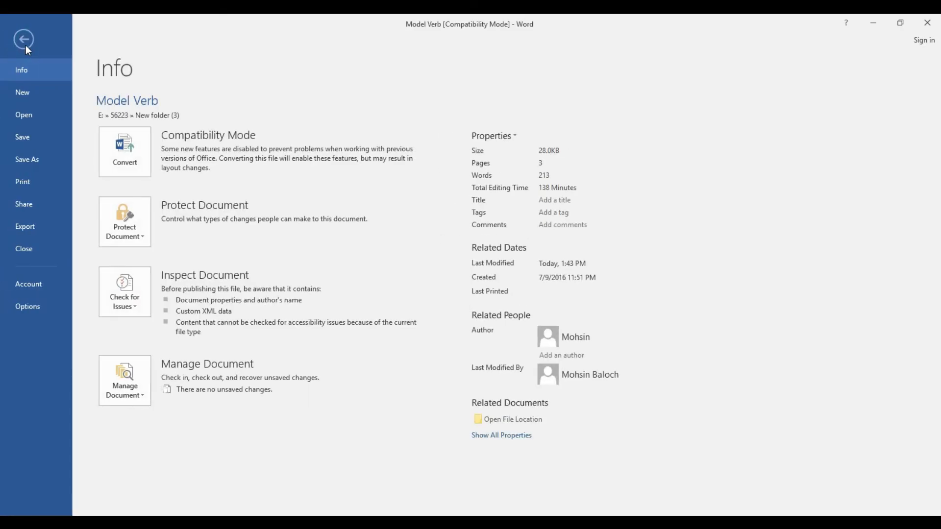
pyautogui.click(46, 163)
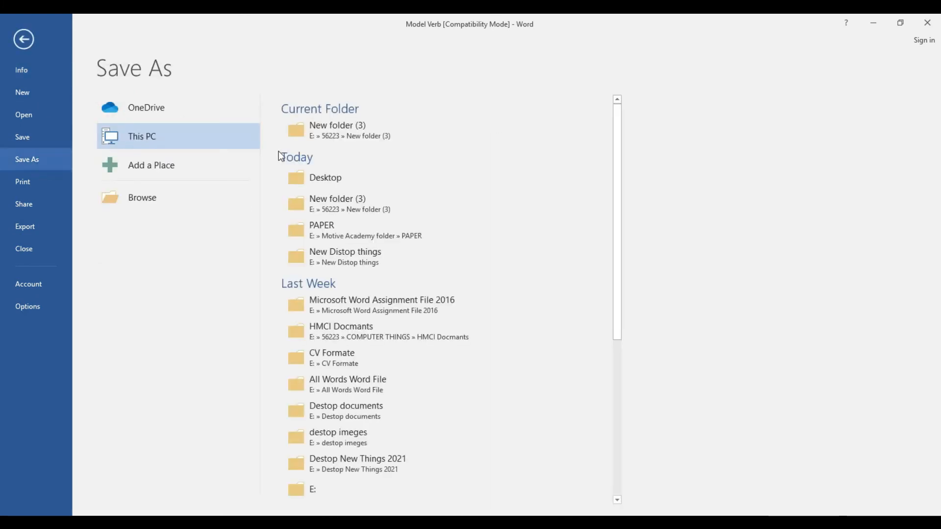
pyautogui.click(378, 183)
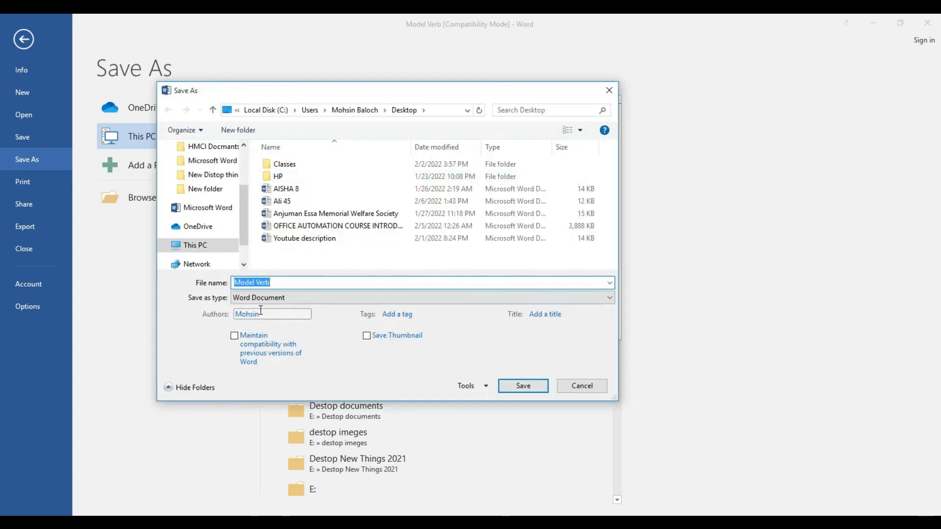
pyautogui.press('BackSpace')
pyautogui.write('Engish')
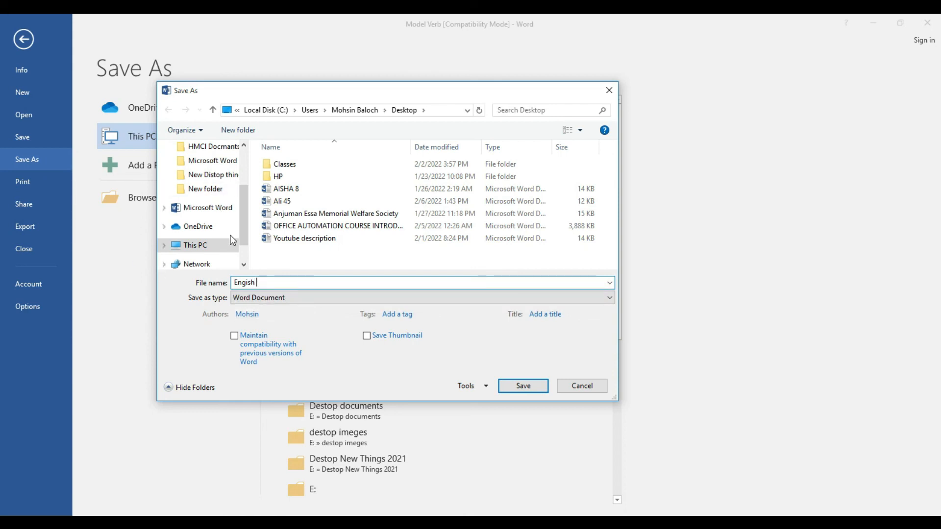
pyautogui.click(531, 387)
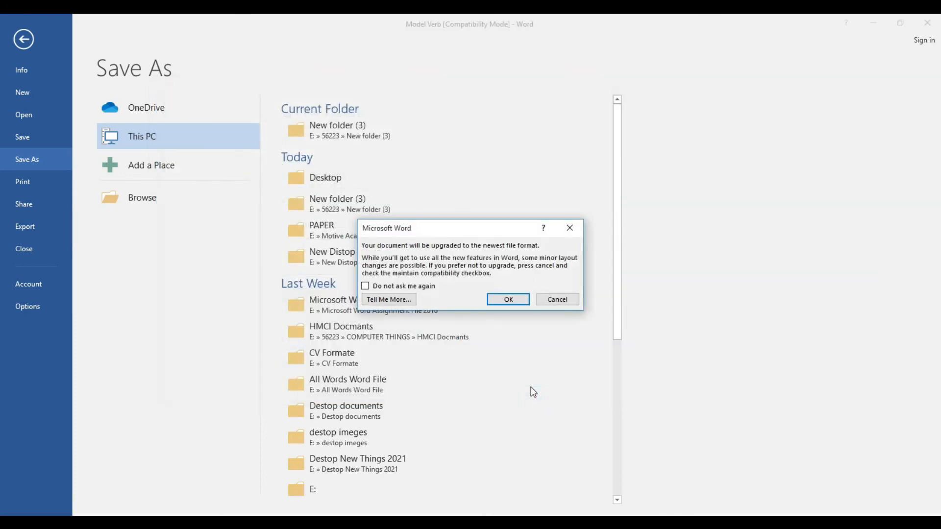
pyautogui.click(517, 296)
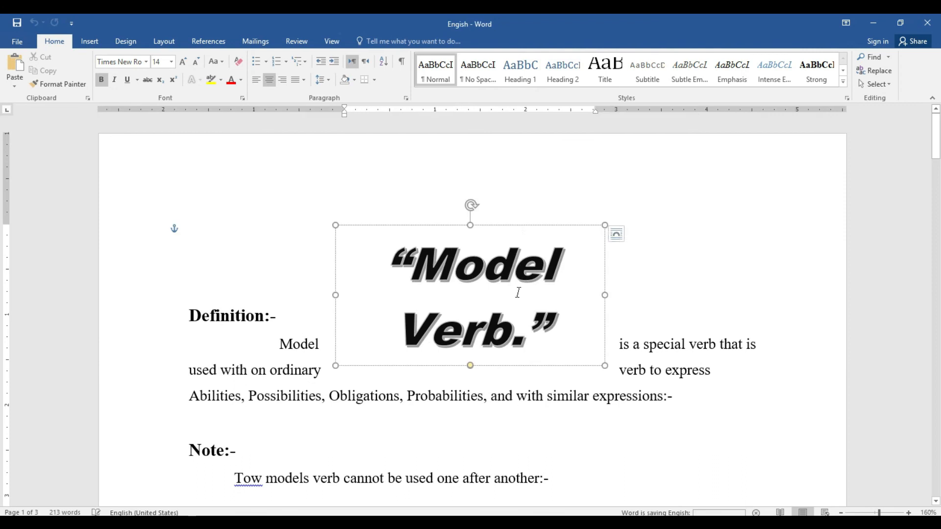
# Step: Minimize the Engish document to view its file on the desktop, and bring the document back on screen
pyautogui.click(868, 16)
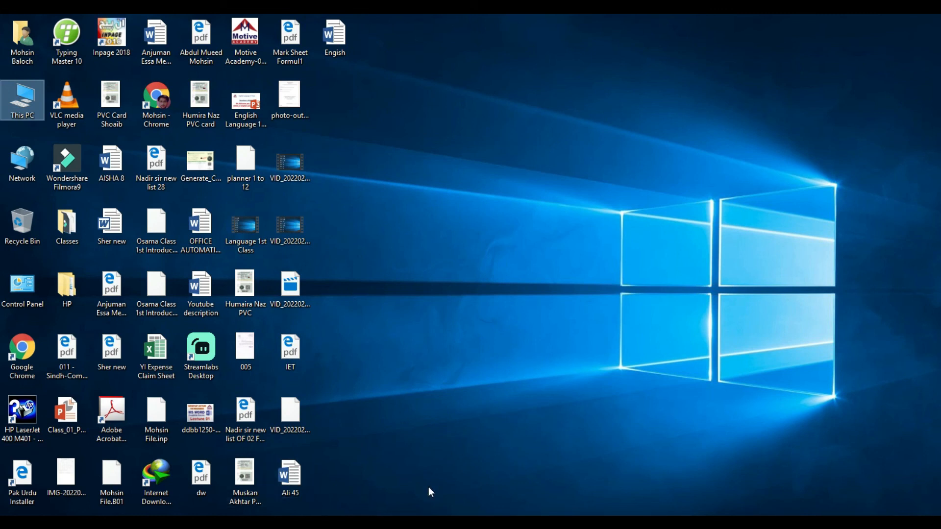
pyautogui.moveTo(360, 523)
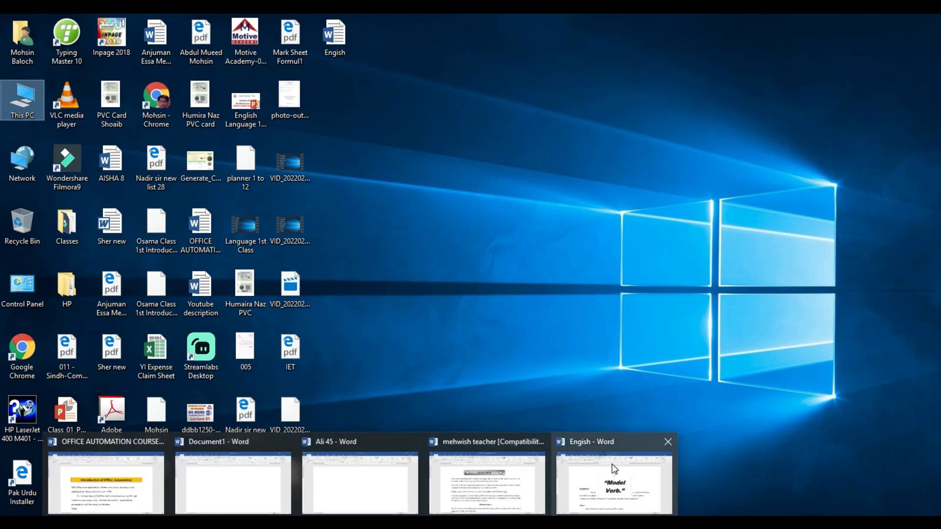
pyautogui.moveTo(614, 469)
pyautogui.click(604, 447)
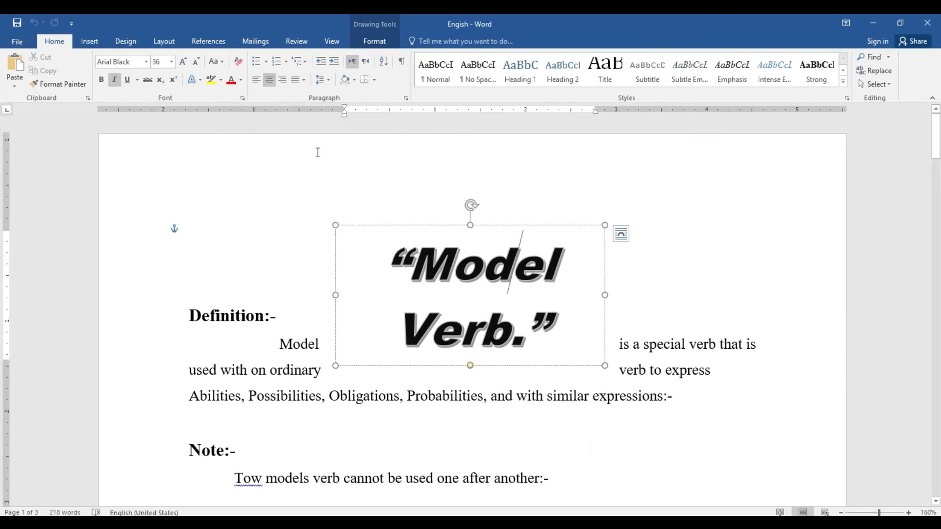
# Step: Open the print preview of the Engish document and enlarge it to 100%
pyautogui.click(20, 41)
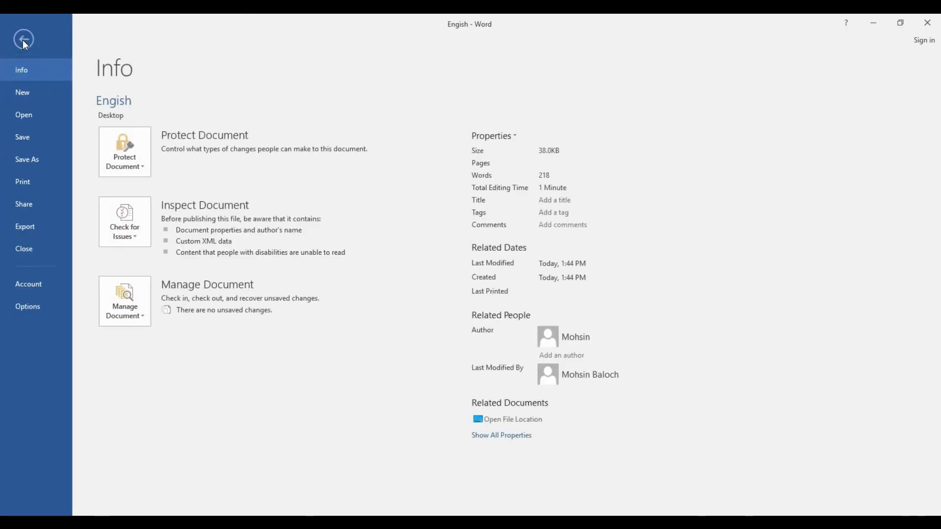
pyautogui.click(23, 183)
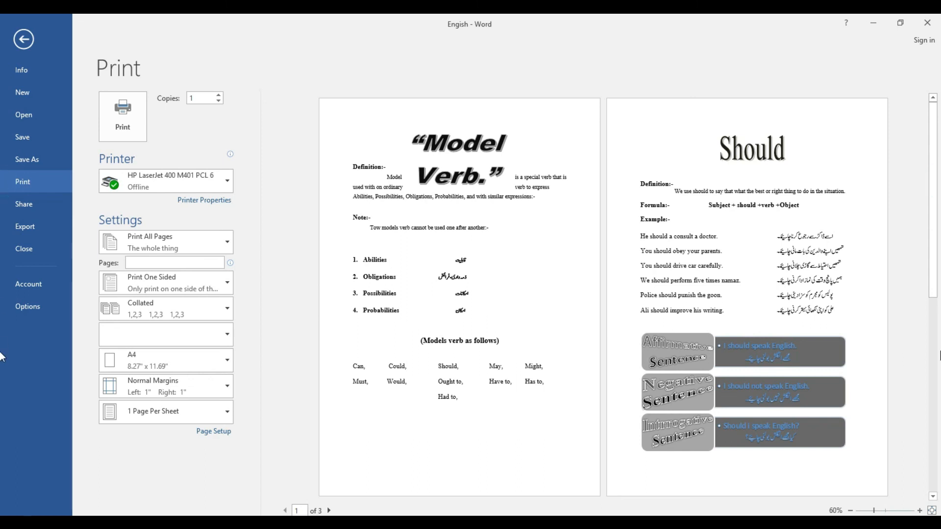
pyautogui.moveTo(936, 249); pyautogui.dragTo(939, 163)
pyautogui.click(919, 510)
pyautogui.click(919, 511)
pyautogui.click(919, 510)
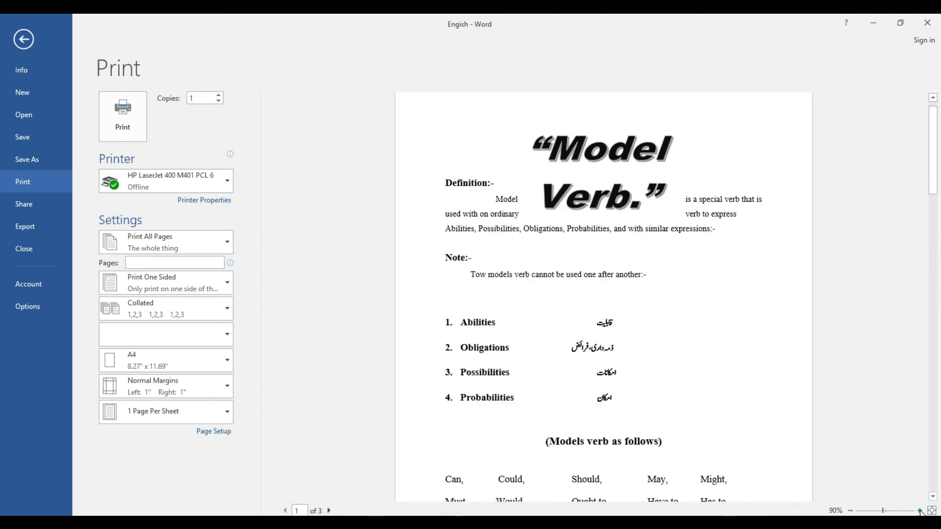
pyautogui.click(919, 511)
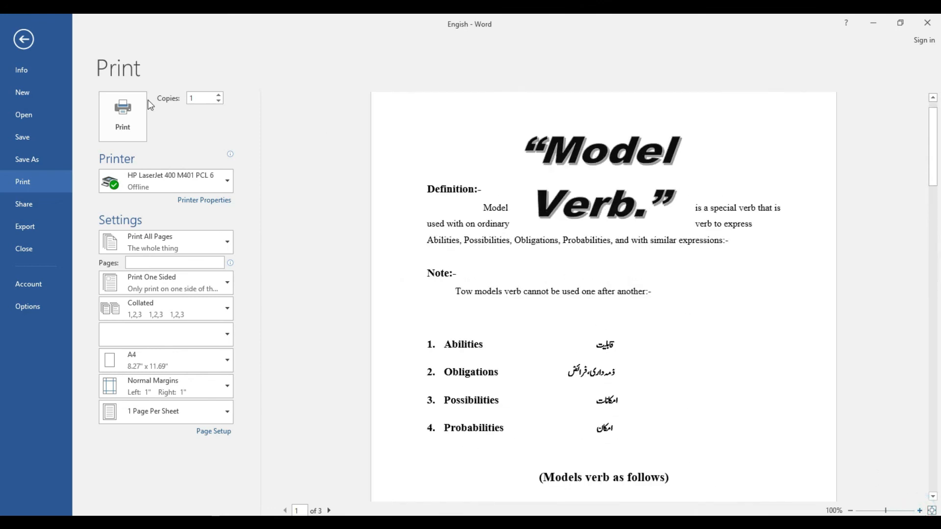
# Step: Try raising the number of copies, return it to 1, and keep HP LaserJet 400 M401 PCL 6 as the printer
pyautogui.click(219, 96)
pyautogui.click(218, 96)
pyautogui.click(218, 96)
pyautogui.click(219, 102)
pyautogui.click(219, 102)
pyautogui.click(219, 102)
pyautogui.click(231, 180)
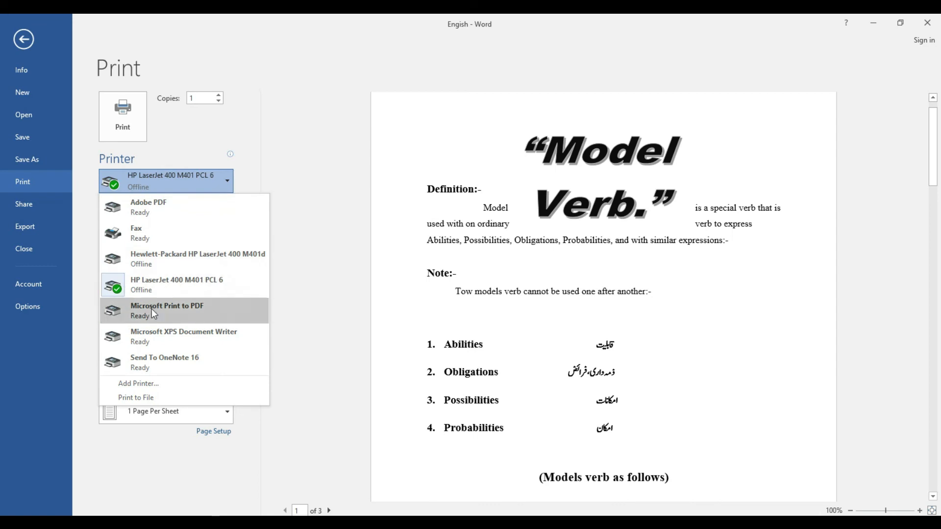
pyautogui.click(223, 284)
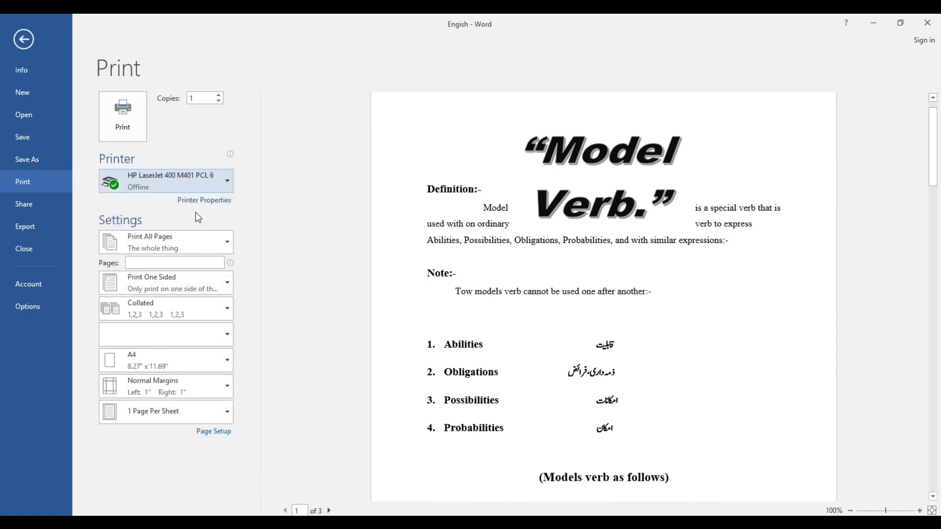
# Step: Try the Print Current Page range and return it to Print All Pages
pyautogui.click(235, 248)
pyautogui.click(225, 243)
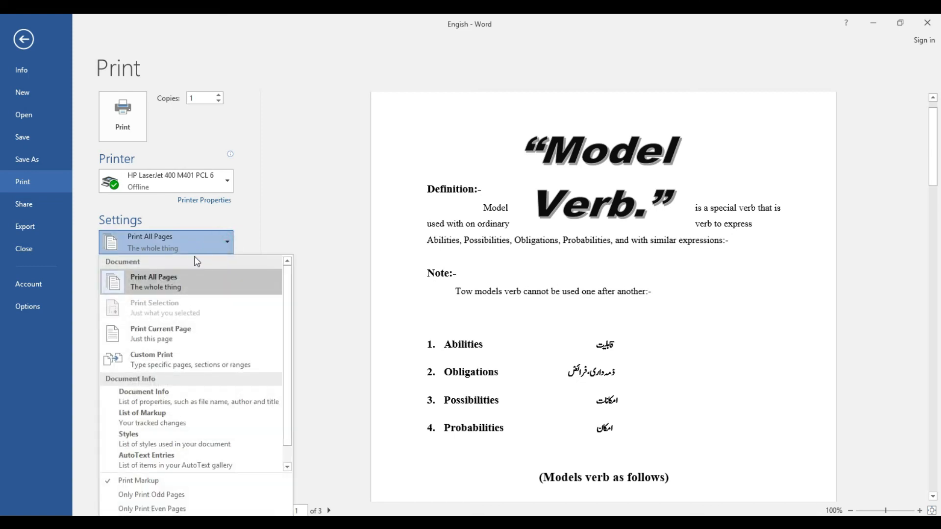
pyautogui.click(190, 333)
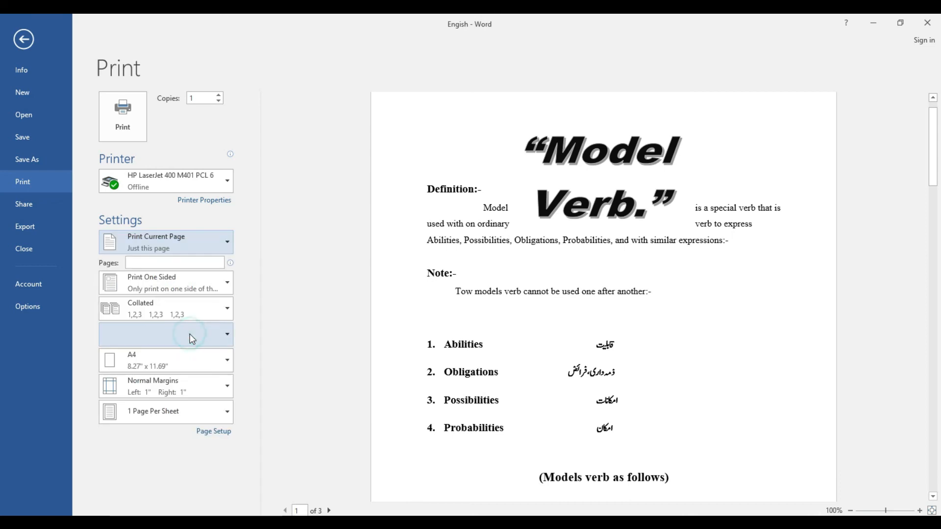
pyautogui.click(226, 242)
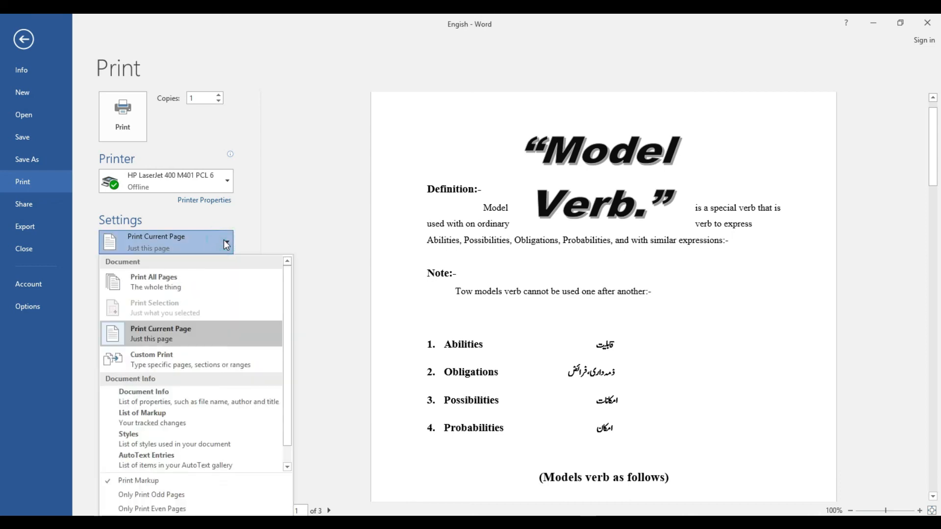
pyautogui.click(172, 279)
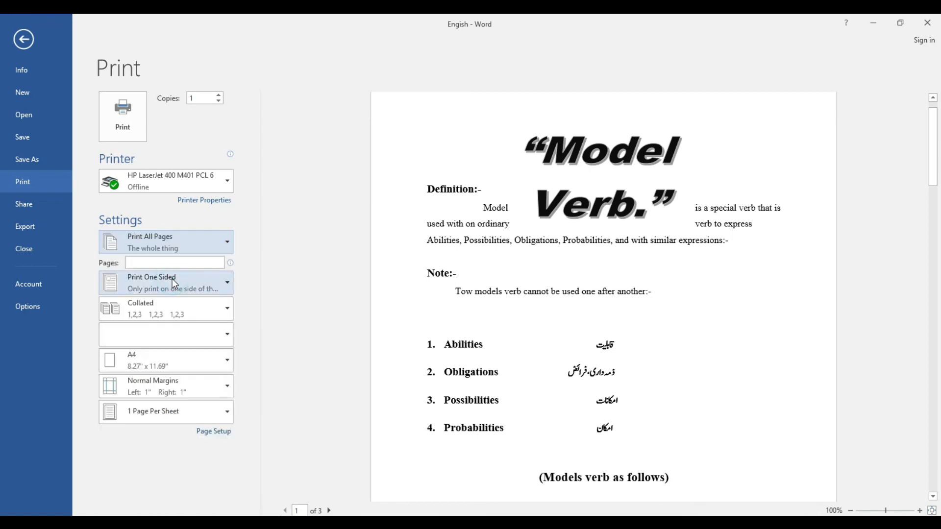
# Step: Set printing to both sides with pages flipped on the long edge, and choose A4 as the paper size
pyautogui.click(228, 282)
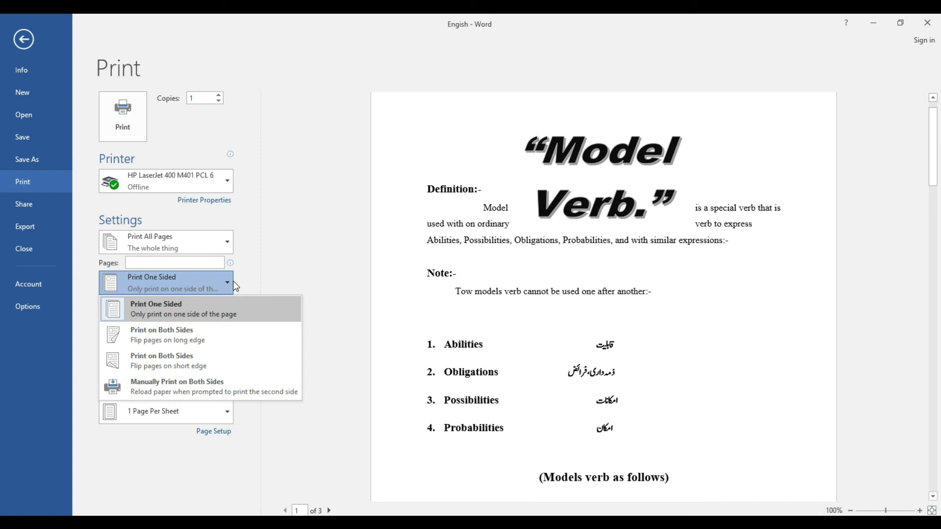
pyautogui.click(179, 340)
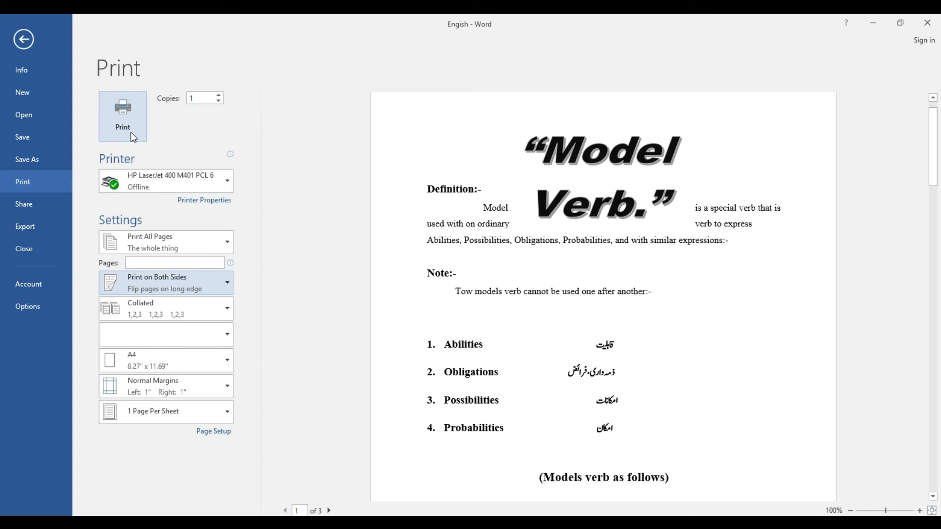
pyautogui.click(226, 282)
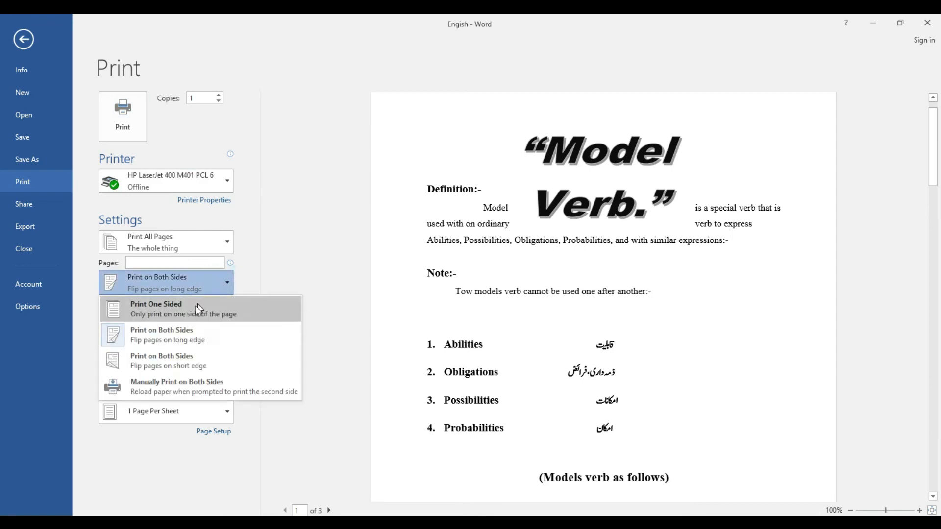
pyautogui.click(301, 238)
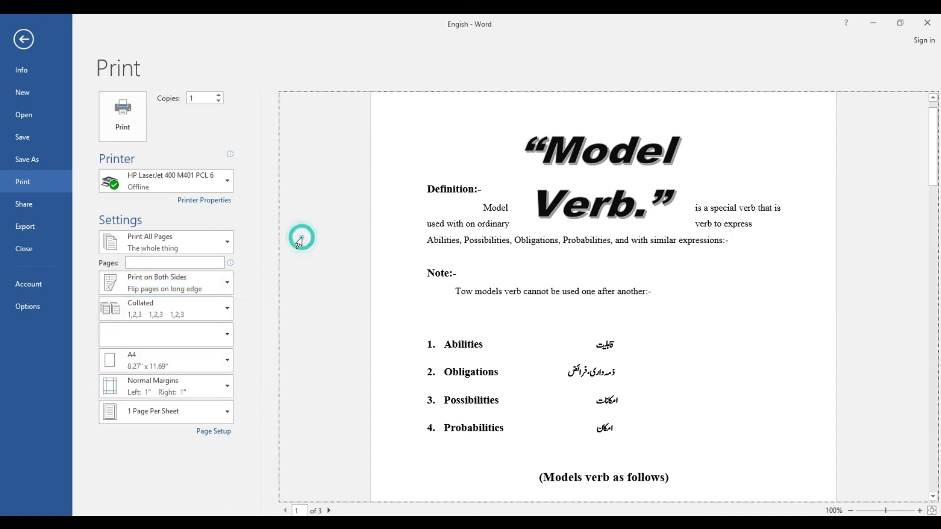
pyautogui.click(231, 366)
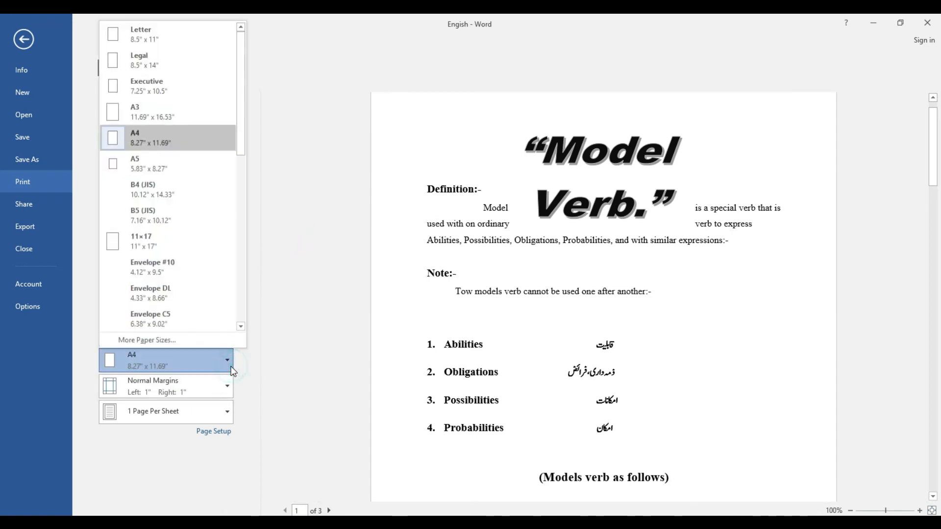
pyautogui.click(182, 137)
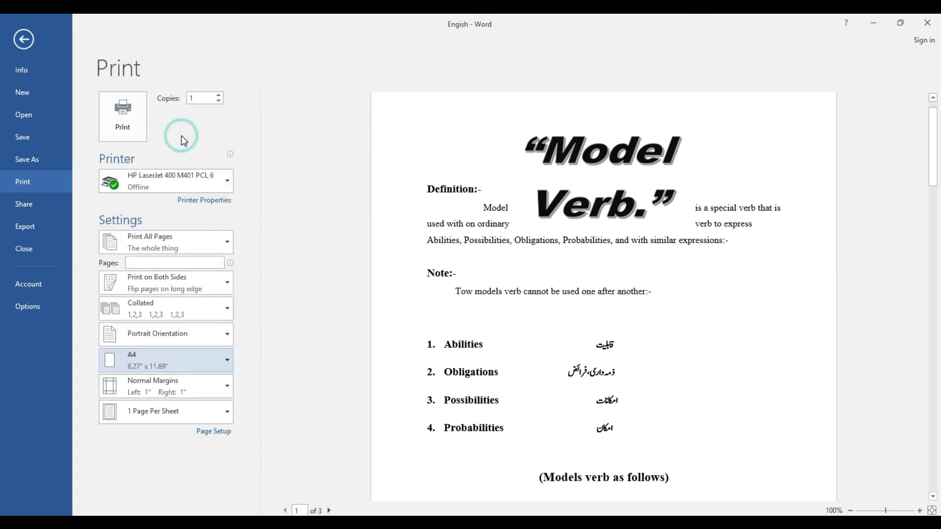
# Step: Try the Landscape and Portrait orientations in Page Setup, view the paper settings, and cancel without applying changes
pyautogui.click(217, 433)
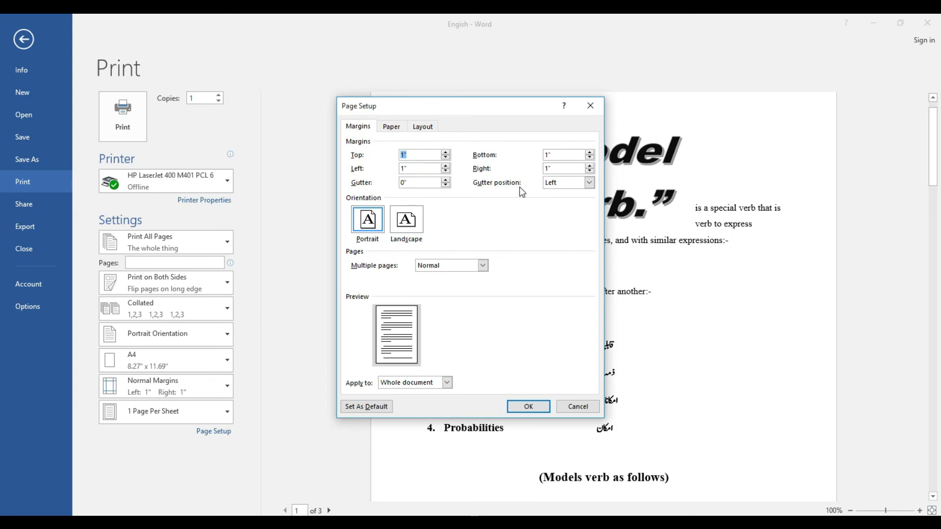
pyautogui.click(409, 228)
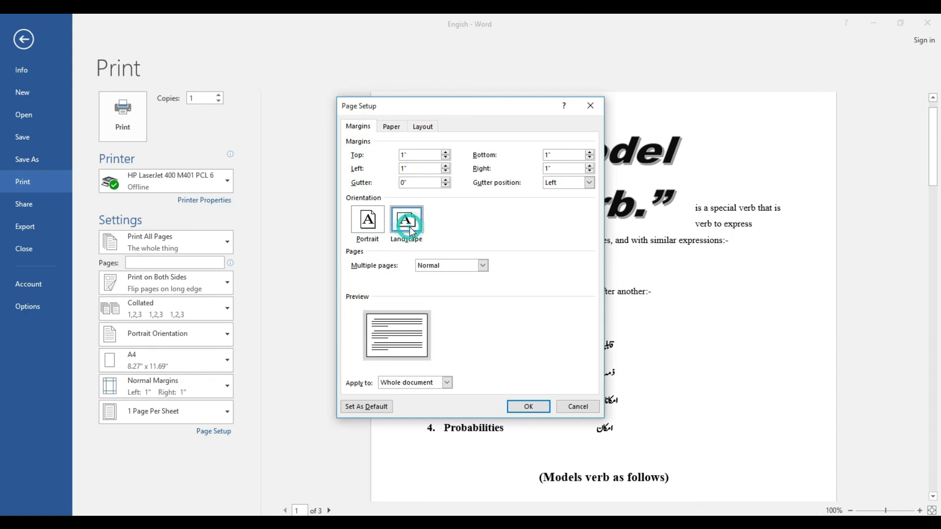
pyautogui.click(372, 231)
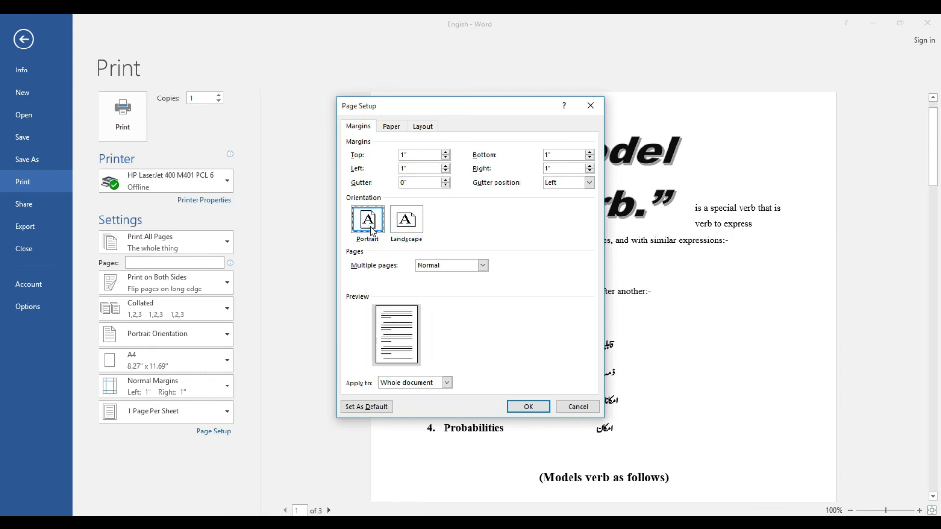
pyautogui.click(409, 229)
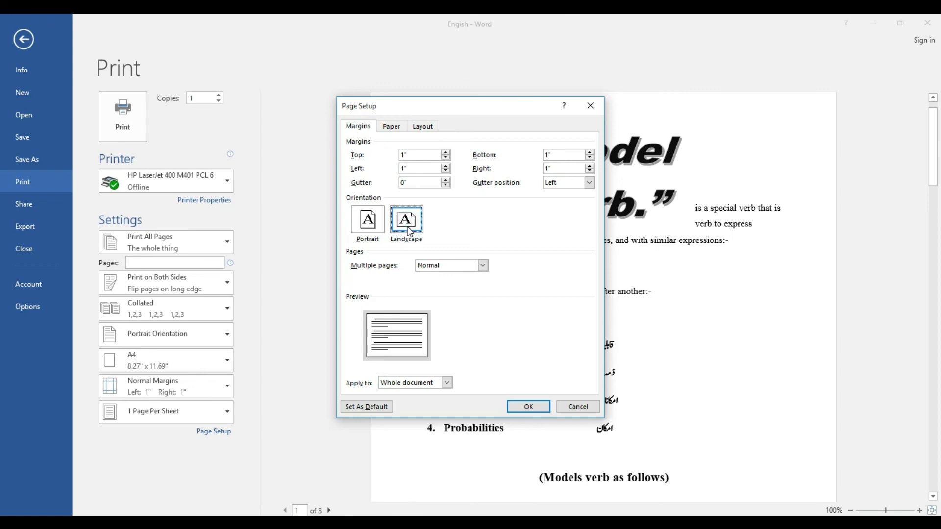
pyautogui.click(371, 223)
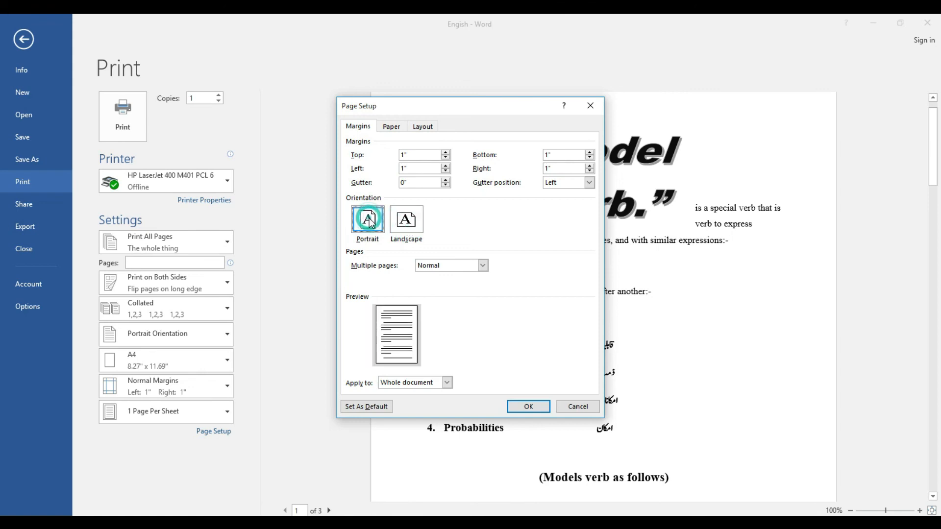
pyautogui.click(392, 128)
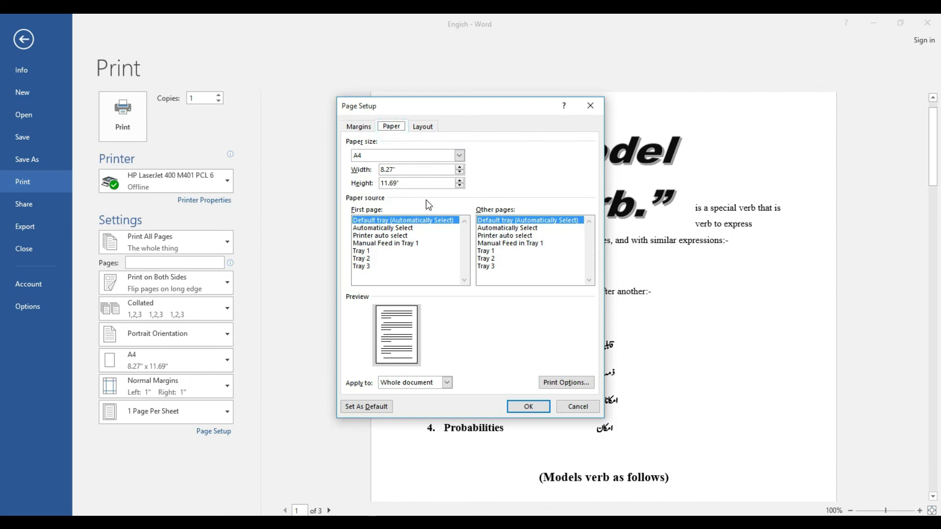
pyautogui.click(577, 407)
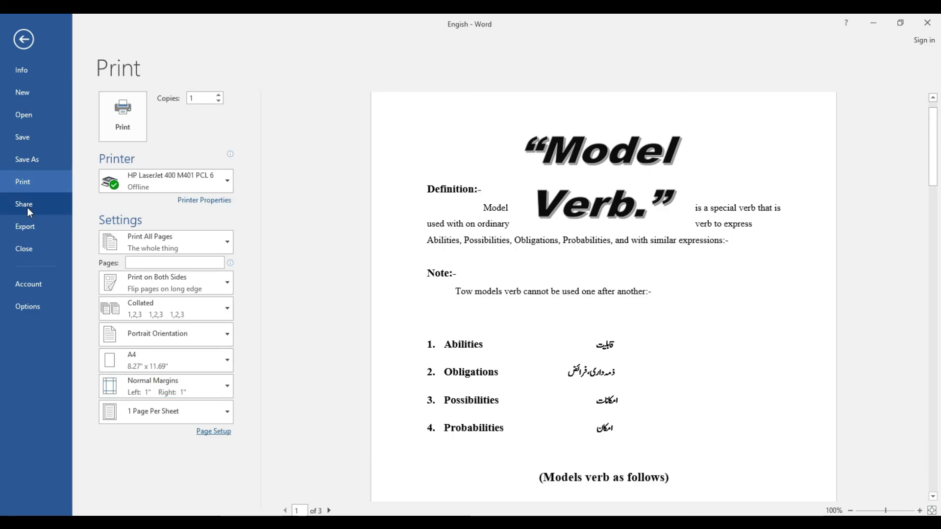
# Step: Open the Share options for the Engish document
pyautogui.click(28, 209)
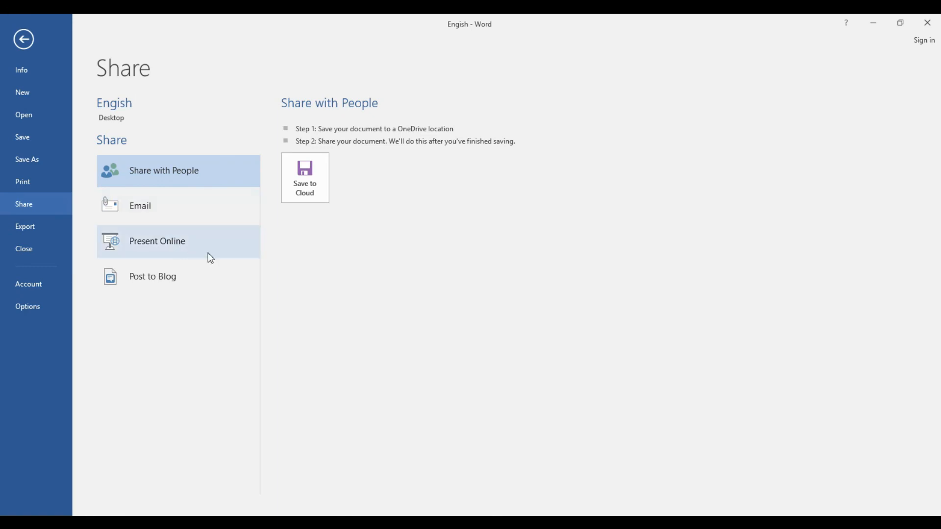
# Step: View the Save to Cloud locations and the Export options for the Engish document, and return to the page
pyautogui.click(313, 198)
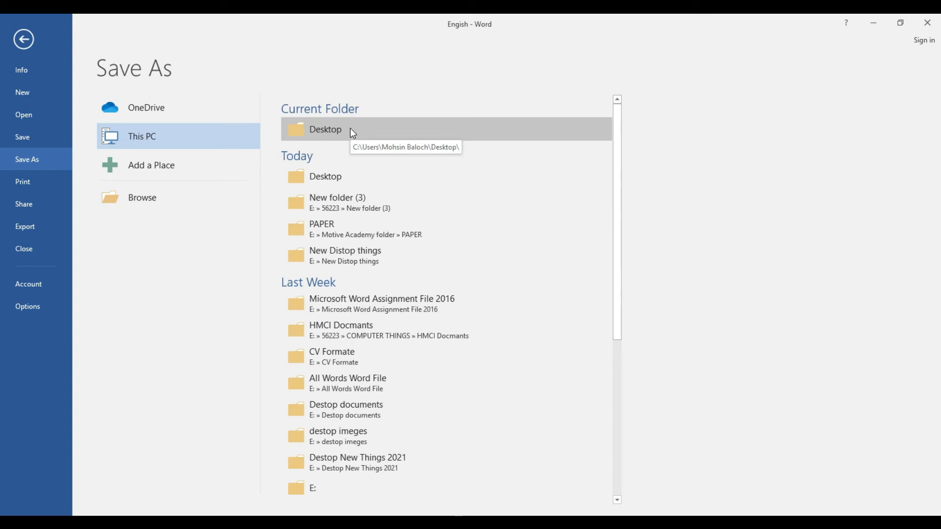
pyautogui.click(22, 40)
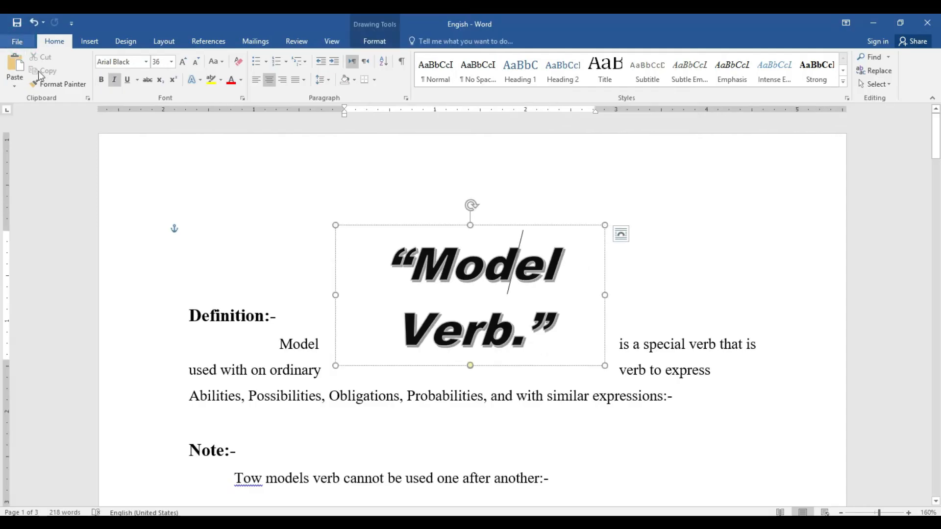
pyautogui.click(22, 43)
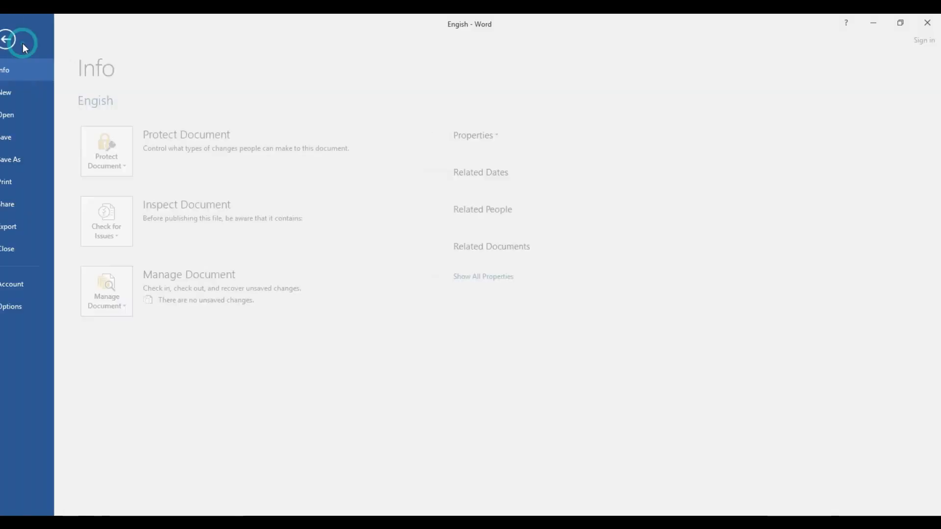
pyautogui.click(41, 230)
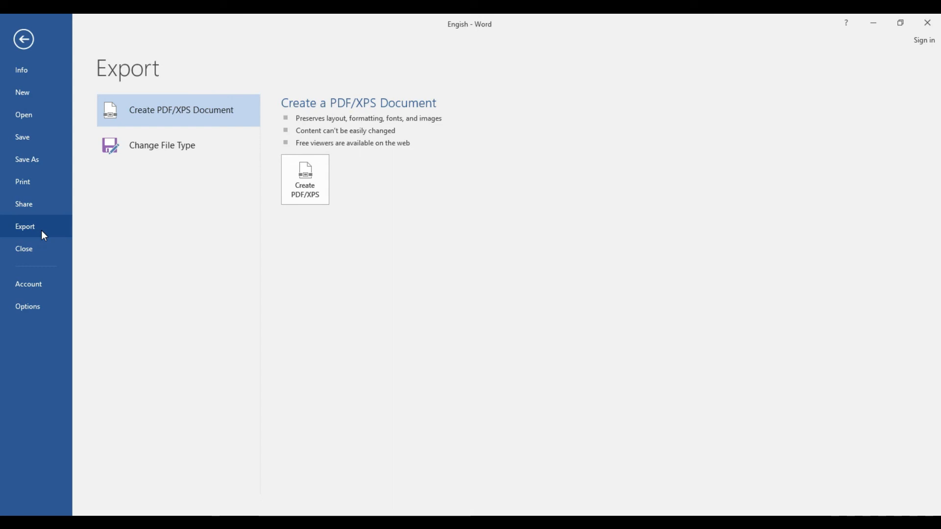
pyautogui.click(23, 39)
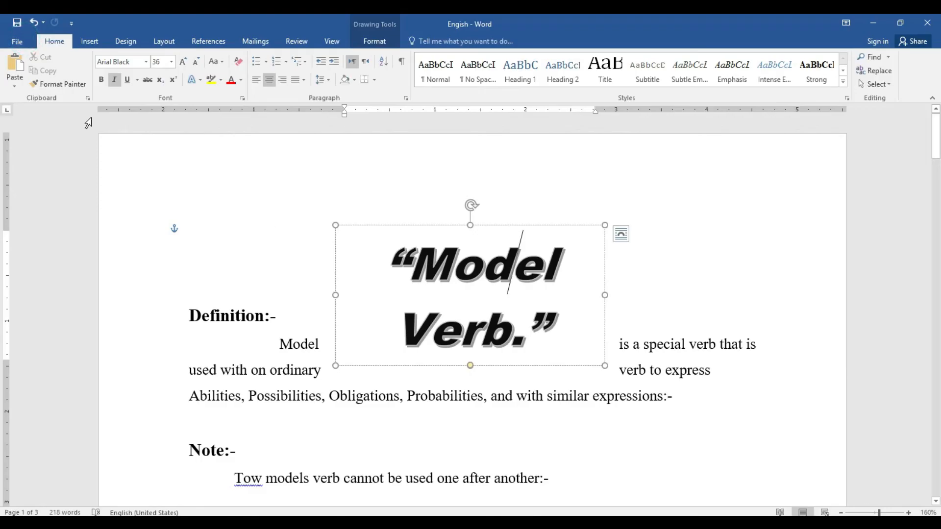
# Step: Export the Engish document as a PDF to the Desktop, keeping the file name Engish
pyautogui.click(18, 42)
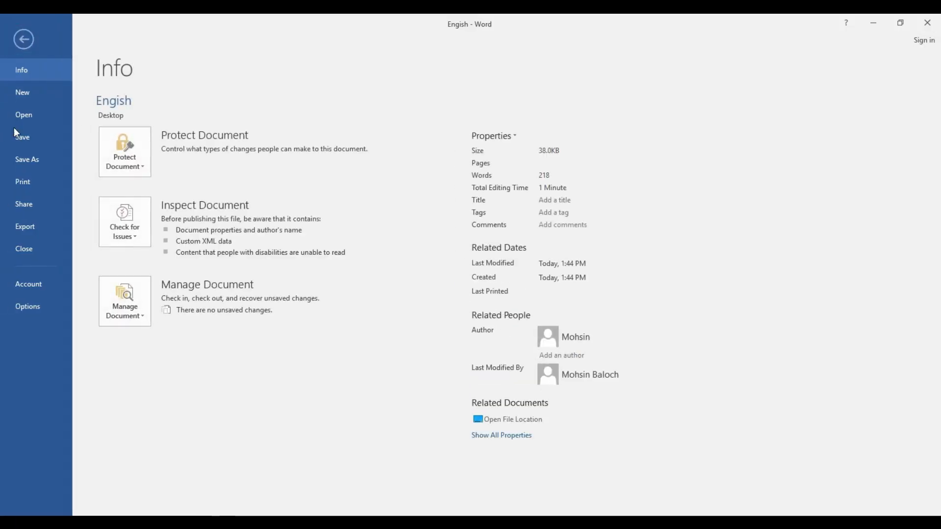
pyautogui.click(31, 228)
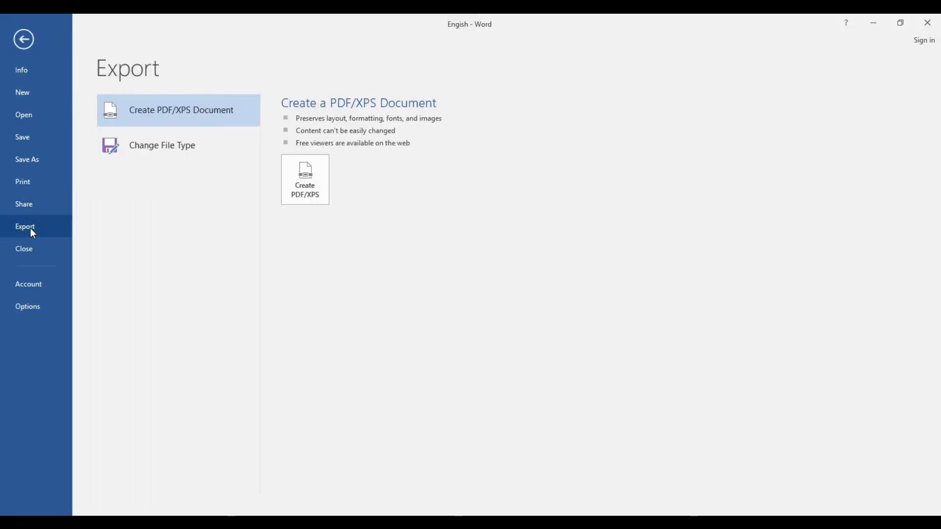
pyautogui.click(320, 189)
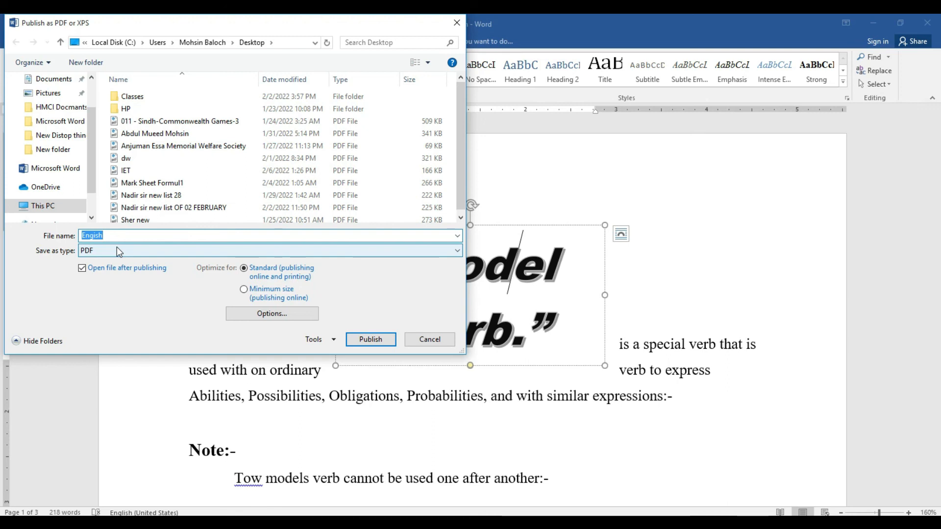
pyautogui.moveTo(91, 169); pyautogui.dragTo(93, 134)
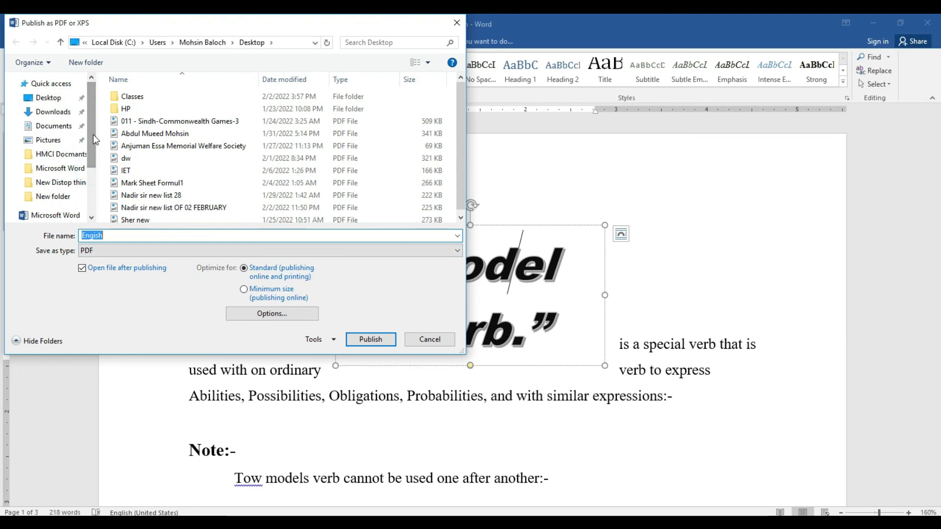
pyautogui.click(56, 98)
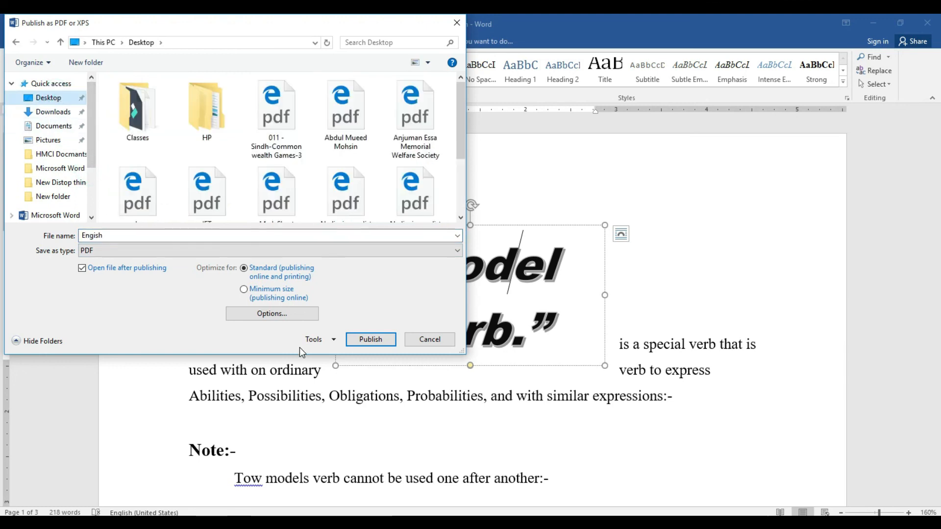
pyautogui.click(385, 339)
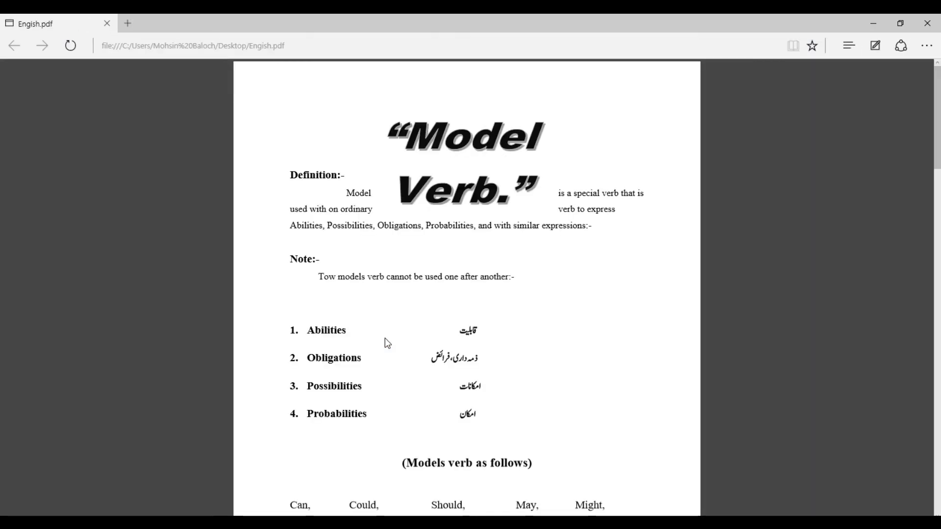
# Step: Look through the pages of the exported Engish.pdf and close it
pyautogui.scroll(-10, 1, 147)
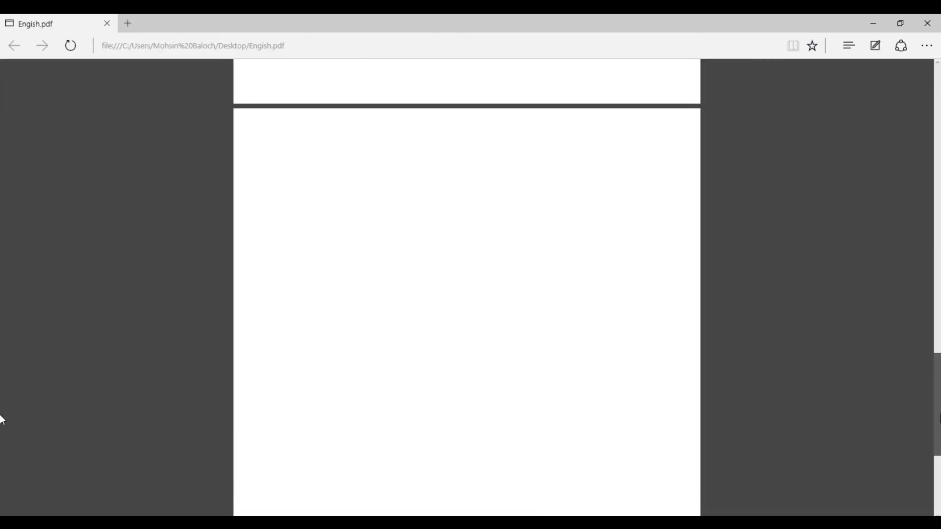
pyautogui.scroll(10, 2, 118)
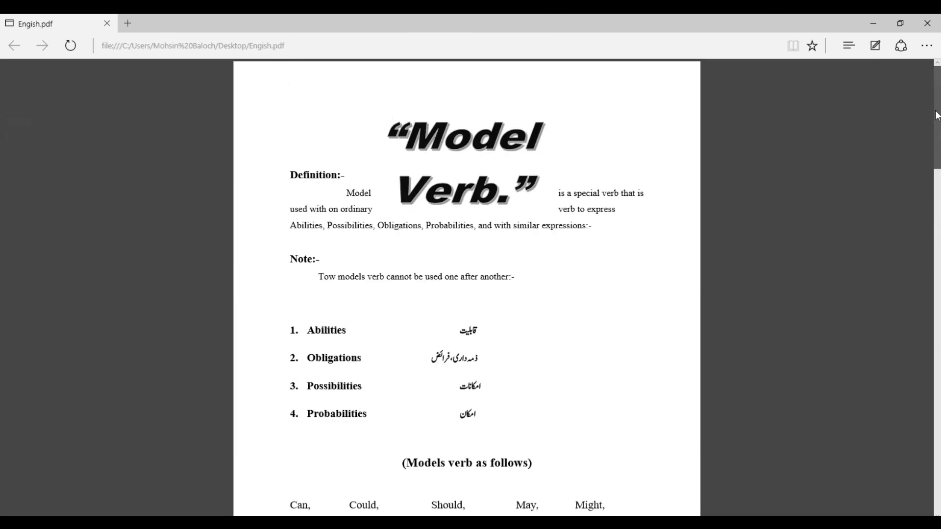
pyautogui.scroll(-20, 2, 318)
pyautogui.scroll(10, 2, 145)
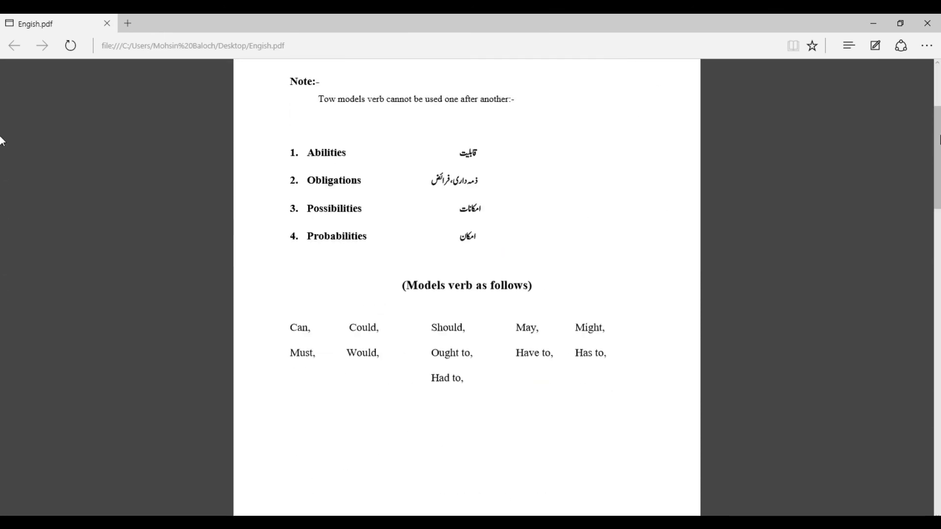
pyautogui.click(927, 23)
# Step: Minimize Word, open the exported Engish PDF from the desktop, and close it after viewing
pyautogui.click(877, 18)
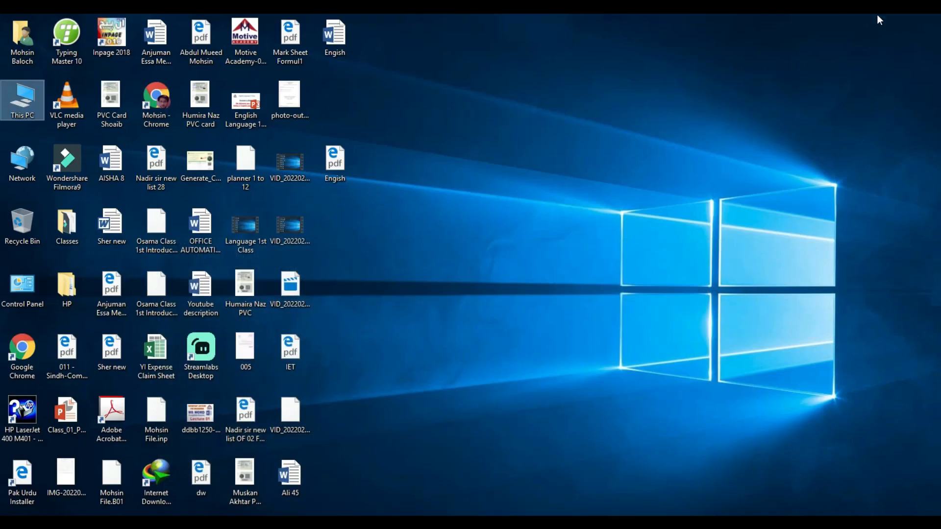
pyautogui.doubleClick(336, 166)
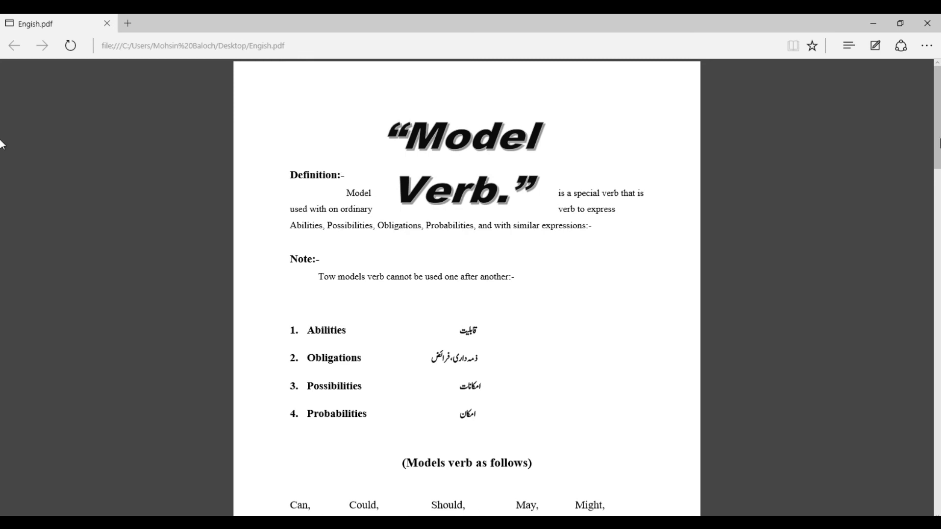
pyautogui.click(931, 20)
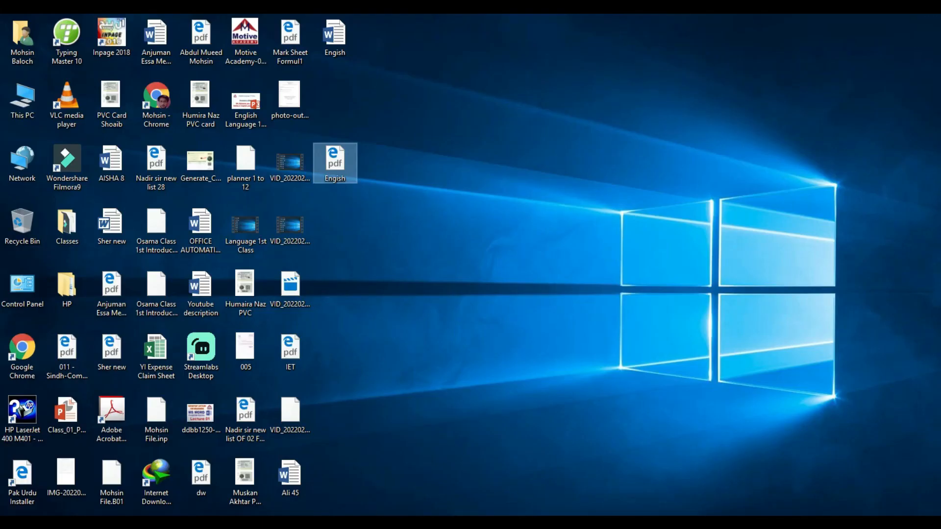
# Step: Switch to the Engish document in Word and close it without saving the changes
pyautogui.moveTo(367, 523)
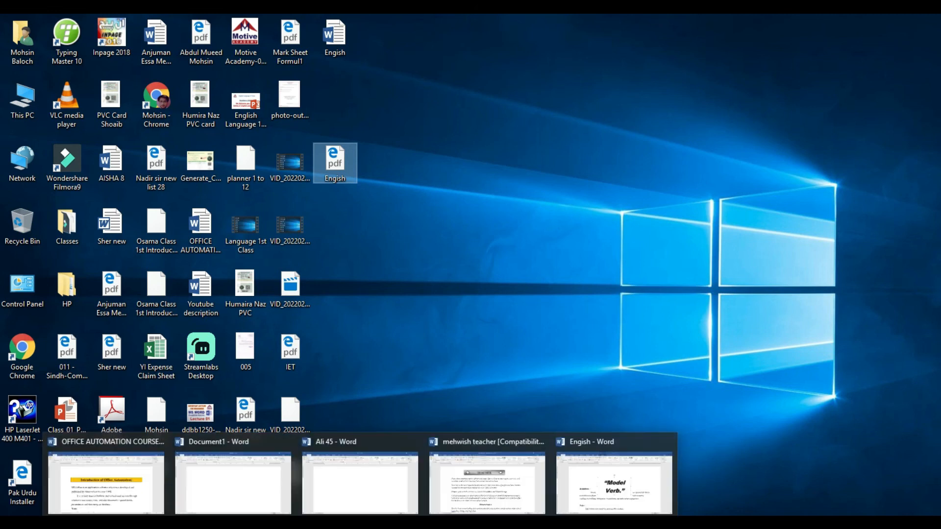
pyautogui.click(591, 486)
pyautogui.click(20, 45)
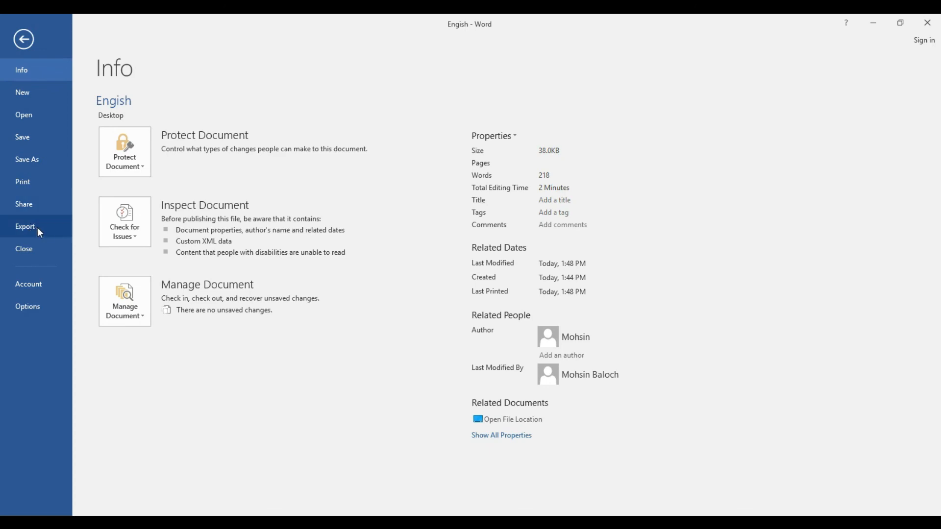
pyautogui.click(29, 250)
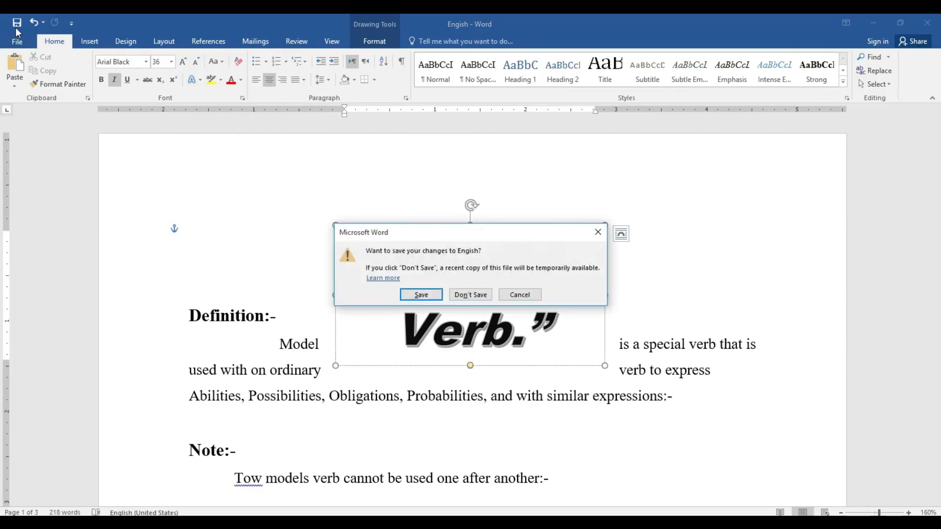
pyautogui.click(481, 295)
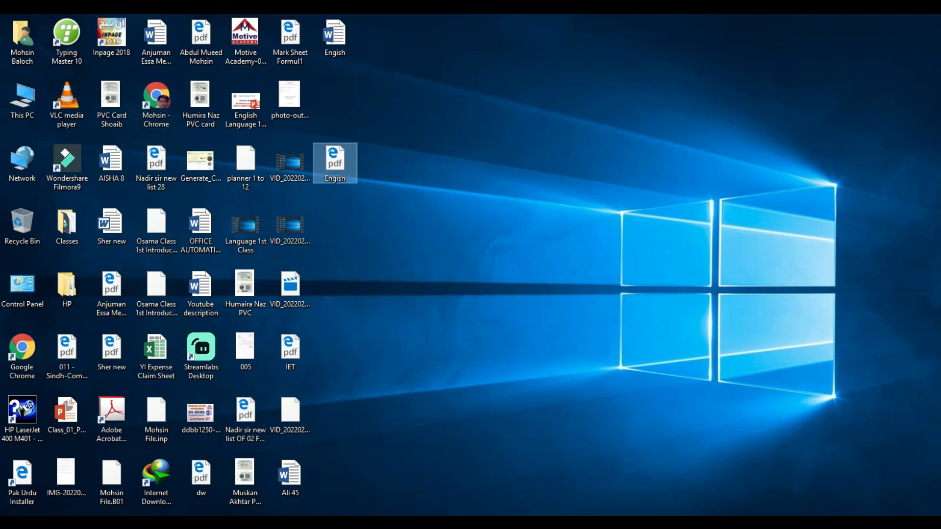
# Step: Close the blank Document1 and the other open blank Word document
pyautogui.click(322, 497)
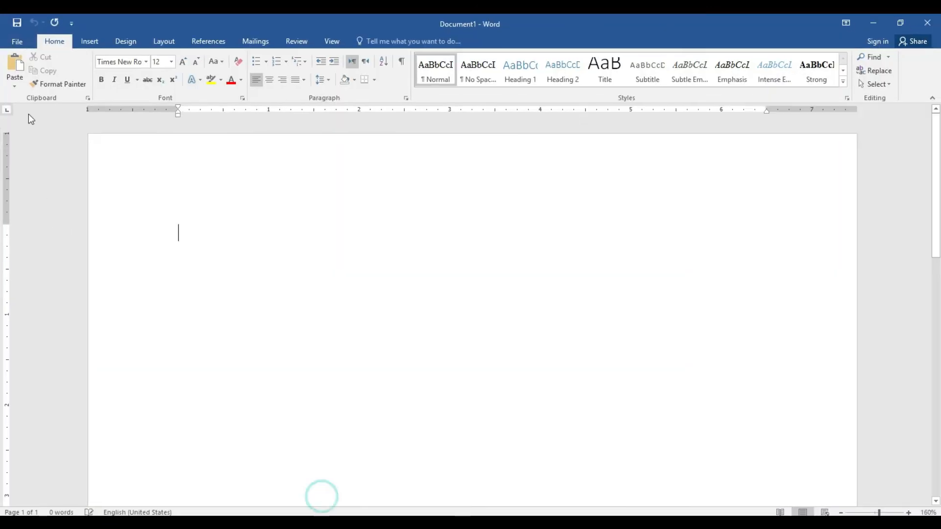
pyautogui.click(22, 43)
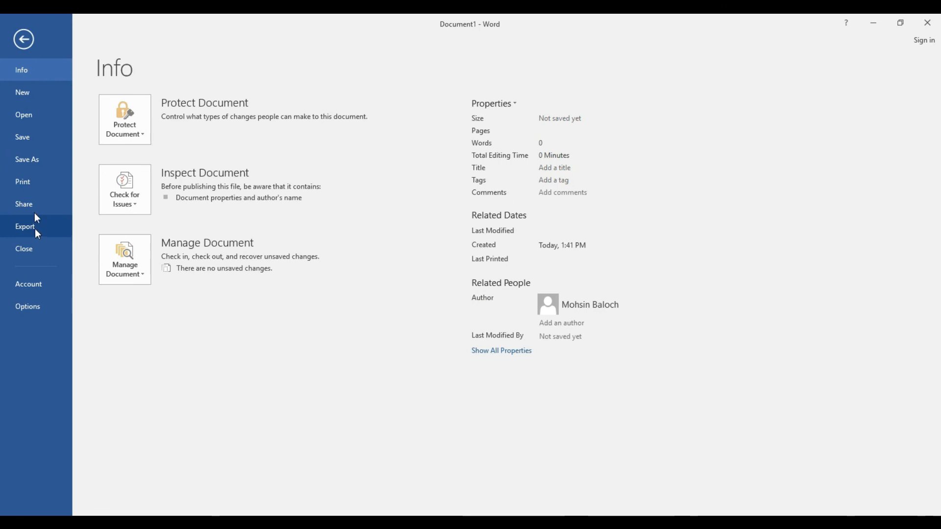
pyautogui.click(38, 245)
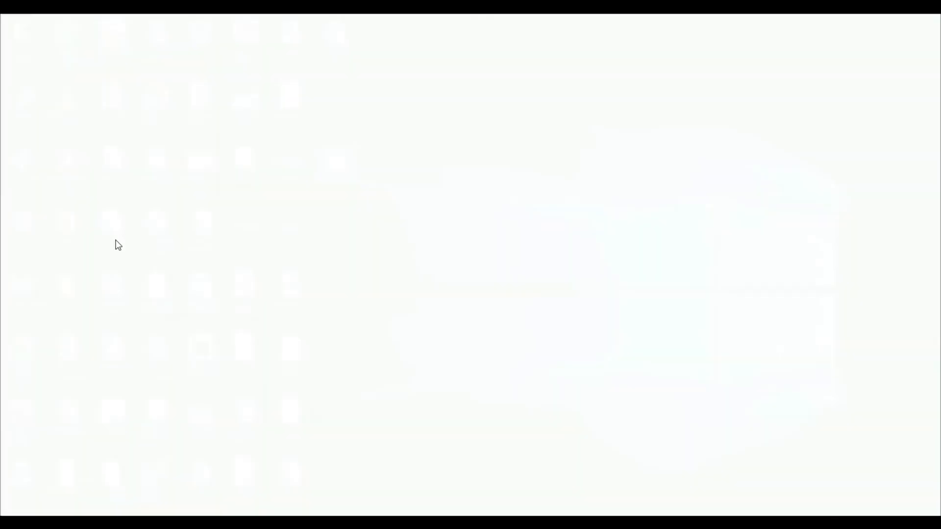
pyautogui.moveTo(363, 521)
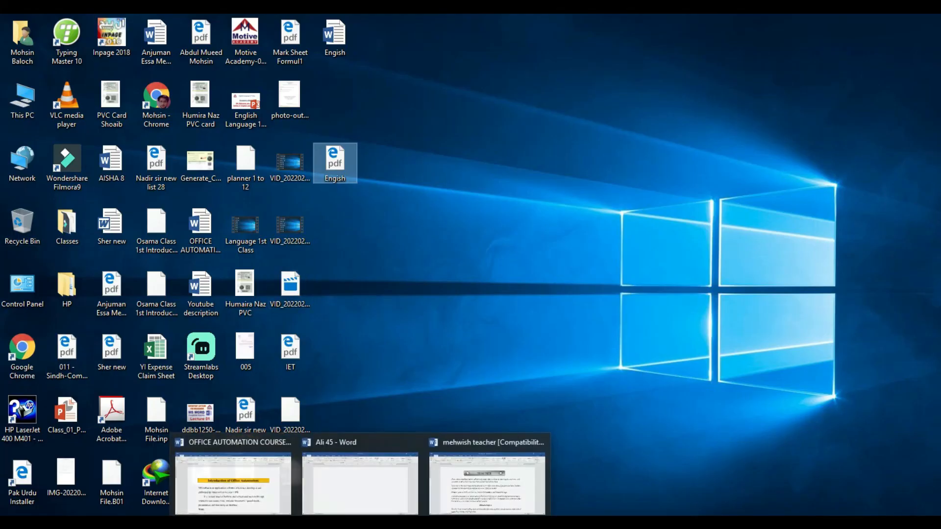
pyautogui.click(363, 504)
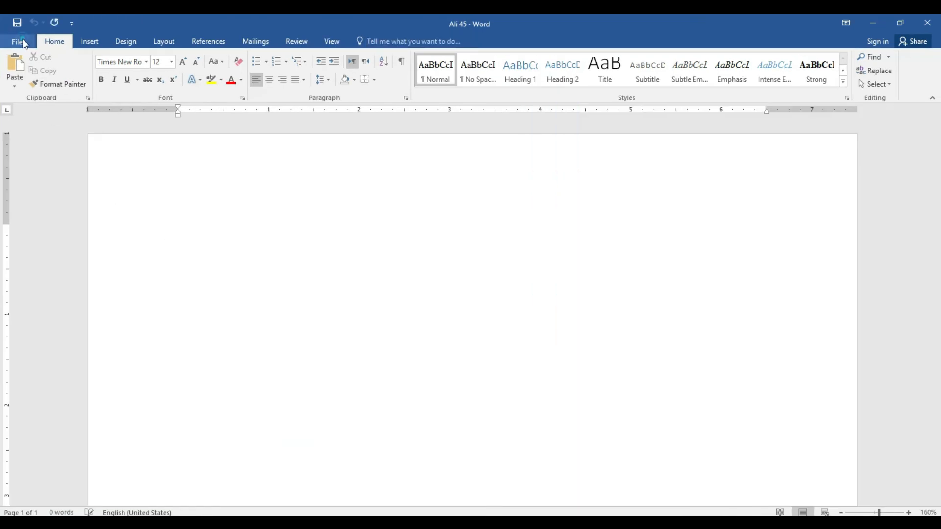
pyautogui.click(23, 39)
pyautogui.click(43, 251)
# Step: Switch to the OFFICE AUTOMATION COURSE INTRODUCTION document, set the Office theme to Dark Gray, and return to the page
pyautogui.moveTo(360, 522)
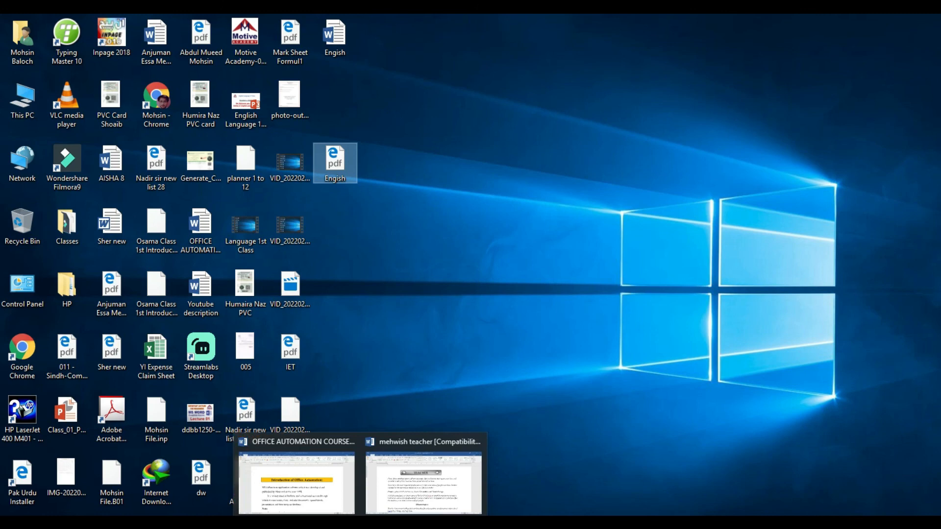
pyautogui.click(332, 509)
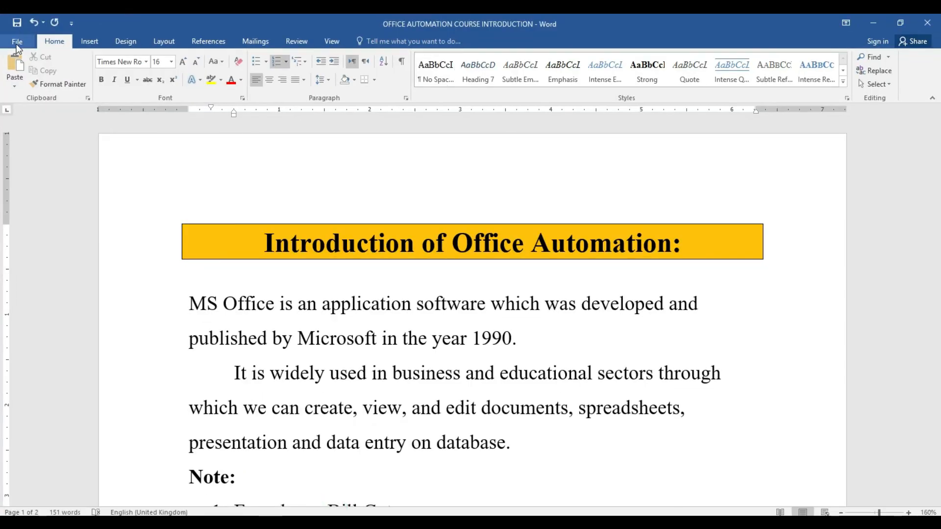
pyautogui.click(19, 45)
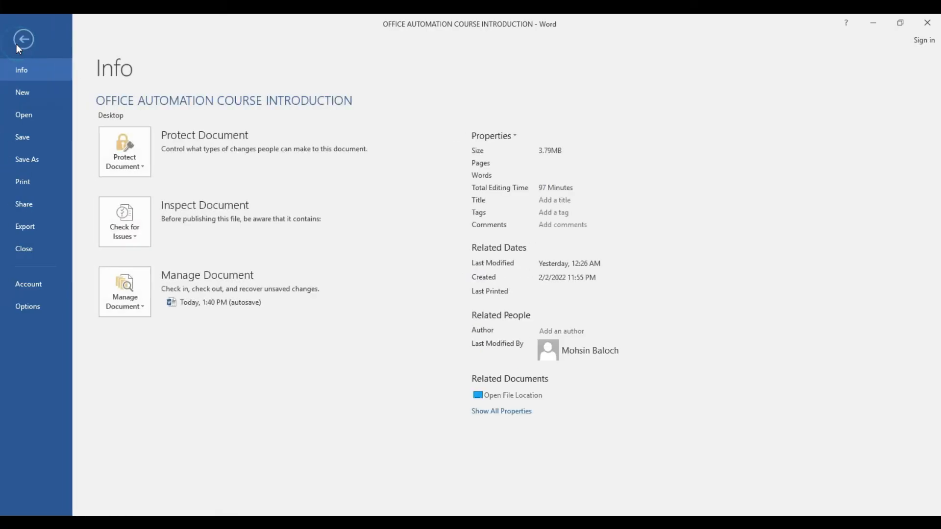
pyautogui.click(39, 285)
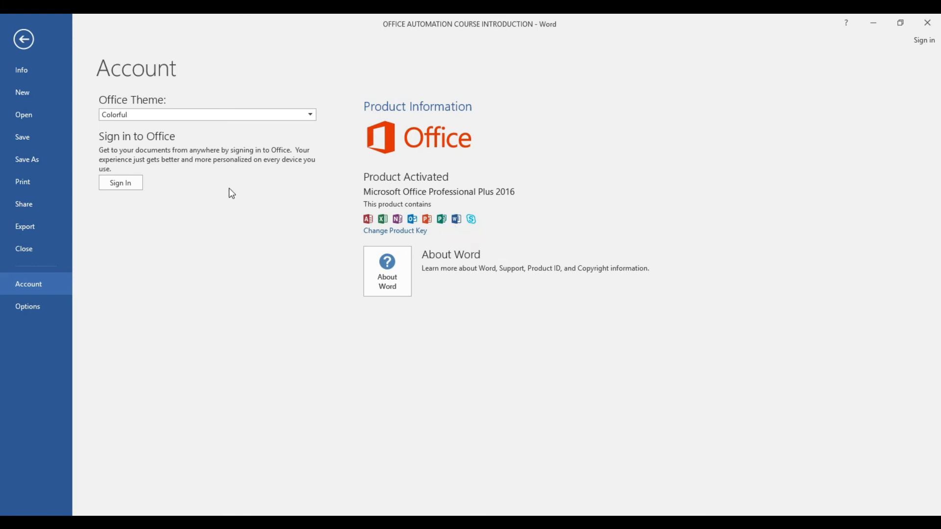
pyautogui.click(311, 115)
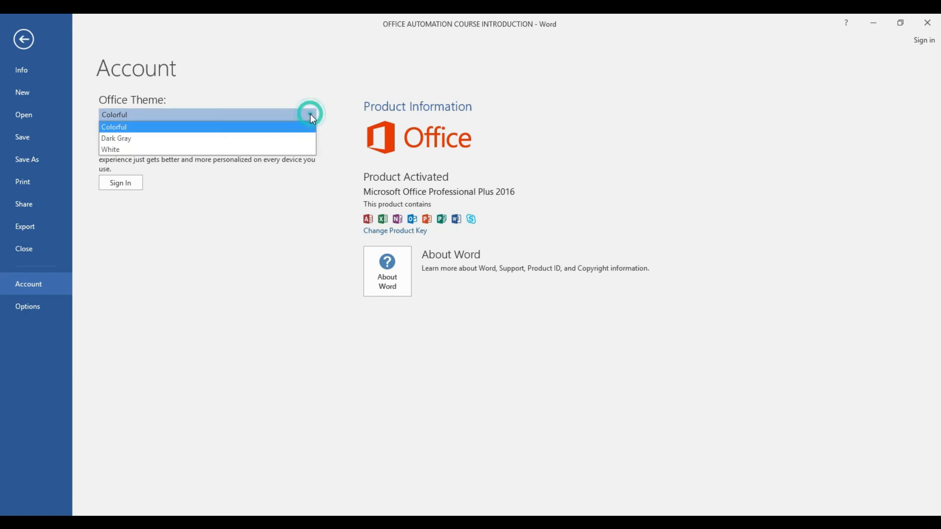
pyautogui.click(279, 140)
pyautogui.click(23, 40)
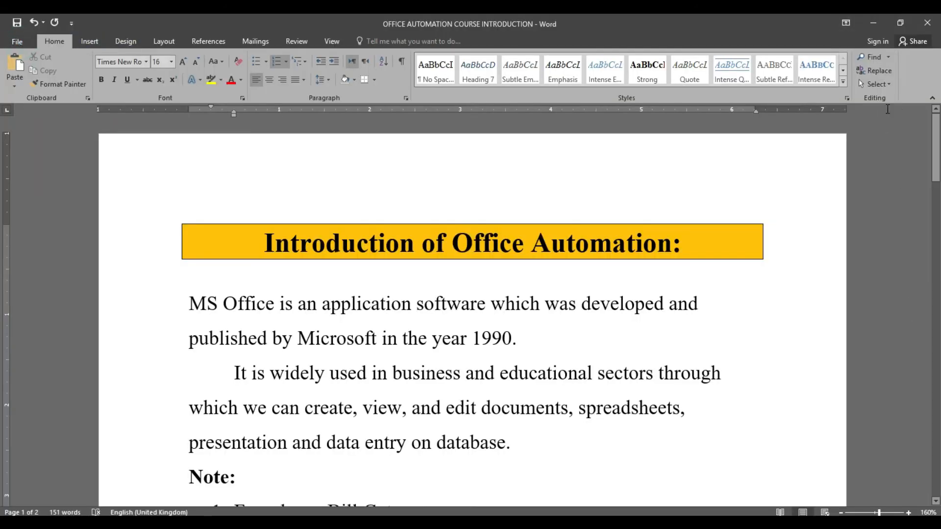
# Step: Set the Office theme to White in the account settings and return to the document page
pyautogui.click(17, 42)
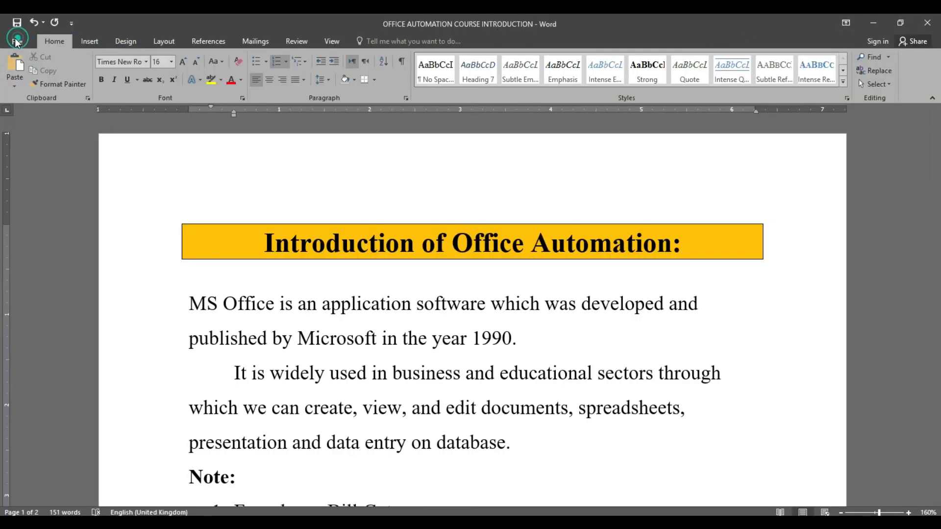
pyautogui.click(44, 289)
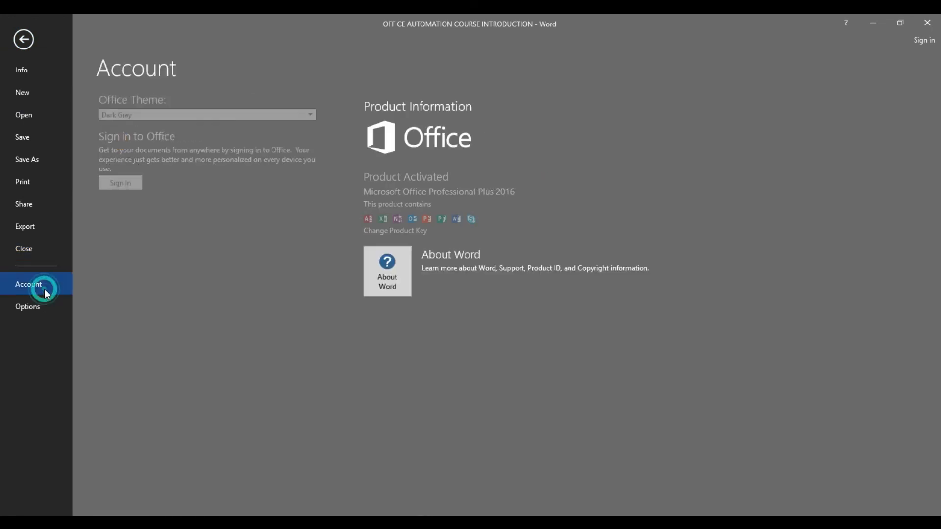
pyautogui.click(311, 118)
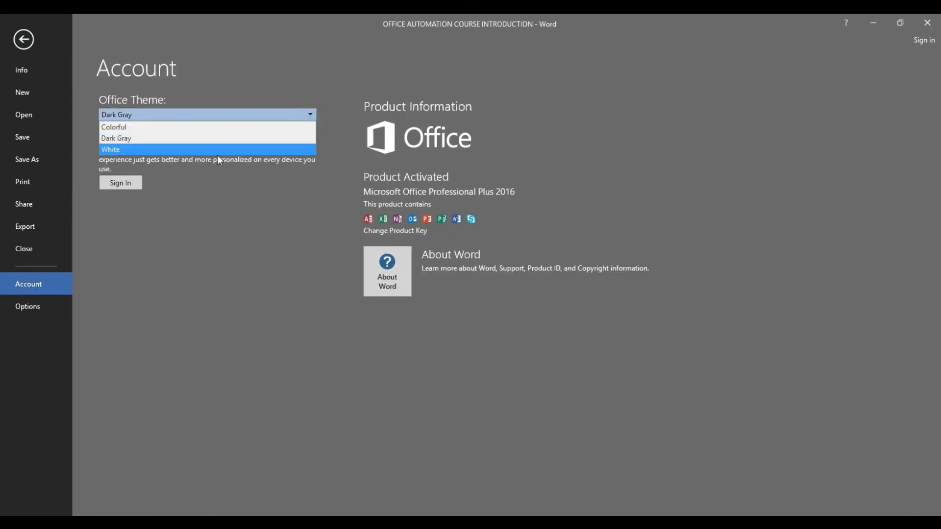
pyautogui.click(203, 148)
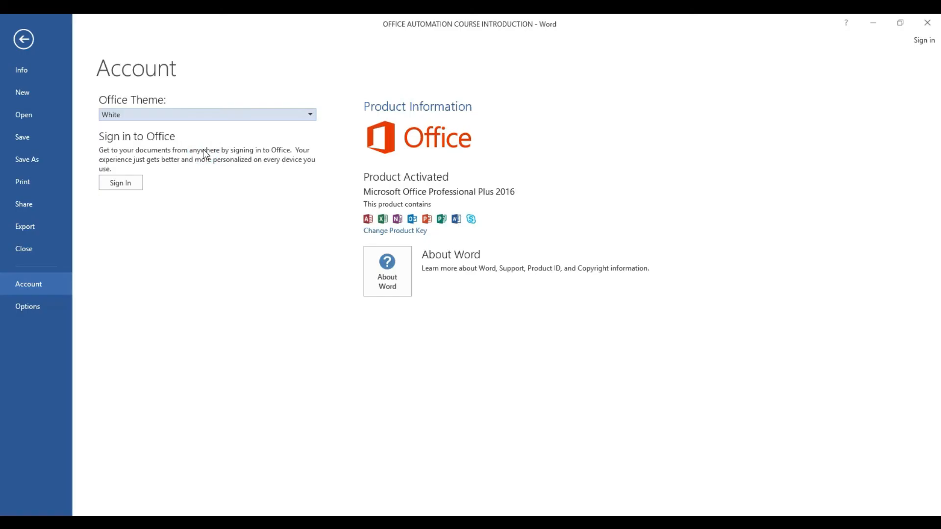
pyautogui.click(23, 40)
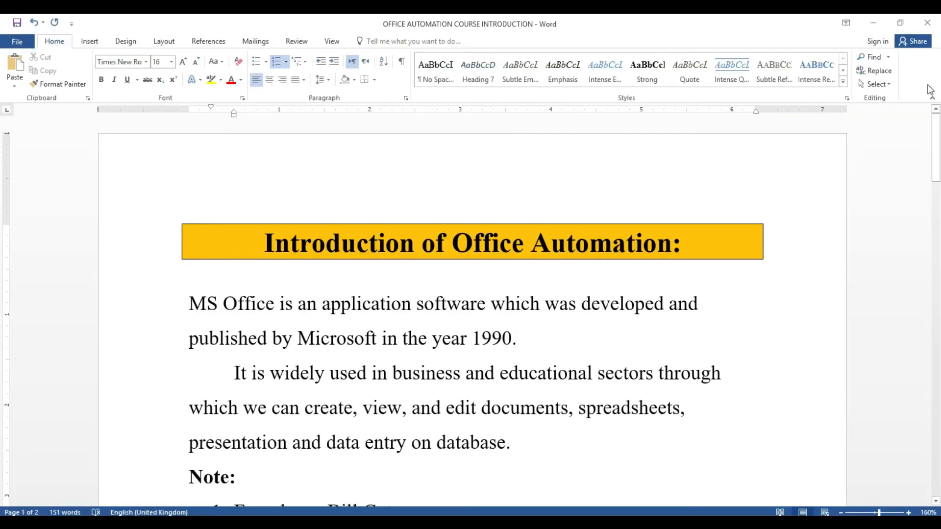
# Step: Set the Office theme to Colorful in the account settings and return to the document
pyautogui.click(18, 41)
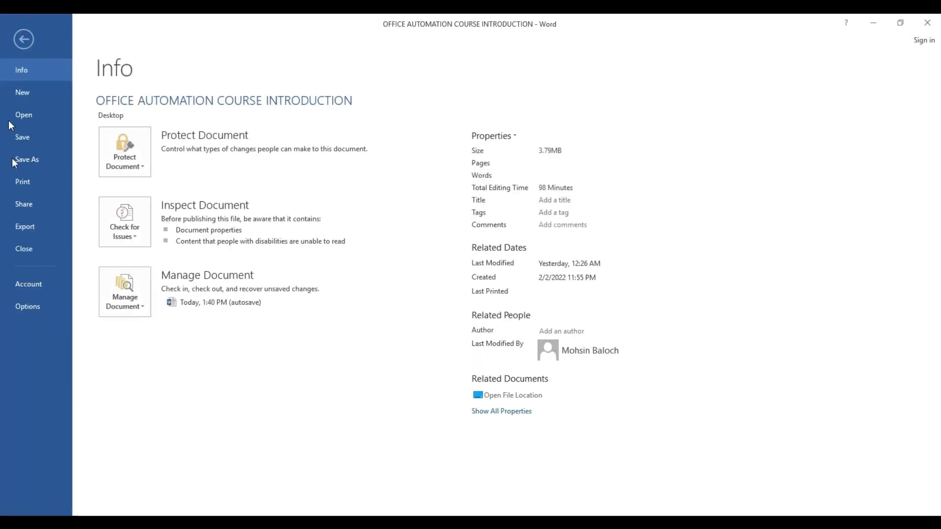
pyautogui.click(44, 290)
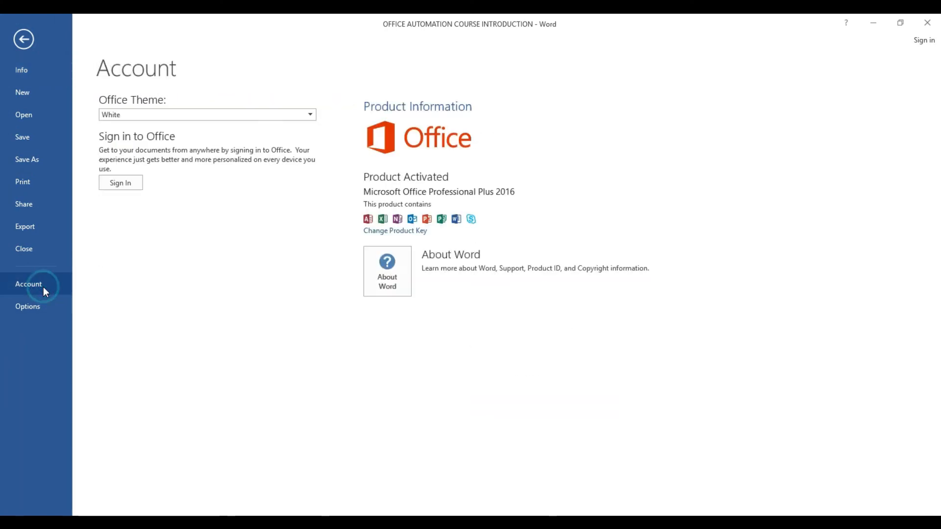
pyautogui.click(310, 118)
pyautogui.click(237, 128)
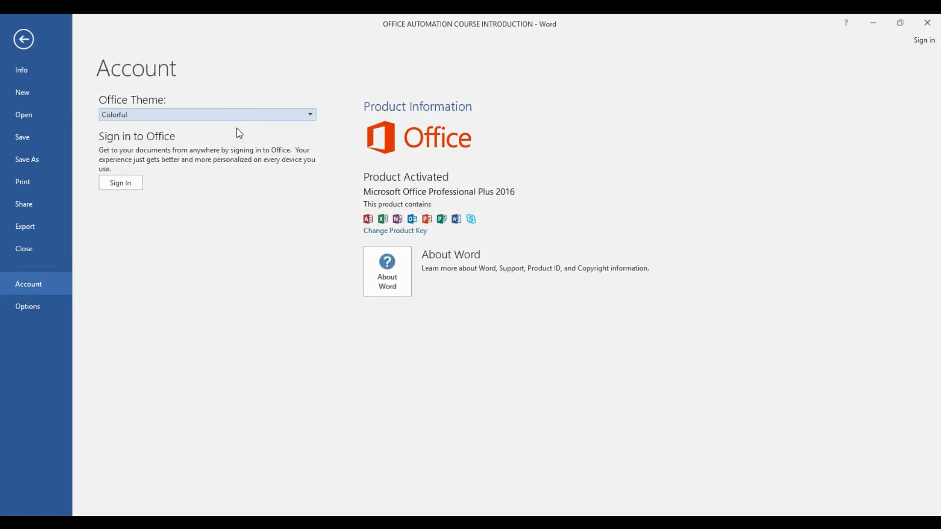
pyautogui.click(20, 42)
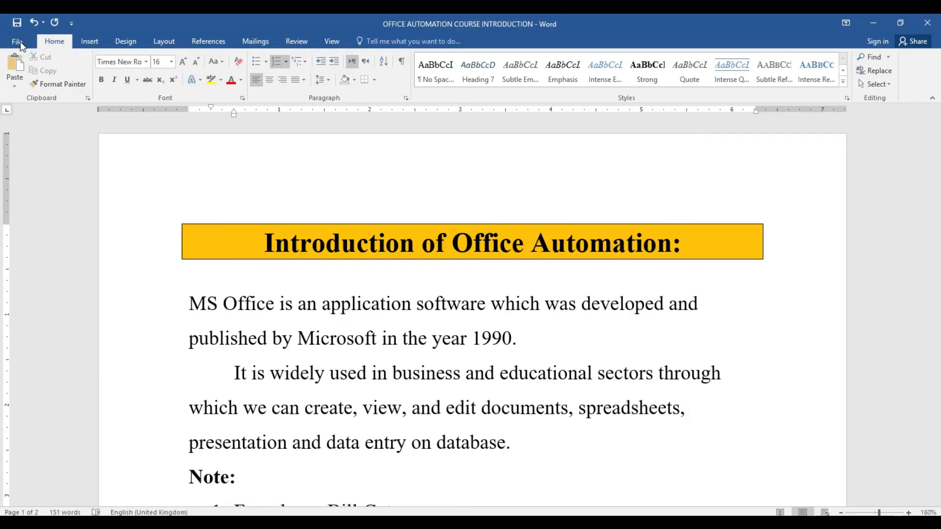
# Step: Examine the General, Display, Proofing, Language and Customize Ribbon pages of Word Options, cancel the dialog, and look over the file commands again
pyautogui.click(20, 38)
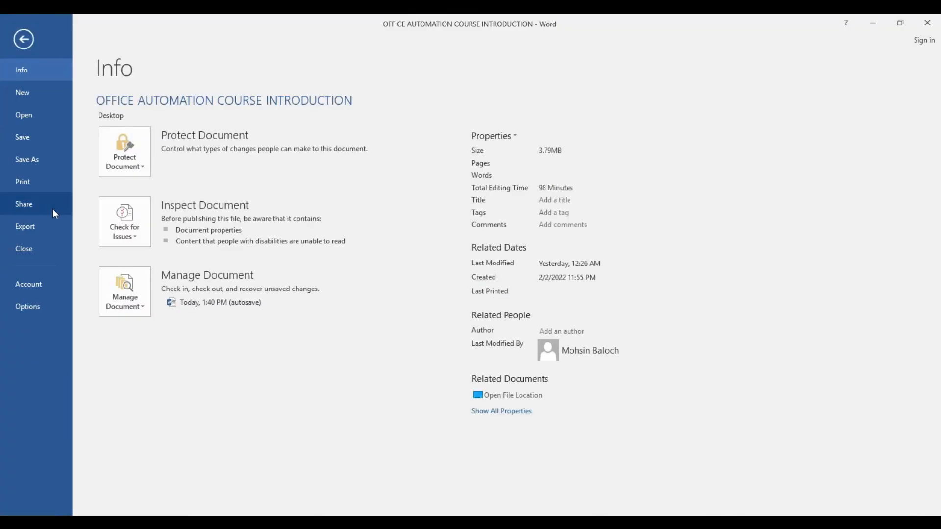
pyautogui.click(39, 308)
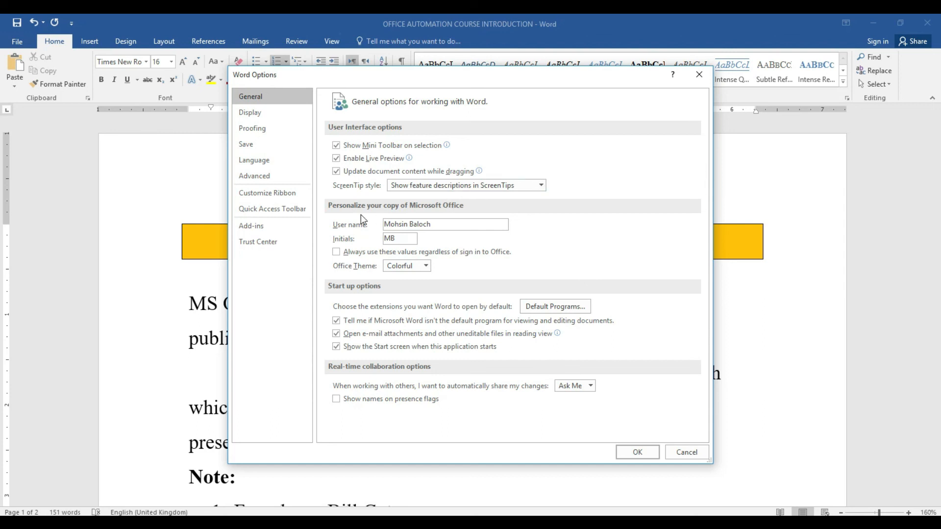
pyautogui.click(270, 112)
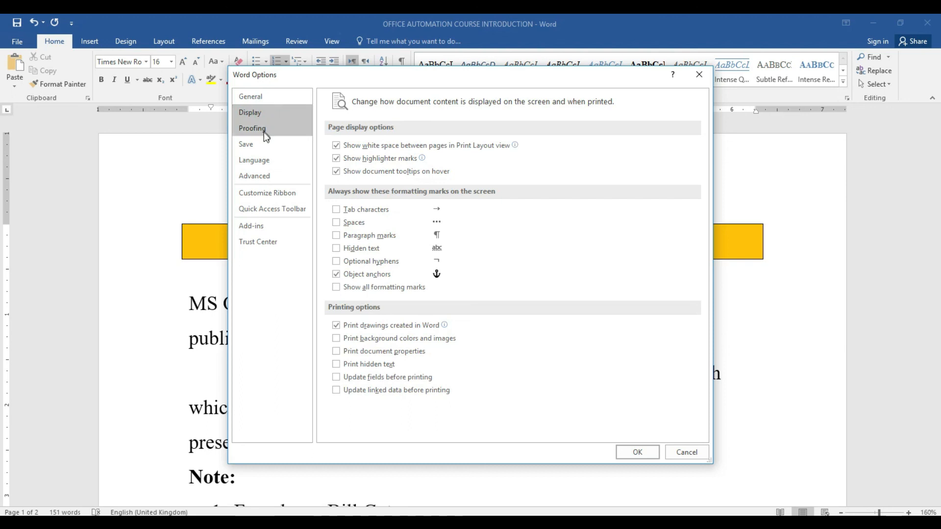
pyautogui.click(264, 129)
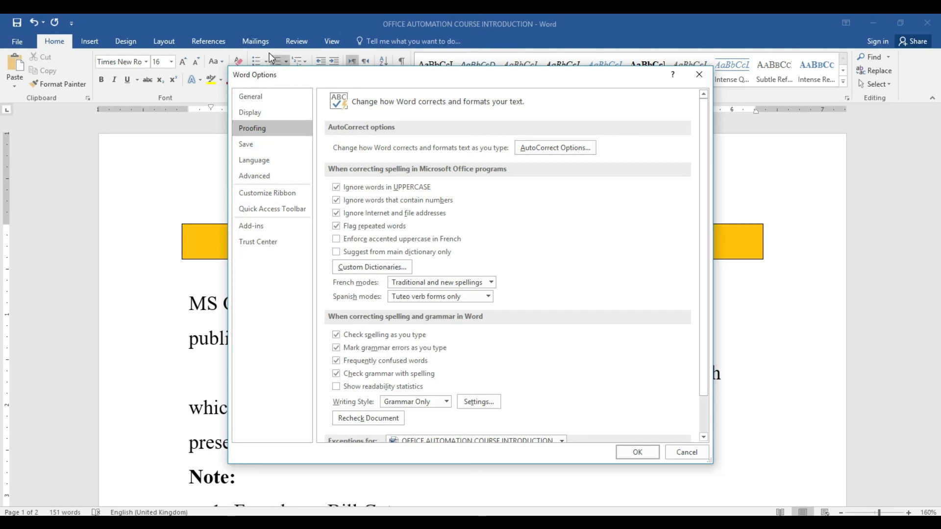
pyautogui.click(293, 165)
pyautogui.click(274, 195)
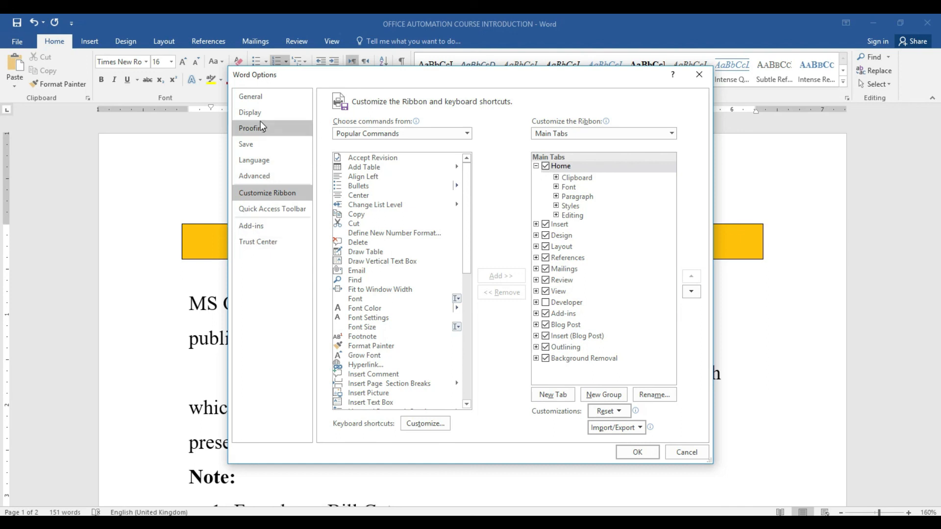
pyautogui.click(263, 100)
pyautogui.click(693, 453)
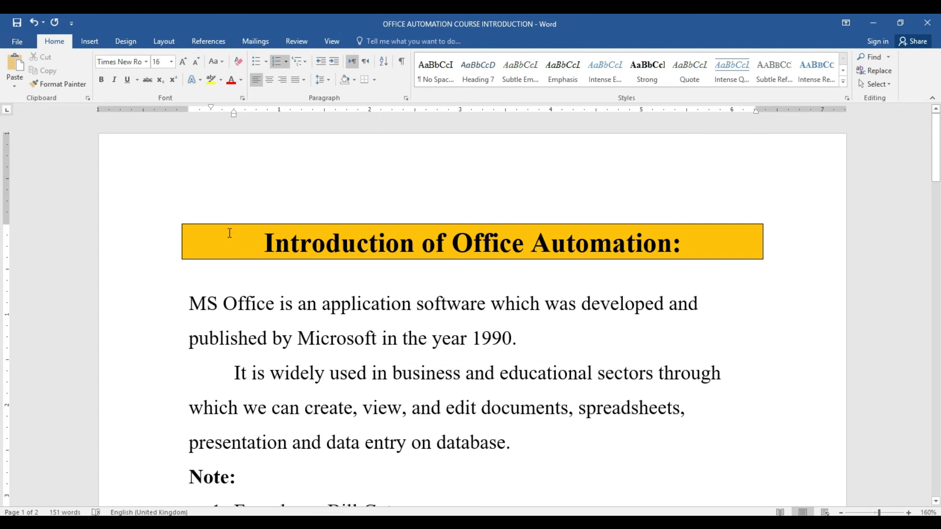
pyautogui.click(20, 45)
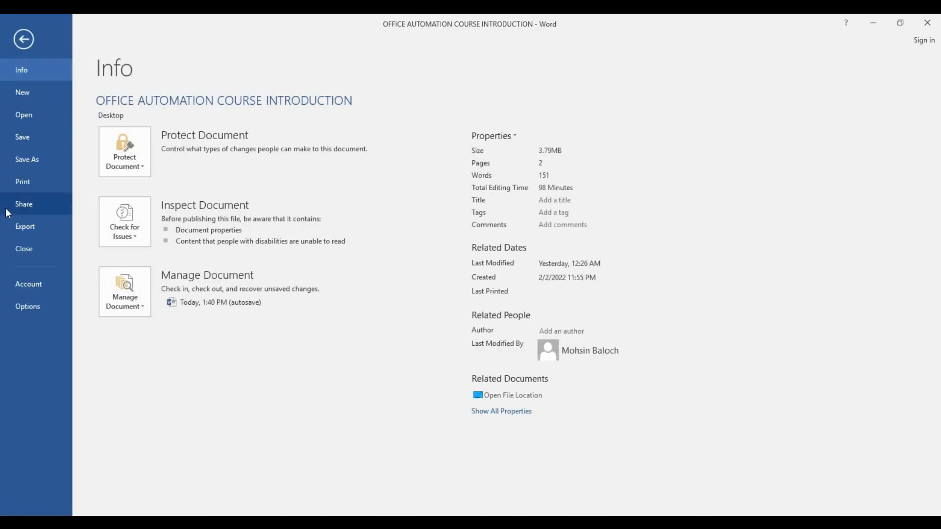
pyautogui.click(23, 40)
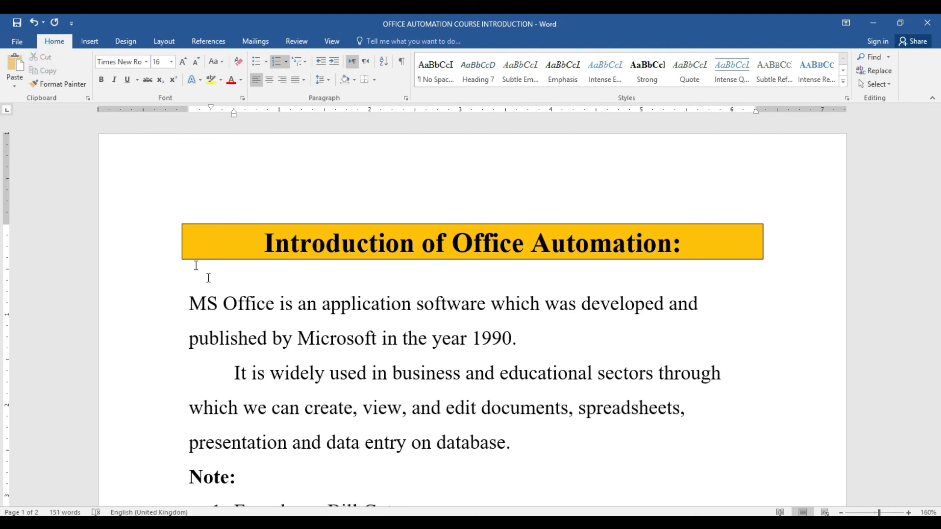
# Step: Cut the two introductory paragraphs about MS Office between the title and the Note heading
pyautogui.moveTo(189, 300); pyautogui.dragTo(533, 449)
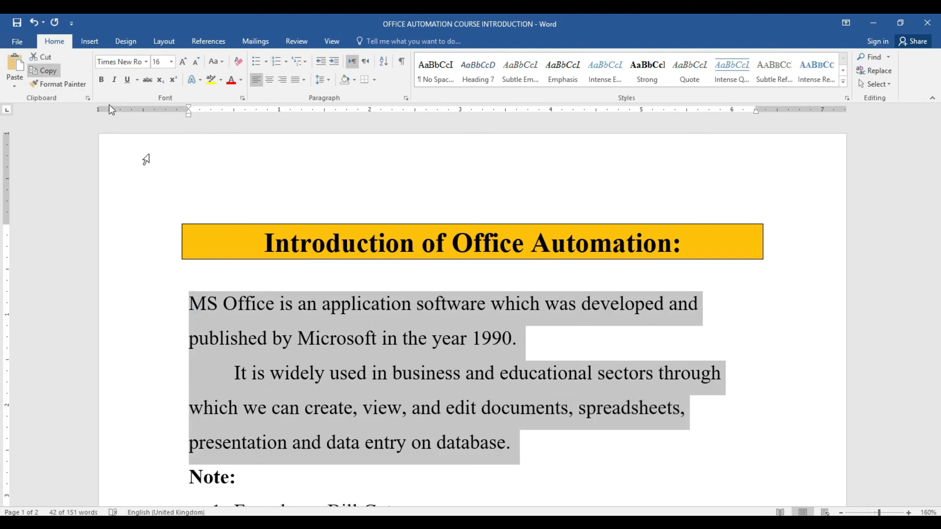
pyautogui.click(197, 299)
pyautogui.moveTo(190, 303); pyautogui.dragTo(534, 453)
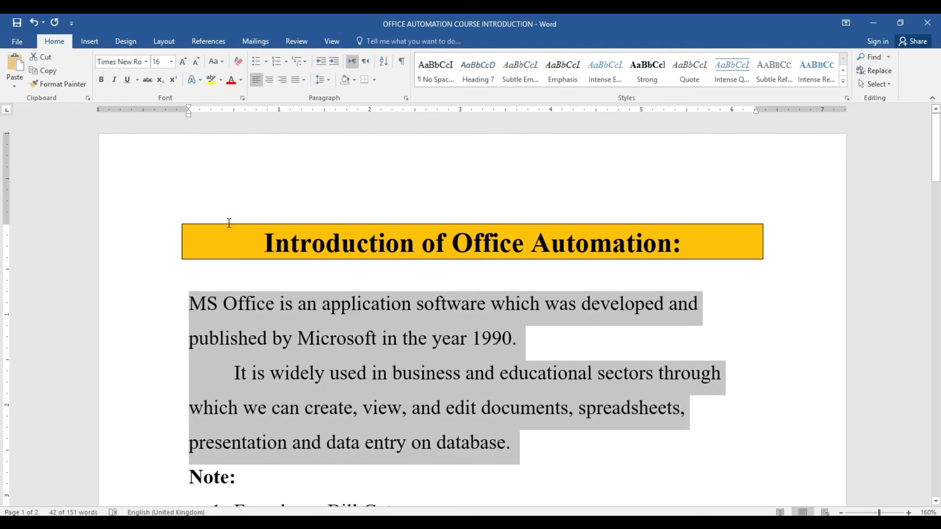
pyautogui.click(54, 63)
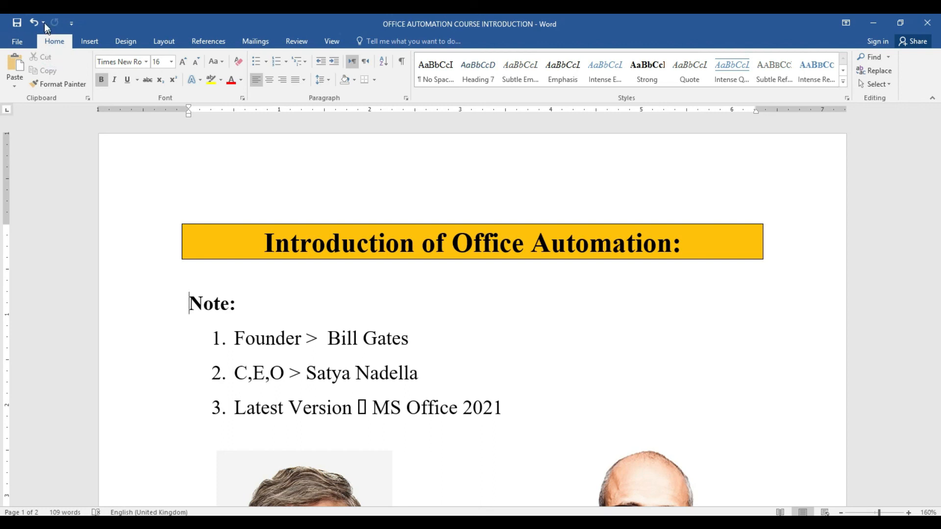
# Step: Undo the cut of the two introductory paragraphs, redo and undo it twice more, and deselect the text
pyautogui.click(31, 21)
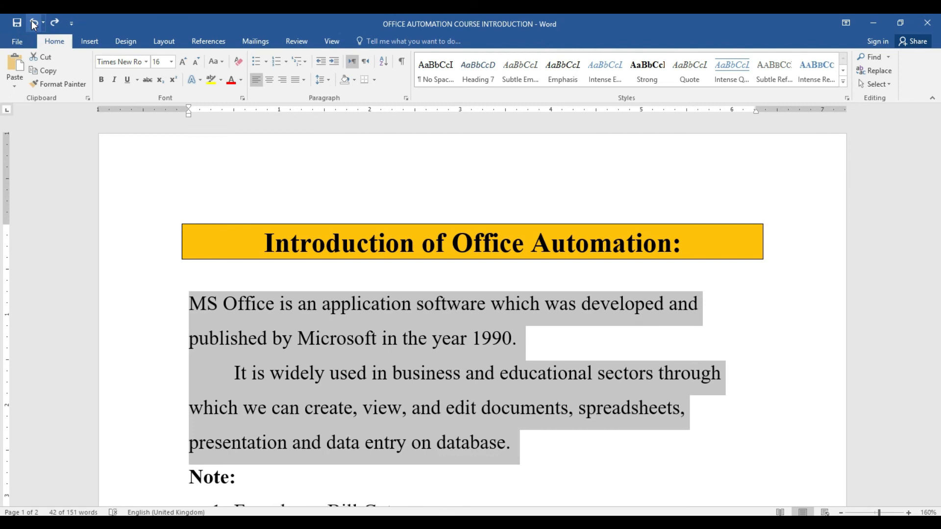
pyautogui.hotkey('ctrl', 'y')
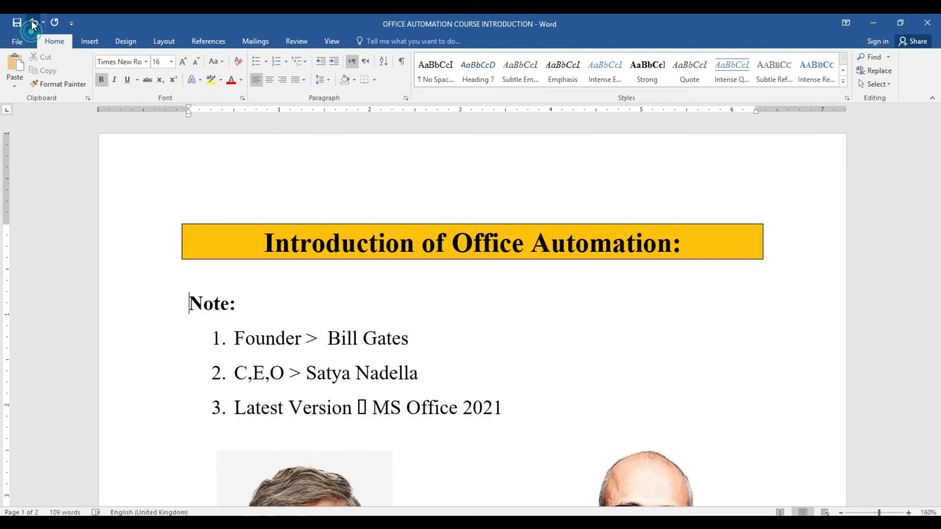
pyautogui.click(32, 21)
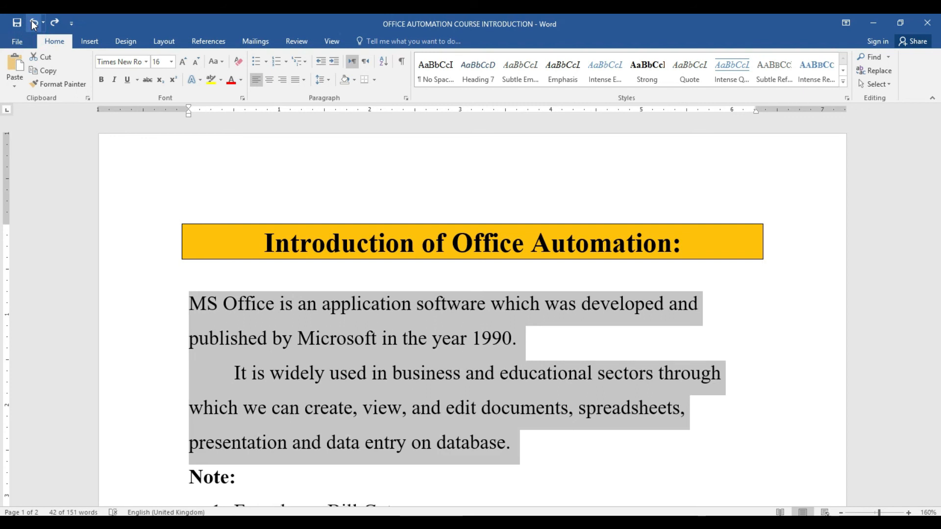
pyautogui.click(54, 27)
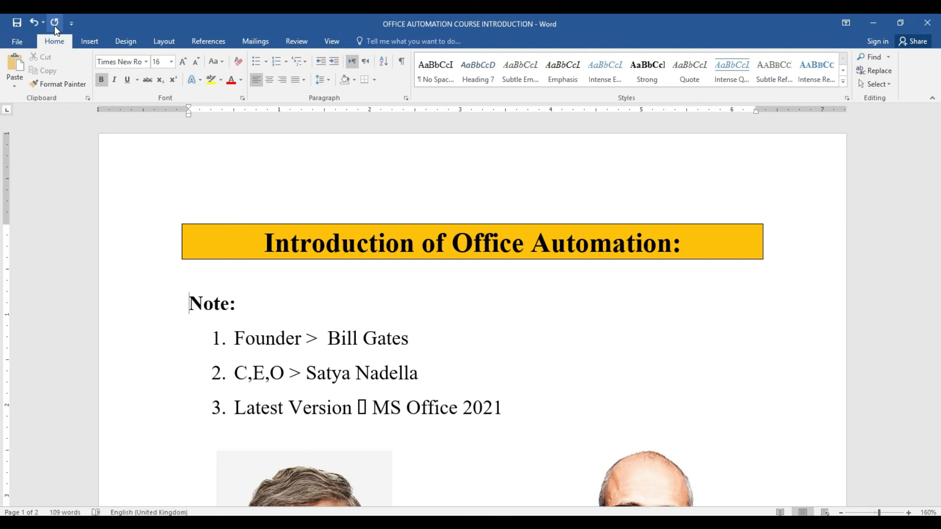
pyautogui.click(34, 25)
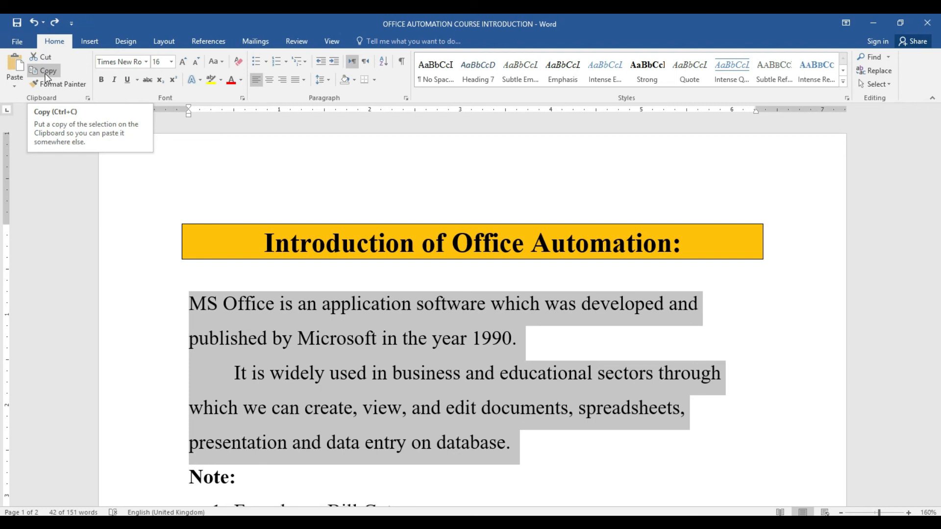
pyautogui.click(338, 313)
# Step: Create a new blank document and enter the sentence "There is a book on the table."
pyautogui.moveTo(936, 147); pyautogui.dragTo(938, 359)
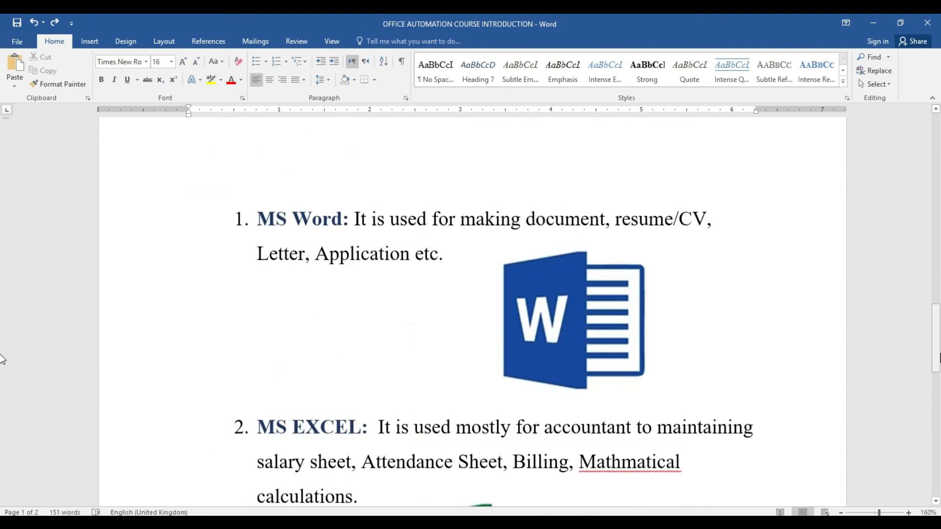
pyautogui.hotkey('ctrl', 'n')
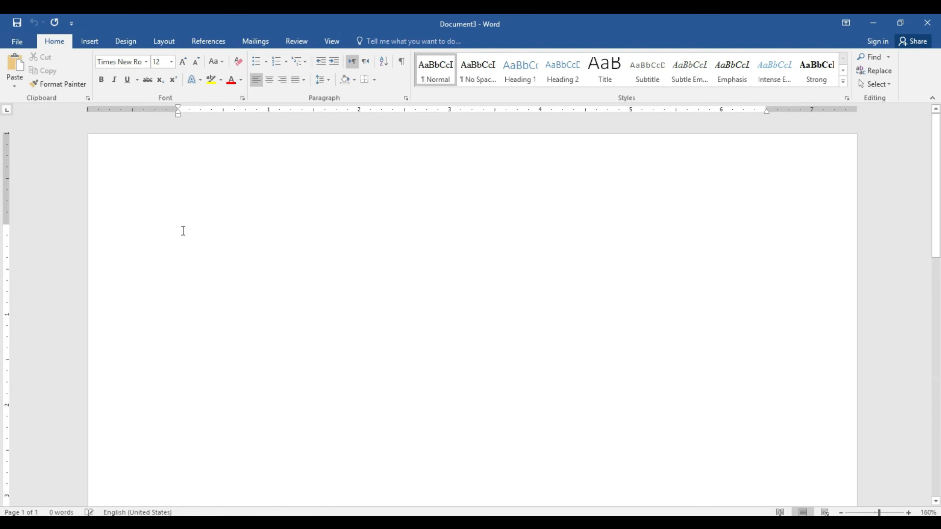
pyautogui.write('there')
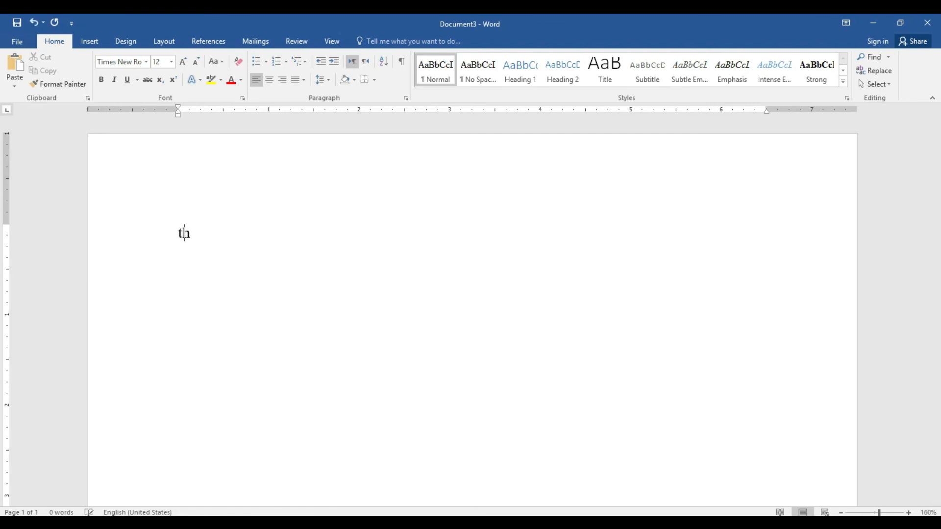
pyautogui.write('a book')
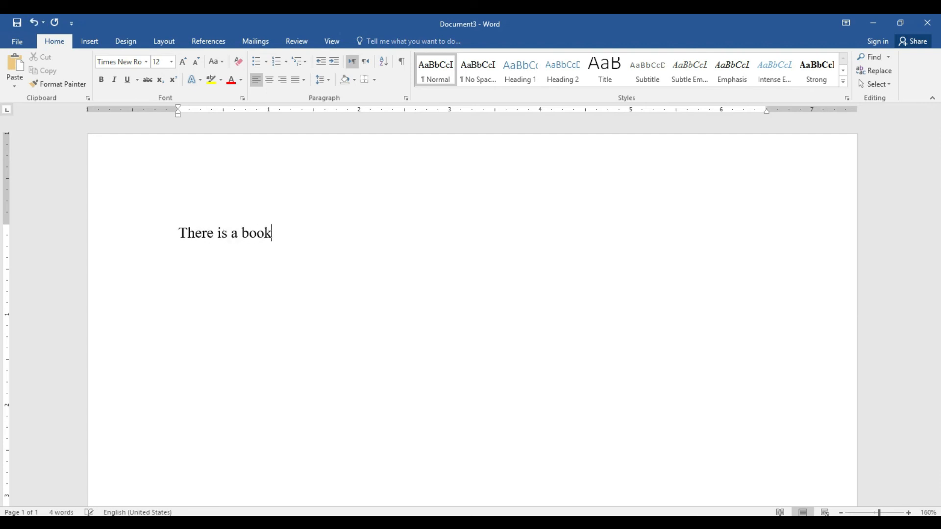
pyautogui.write(' on the table.')
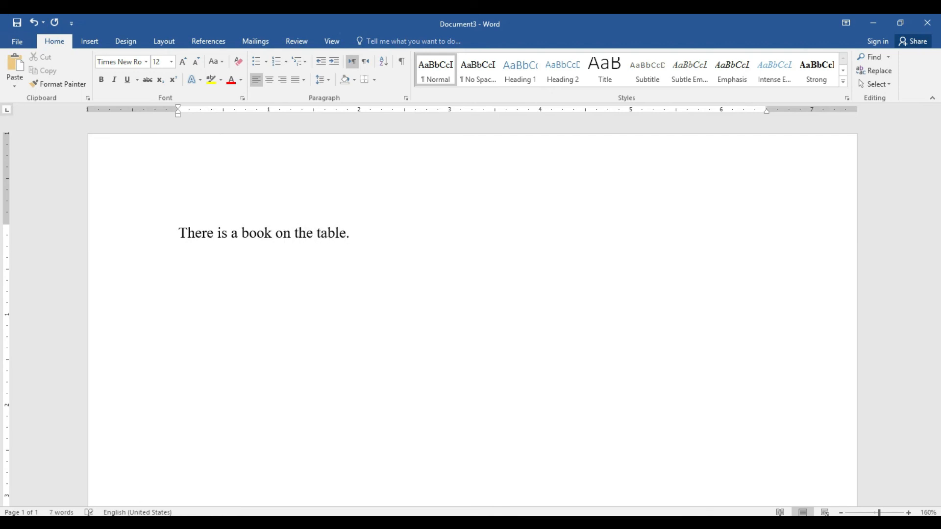
# Step: Copy the whole sentence and add two new paragraphs below it
pyautogui.moveTo(351, 231); pyautogui.dragTo(189, 232)
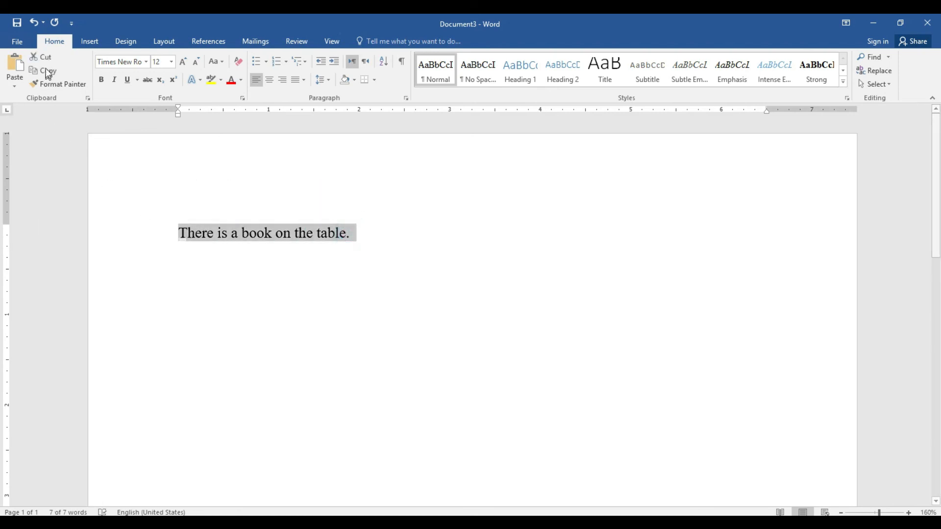
pyautogui.click(44, 68)
pyautogui.click(357, 234)
pyautogui.press('Return')
pyautogui.press('Return')
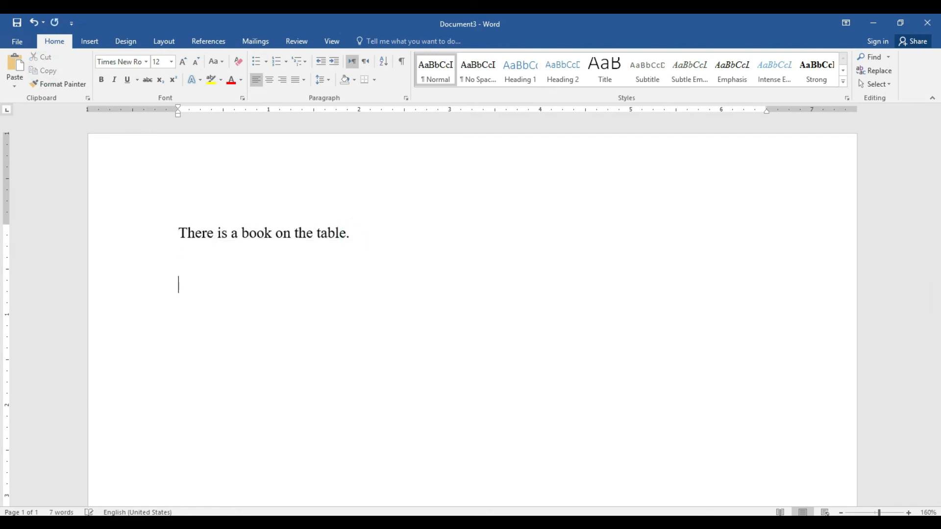
# Step: Paste the copied sentence eight times, one copy per line, below the original
pyautogui.click(15, 66)
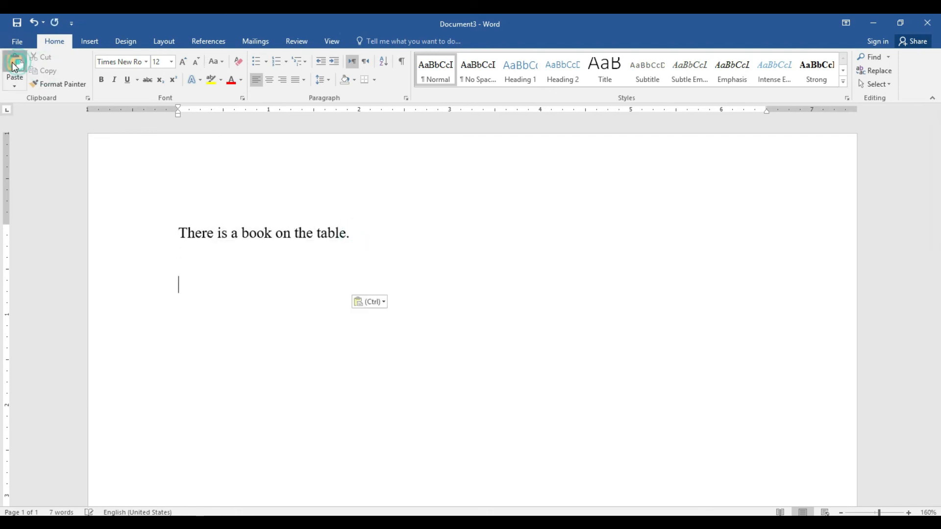
pyautogui.click(15, 66)
pyautogui.click(15, 66)
pyautogui.click(15, 66)
pyautogui.click(15, 66)
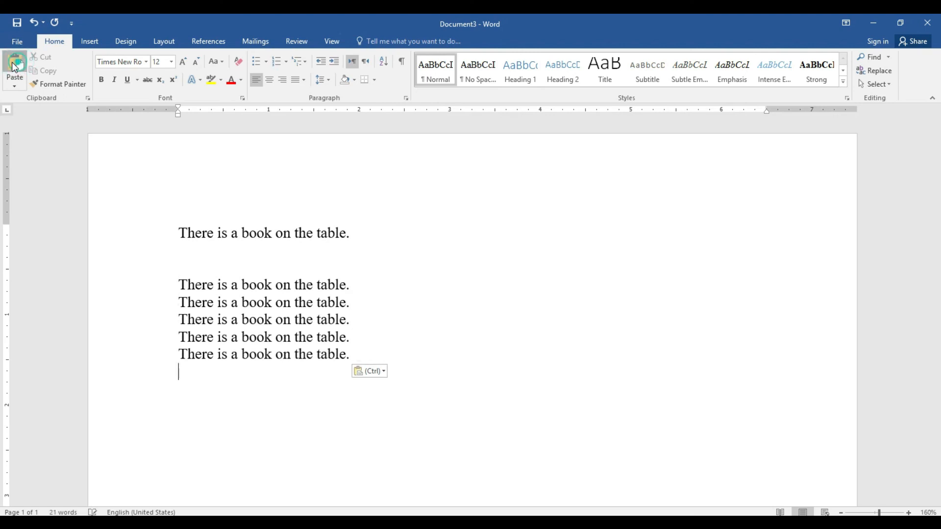
pyautogui.click(15, 66)
pyautogui.click(15, 67)
pyautogui.click(15, 66)
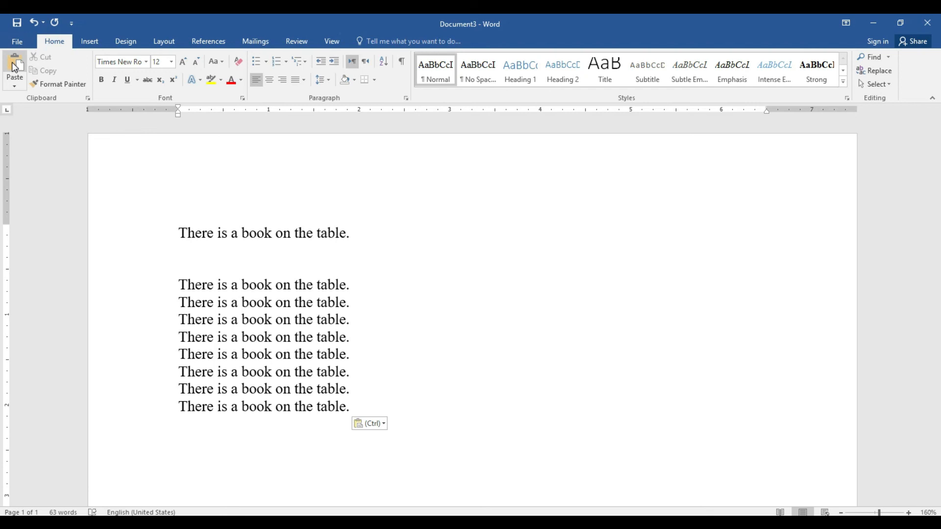
# Step: Keep pasting the copied sentence on new lines until sixteen copies stand below the original
pyautogui.click(14, 66)
pyautogui.click(15, 66)
pyautogui.click(14, 66)
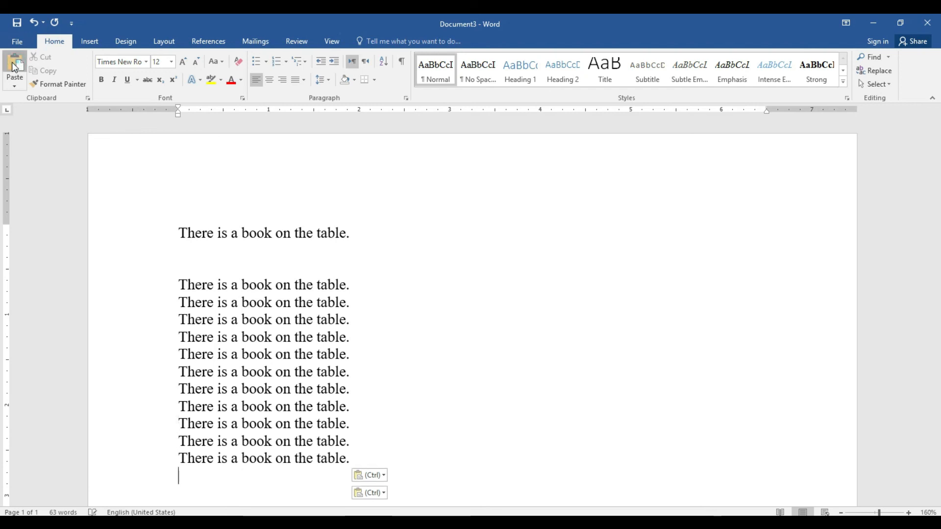
pyautogui.click(15, 67)
pyautogui.click(15, 66)
pyautogui.click(15, 66)
pyautogui.click(15, 66)
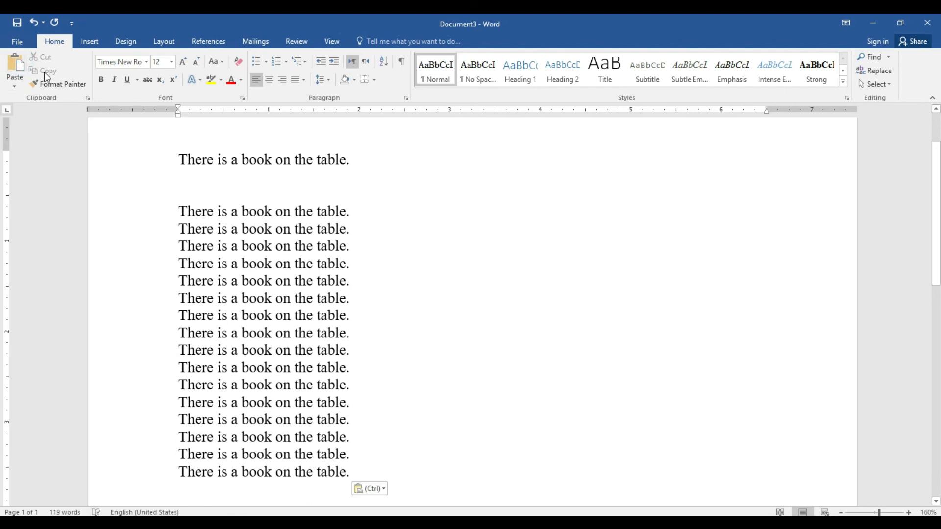
# Step: Draw a rectangle about 1.68" wide and 0.44" high beside the sentences and apply the white-fill, green-outline shape style
pyautogui.click(92, 42)
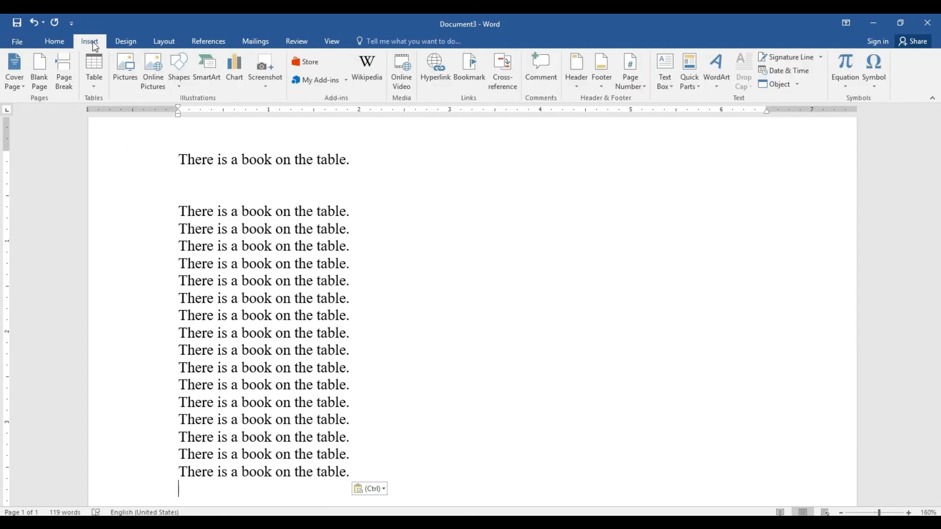
pyautogui.click(183, 92)
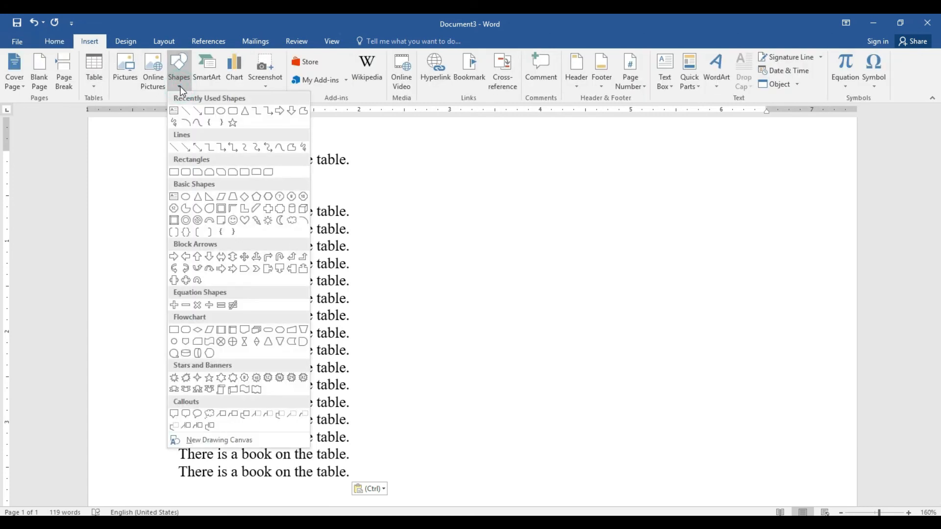
pyautogui.click(212, 113)
pyautogui.moveTo(481, 259)
pyautogui.mouseDown()
pyautogui.moveTo(569, 296)
pyautogui.moveTo(653, 313)
pyautogui.moveTo(657, 293)
pyautogui.moveTo(634, 297)
pyautogui.mouseUp()
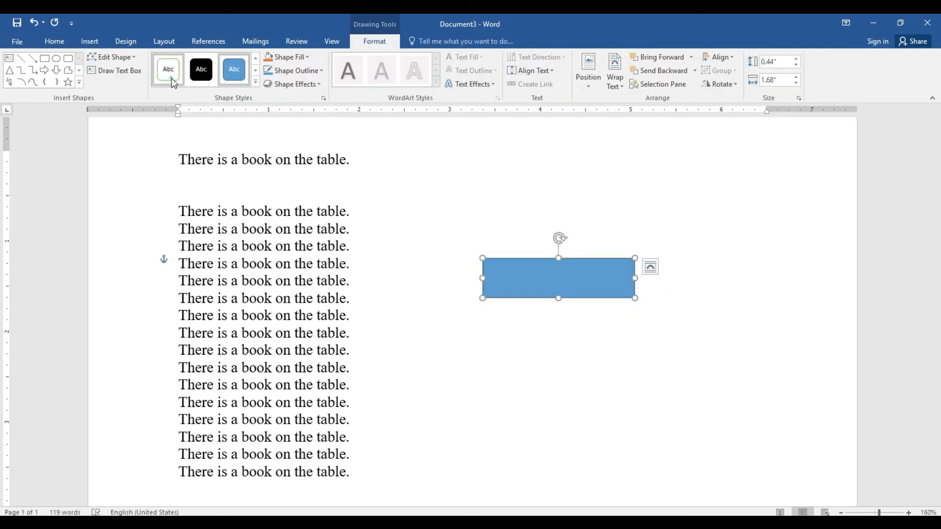
pyautogui.click(168, 70)
# Step: Duplicate the green-outlined rectangle by copy and paste, and place the duplicate just below it, offset to the left
pyautogui.click(55, 42)
pyautogui.click(39, 72)
pyautogui.click(14, 69)
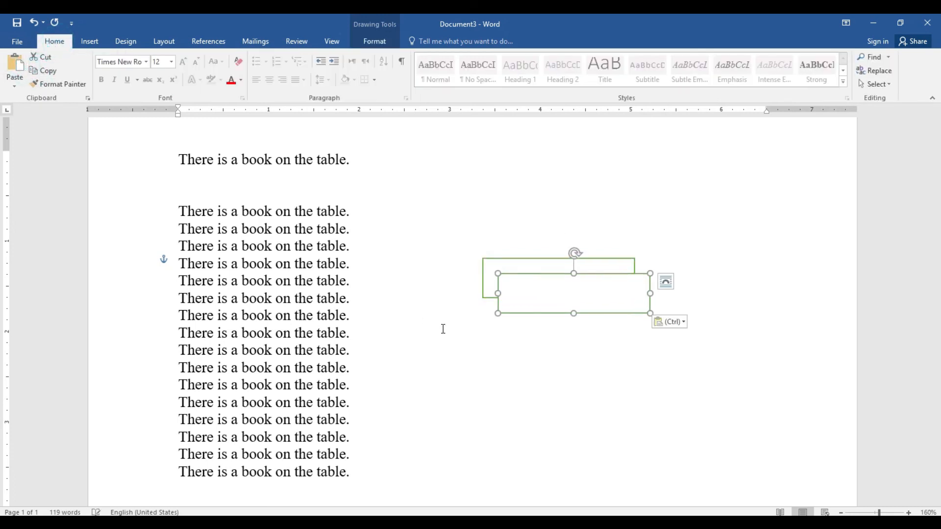
pyautogui.moveTo(616, 309); pyautogui.dragTo(528, 343)
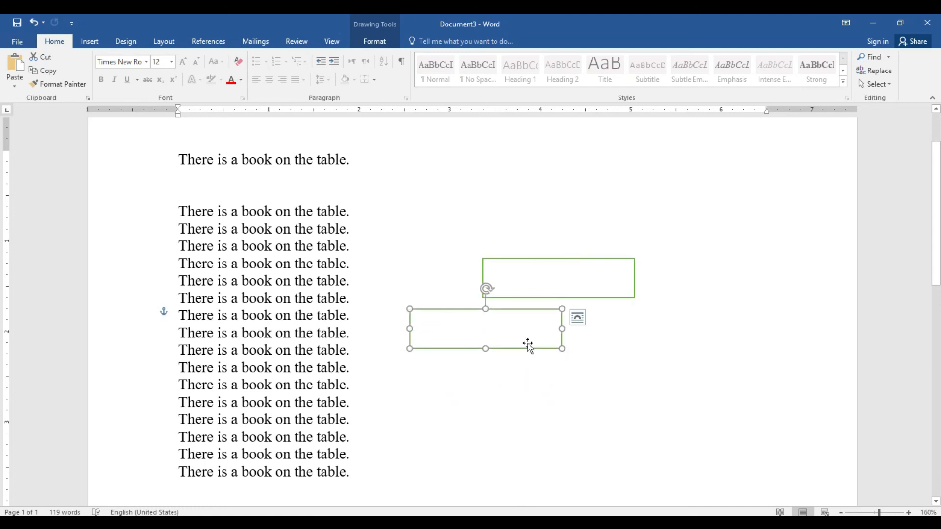
# Step: Move both rectangles together over the left margin, copy and paste the pair, and place the new pair beside the sentences
pyautogui.keyDown('shift'); pyautogui.click(564, 278); pyautogui.keyUp('shift')
pyautogui.moveTo(565, 278); pyautogui.dragTo(148, 162)
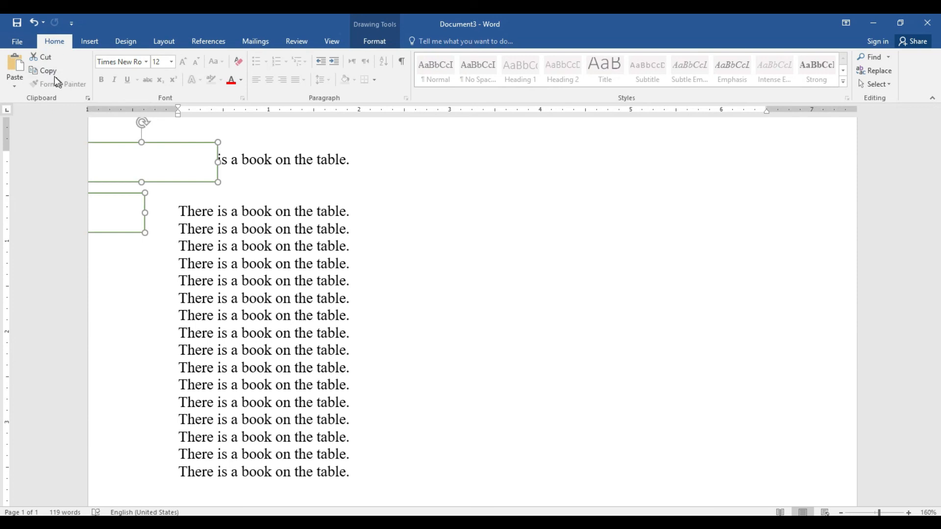
pyautogui.click(52, 72)
pyautogui.click(15, 65)
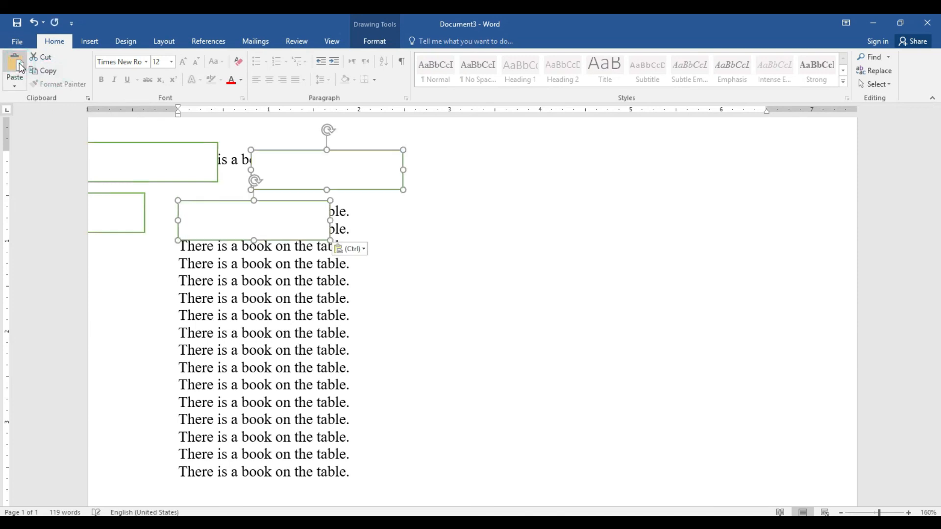
pyautogui.moveTo(253, 169); pyautogui.dragTo(640, 282)
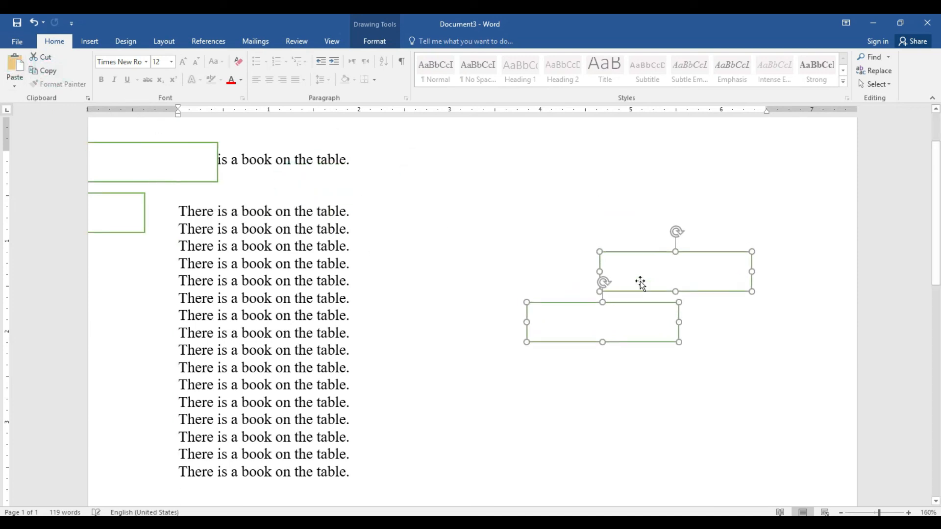
# Step: Move the two rectangles in the left margin beside the sentences, one above and one below the pasted pair
pyautogui.click(178, 164)
pyautogui.moveTo(176, 166); pyautogui.dragTo(657, 205)
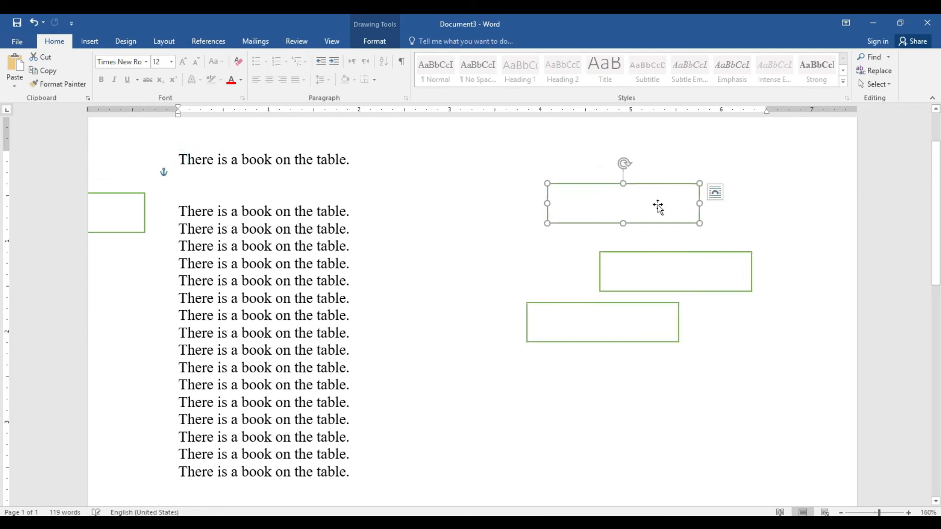
pyautogui.click(115, 211)
pyautogui.moveTo(120, 204); pyautogui.dragTo(558, 376)
pyautogui.moveTo(657, 385); pyautogui.dragTo(670, 387)
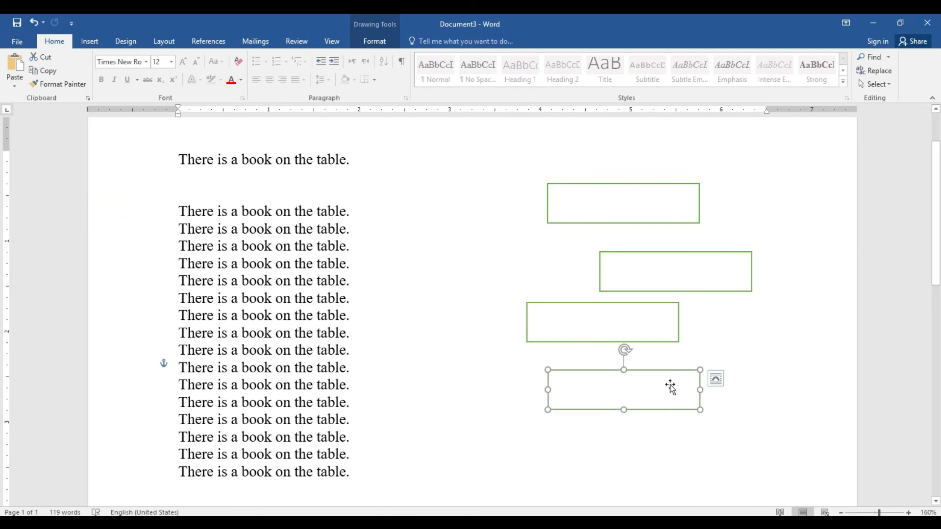
# Step: Copy and paste all four rectangles together, and move the four duplicates off the text so they partly overlap the originals
pyautogui.keyDown('shift'); pyautogui.click(639, 314); pyautogui.keyUp('shift')
pyautogui.keyDown('shift'); pyautogui.click(653, 292); pyautogui.keyUp('shift')
pyautogui.click(646, 220)
pyautogui.click(646, 218)
pyautogui.click(655, 271)
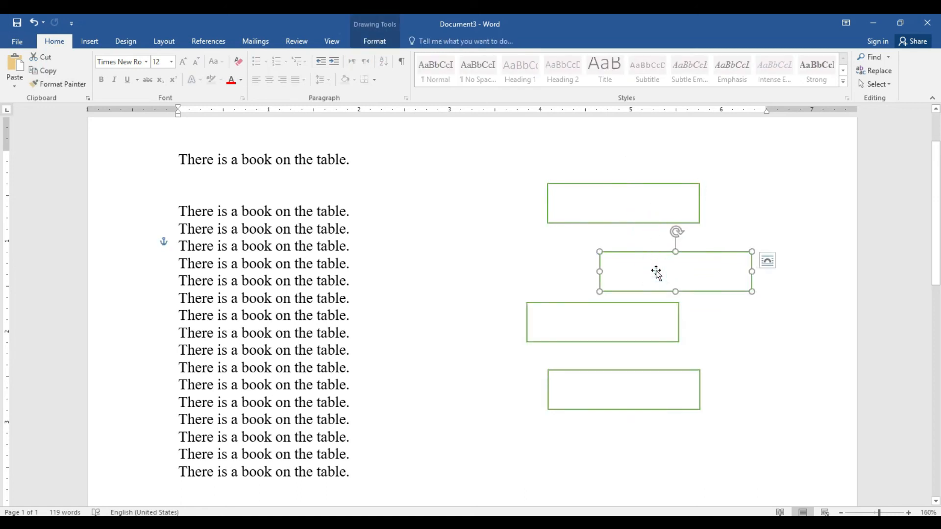
pyautogui.keyDown('shift'); pyautogui.click(636, 197); pyautogui.keyUp('shift')
pyautogui.keyDown('shift'); pyautogui.click(619, 320); pyautogui.keyUp('shift')
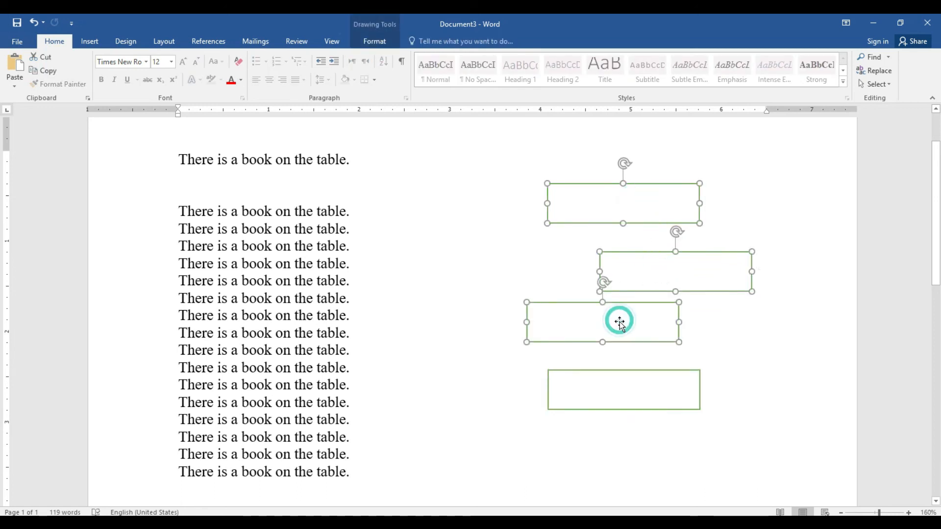
pyautogui.keyDown('shift'); pyautogui.click(634, 397); pyautogui.keyUp('shift')
pyautogui.click(43, 70)
pyautogui.click(15, 66)
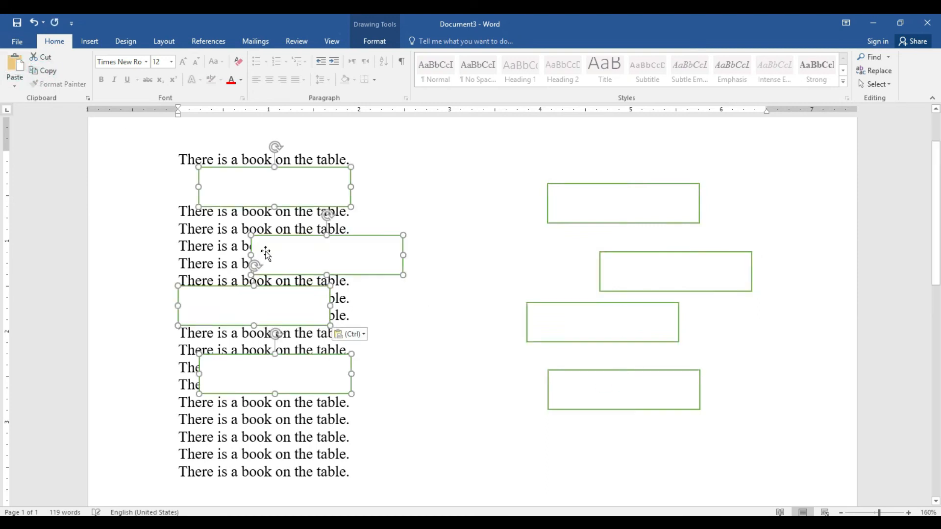
pyautogui.moveTo(315, 259); pyautogui.dragTo(579, 282)
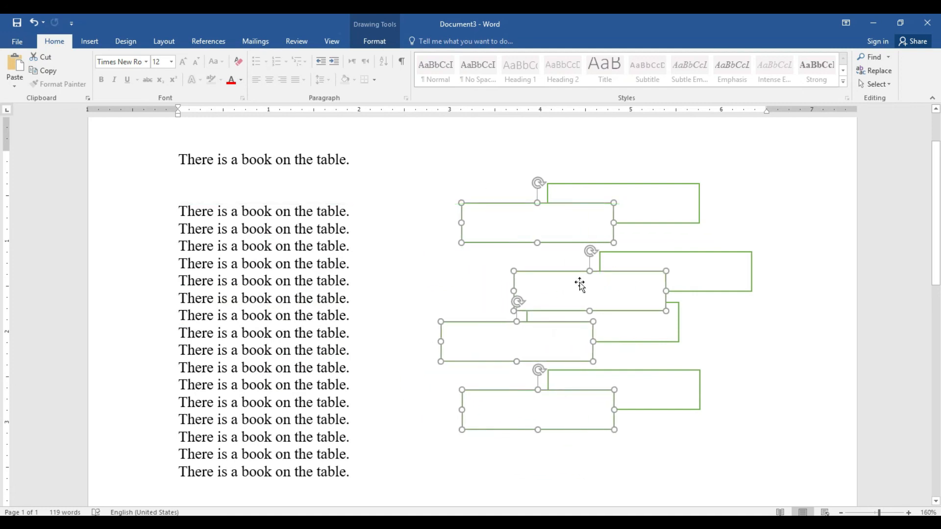
# Step: Delete the four duplicated rectangles together and remove the remaining four rectangles one by one
pyautogui.press('Delete')
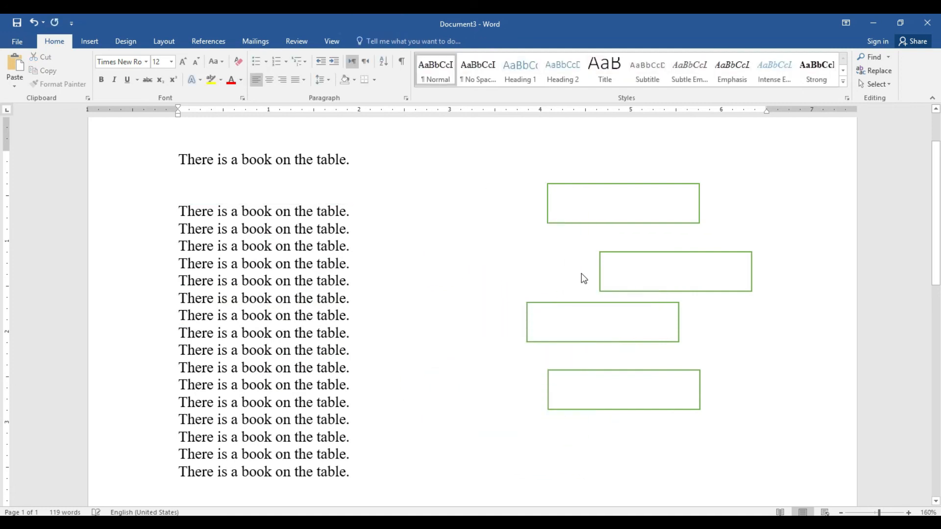
pyautogui.click(598, 223)
pyautogui.press('Delete')
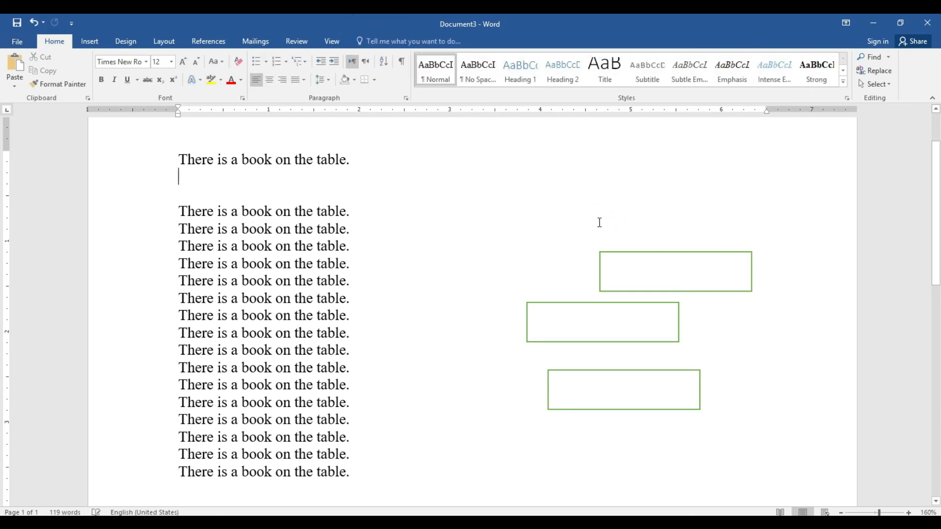
pyautogui.click(653, 291)
pyautogui.press('Delete')
pyautogui.click(623, 318)
pyautogui.press('Delete')
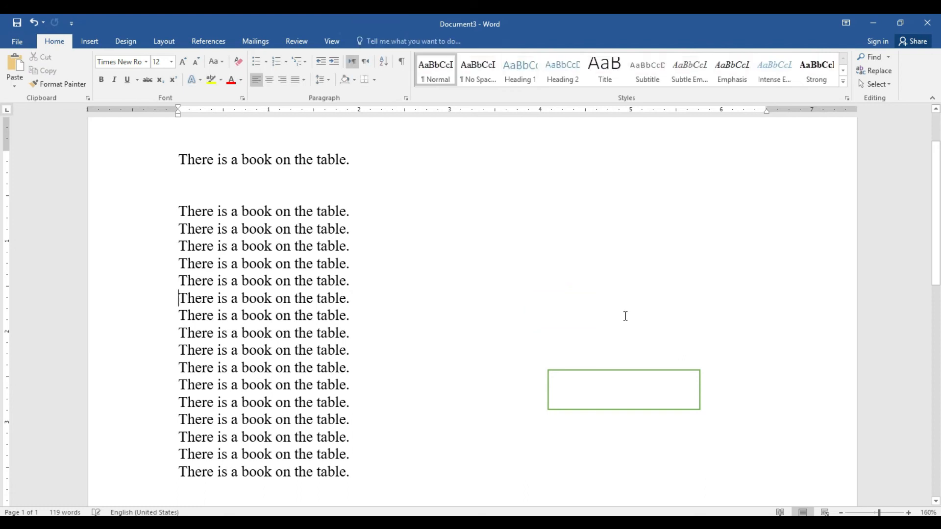
pyautogui.click(616, 389)
pyautogui.press('Delete')
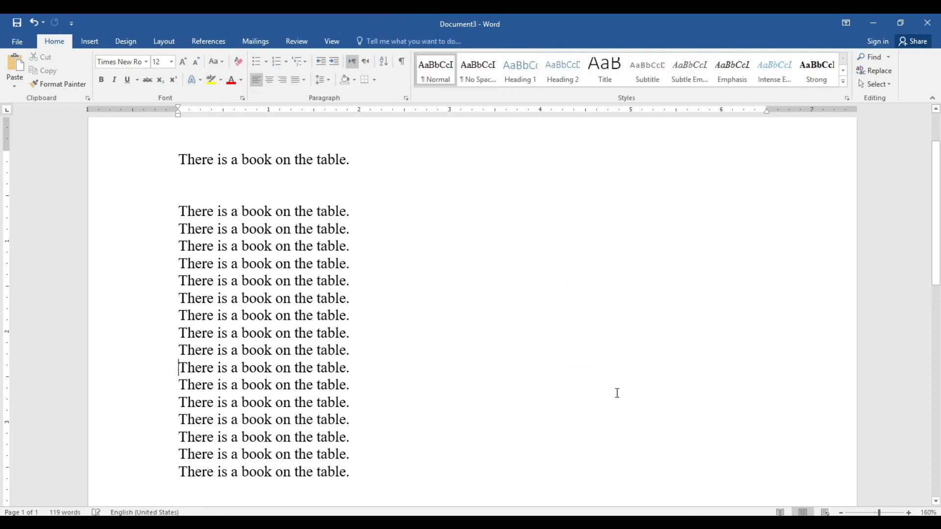
# Step: Insert the copied rectangles as a JPEG picture with Paste Special
pyautogui.click(14, 87)
pyautogui.click(40, 132)
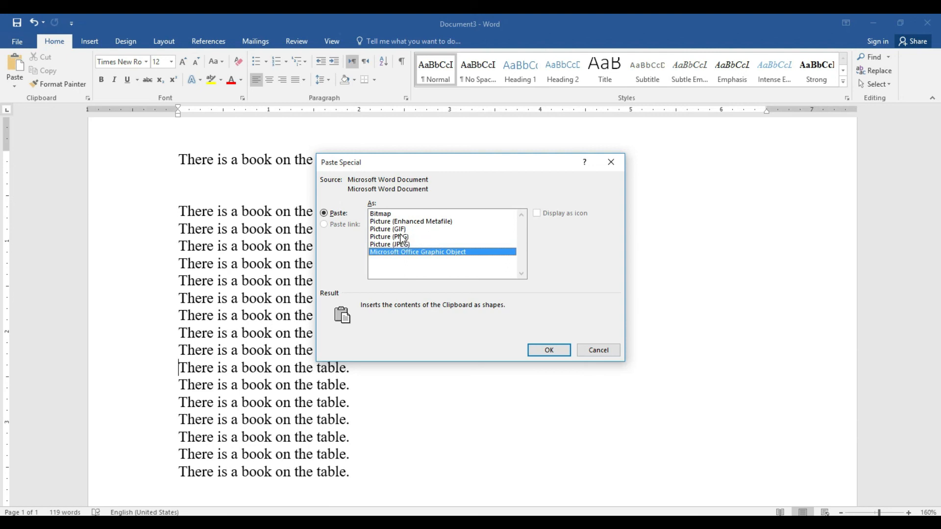
pyautogui.click(387, 244)
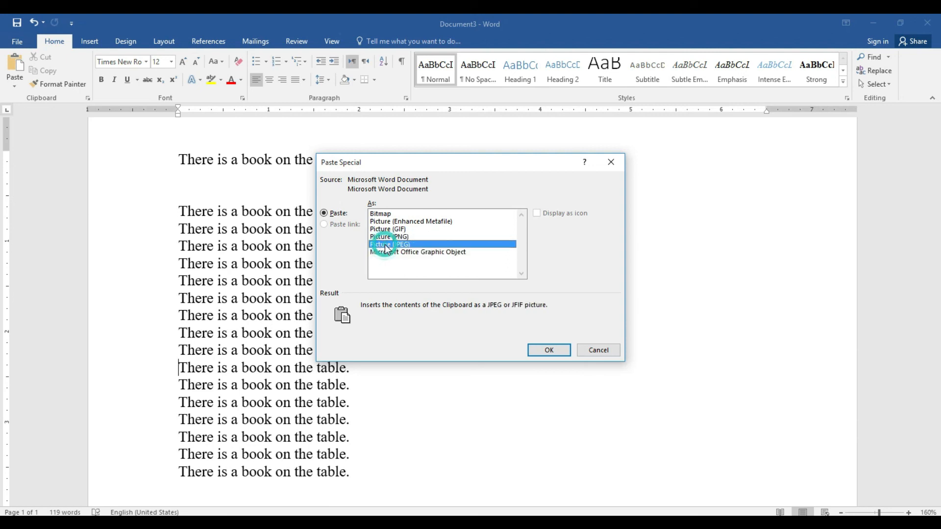
pyautogui.click(549, 351)
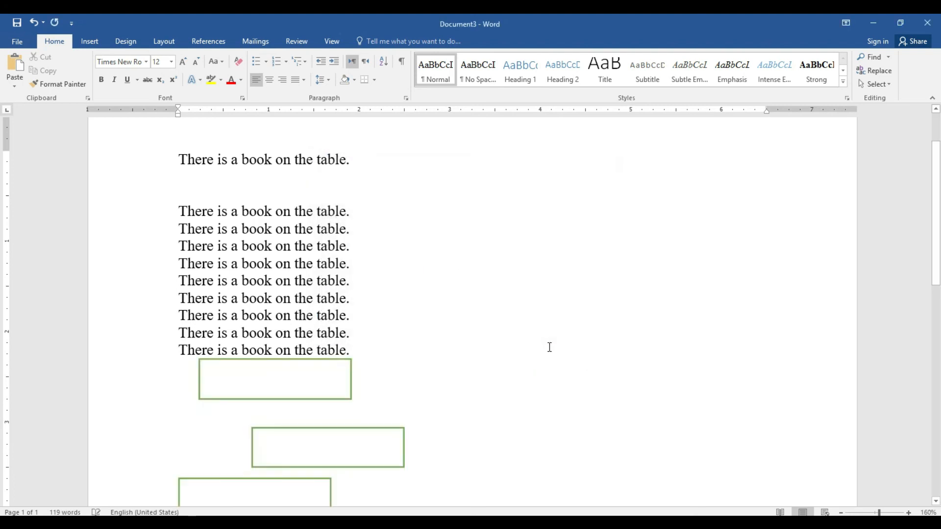
# Step: Move the pasted picture behind the sentence on its line and back to the start, and undo everything through its insertion
pyautogui.scroll(-3, 684, 302)
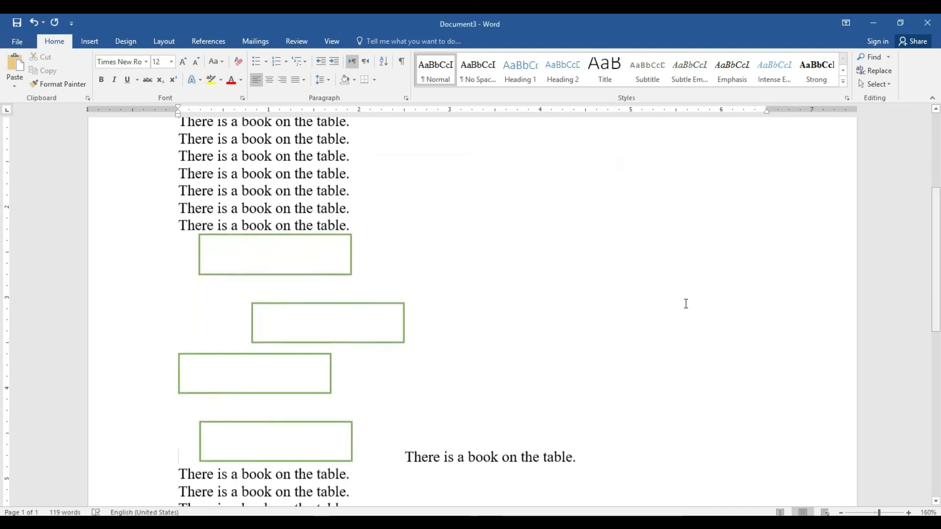
pyautogui.click(357, 326)
pyautogui.click(601, 317)
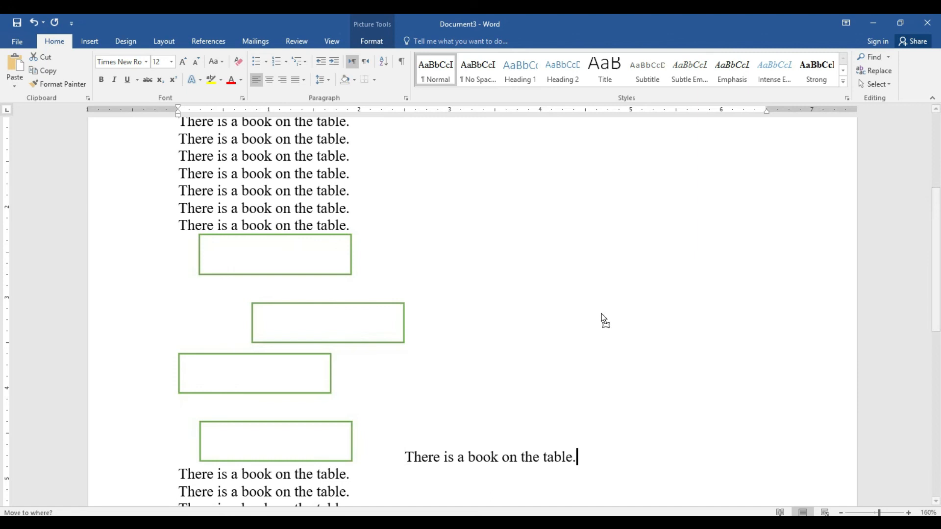
pyautogui.press('Return')
pyautogui.click(485, 310)
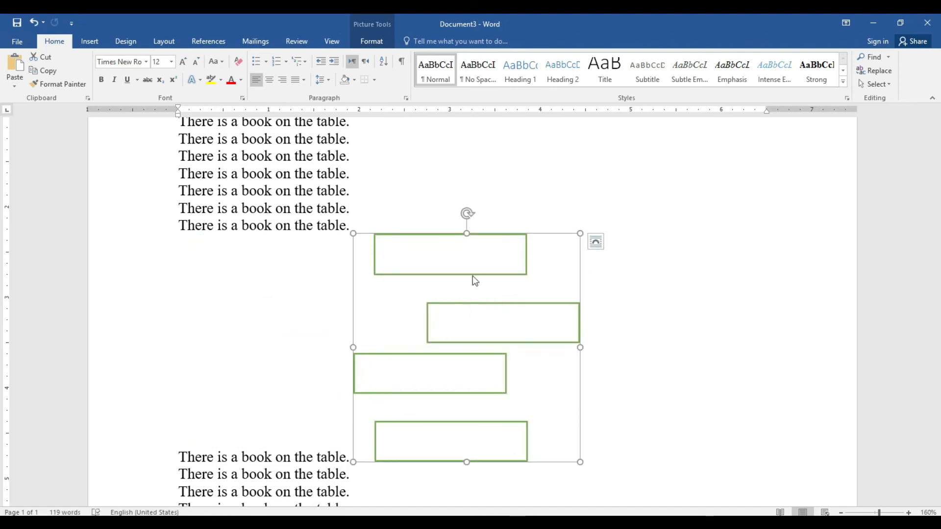
pyautogui.moveTo(434, 307); pyautogui.dragTo(284, 294)
pyautogui.hotkey('ctrl', 'z')
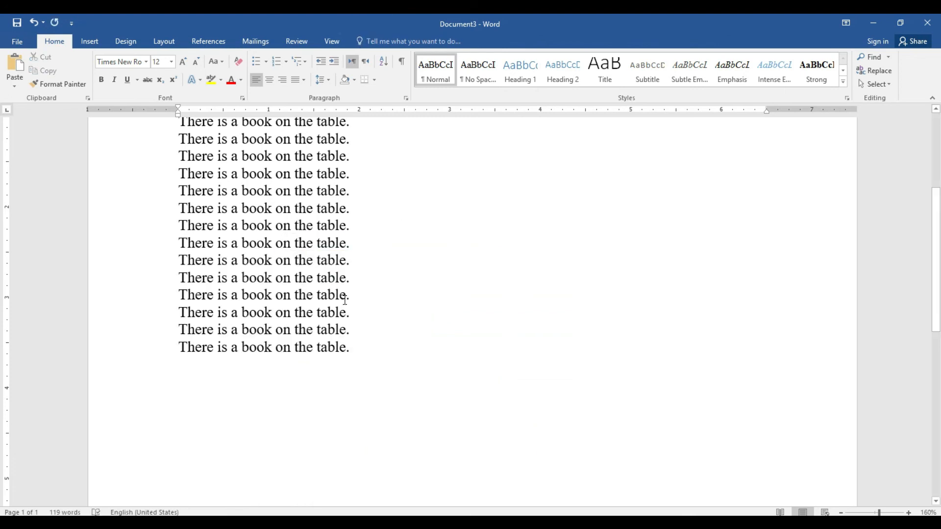
# Step: Copy the last sentence and replace it with a Picture (Enhanced Metafile) version of itself using Paste Special
pyautogui.moveTo(179, 347); pyautogui.dragTo(353, 352)
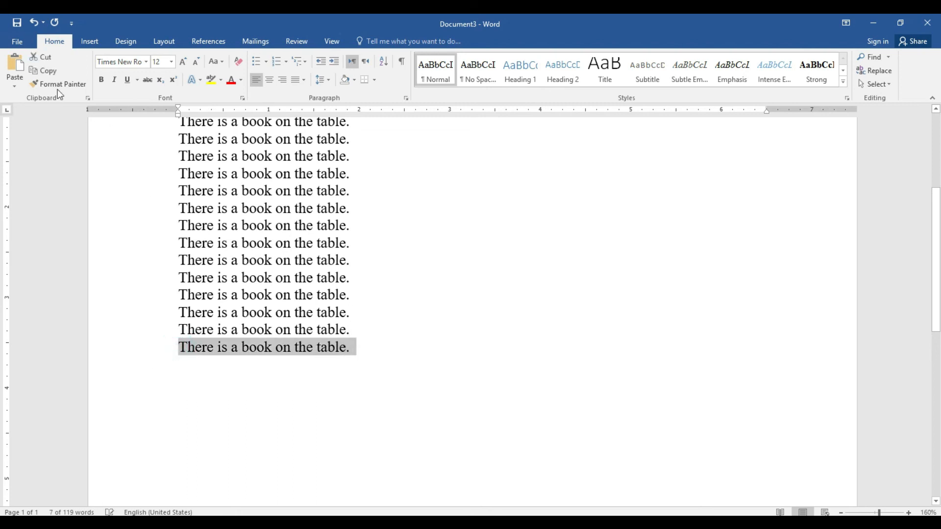
pyautogui.click(14, 86)
pyautogui.click(32, 130)
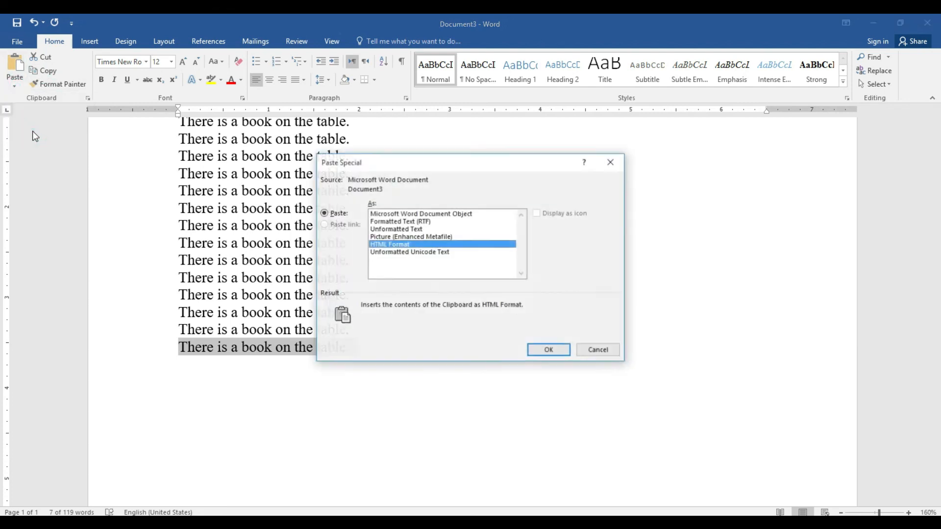
pyautogui.click(387, 237)
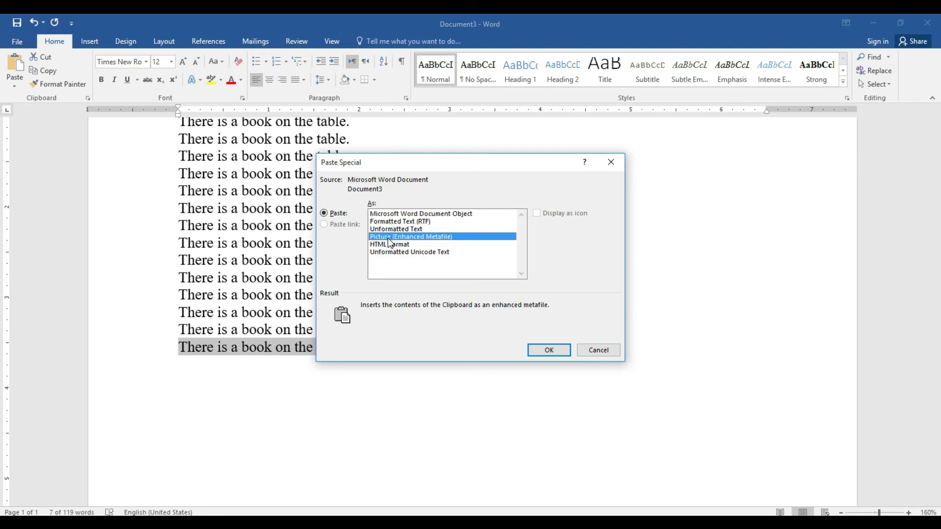
pyautogui.click(560, 351)
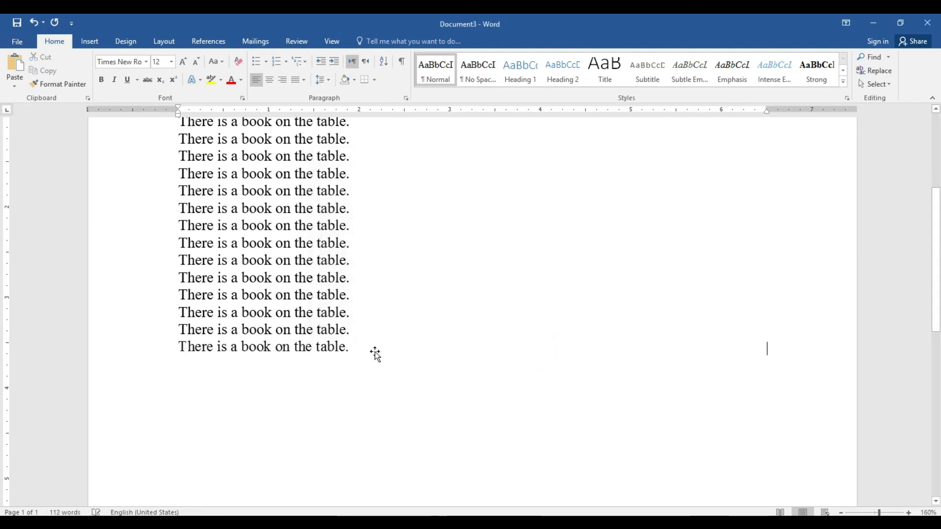
# Step: Set the sentence picture's text wrapping to Square and move it slightly down and right, below the last text line
pyautogui.click(322, 351)
pyautogui.moveTo(304, 354); pyautogui.dragTo(310, 386)
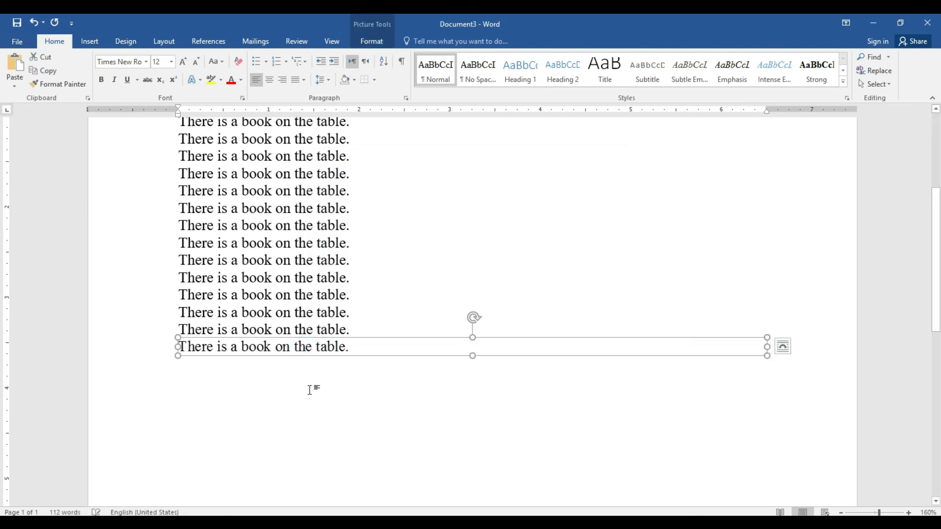
pyautogui.click(373, 42)
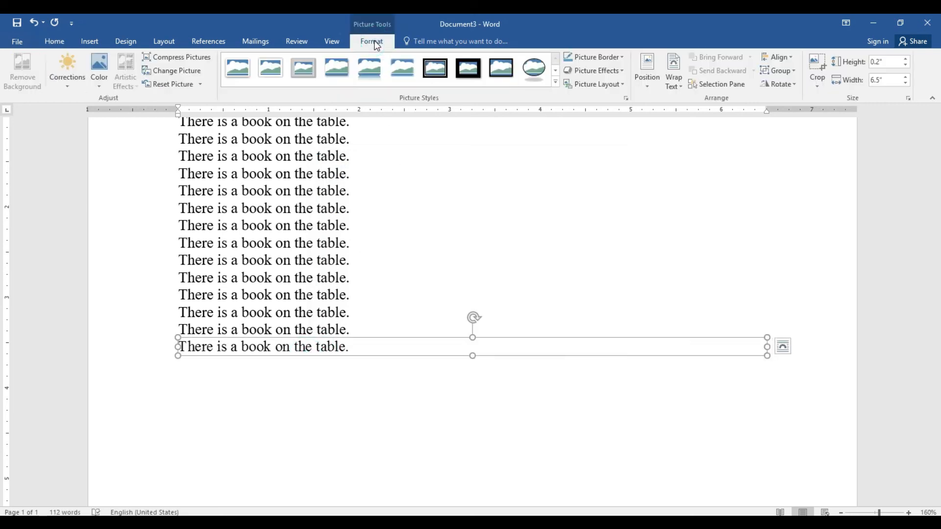
pyautogui.click(675, 86)
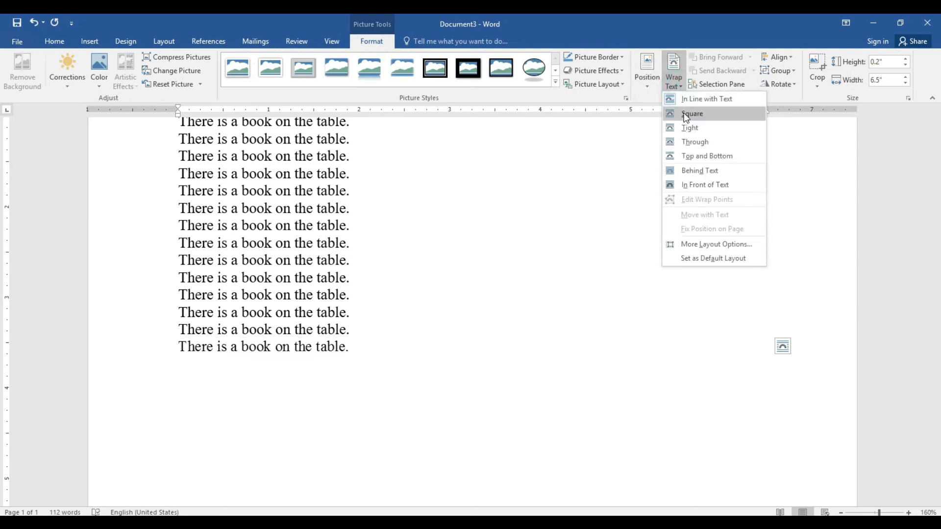
pyautogui.click(684, 114)
pyautogui.moveTo(345, 351); pyautogui.dragTo(375, 380)
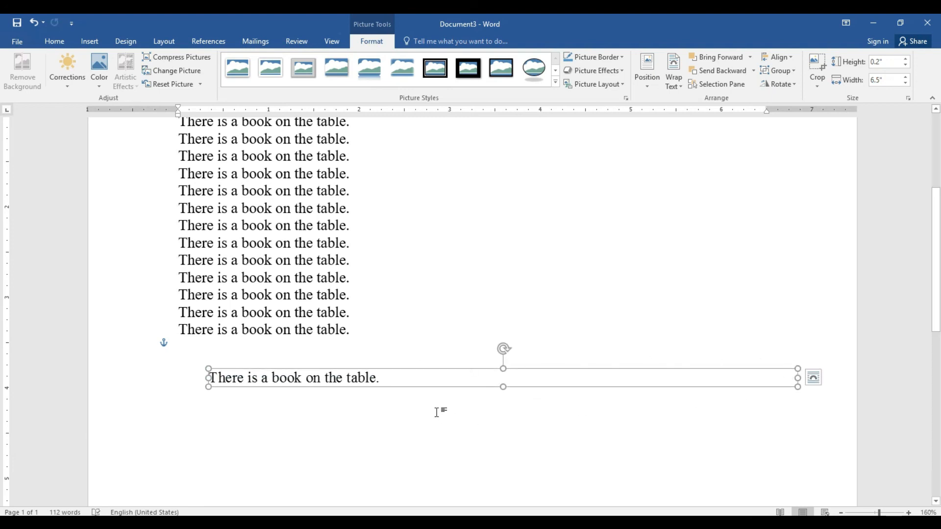
# Step: Select the sentence picture and view the default paste settings, leaving them without any change
pyautogui.click(318, 291)
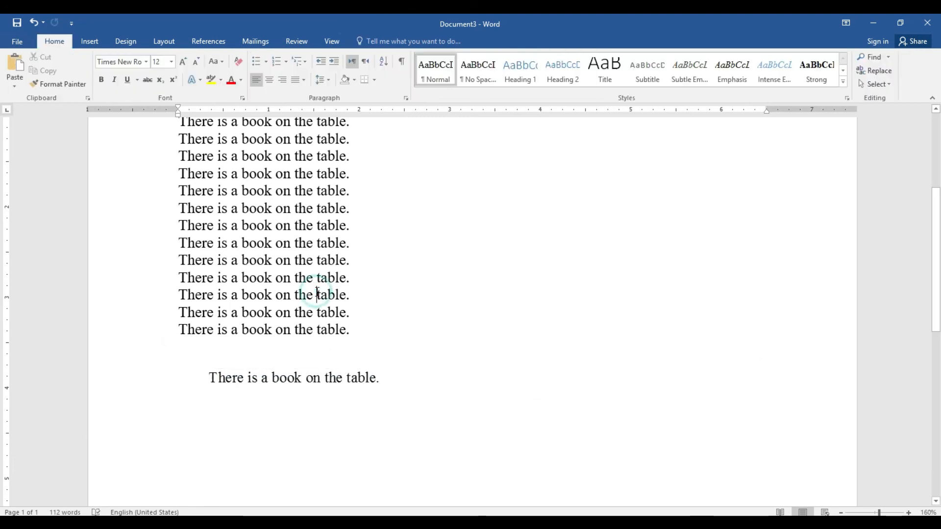
pyautogui.doubleClick(299, 383)
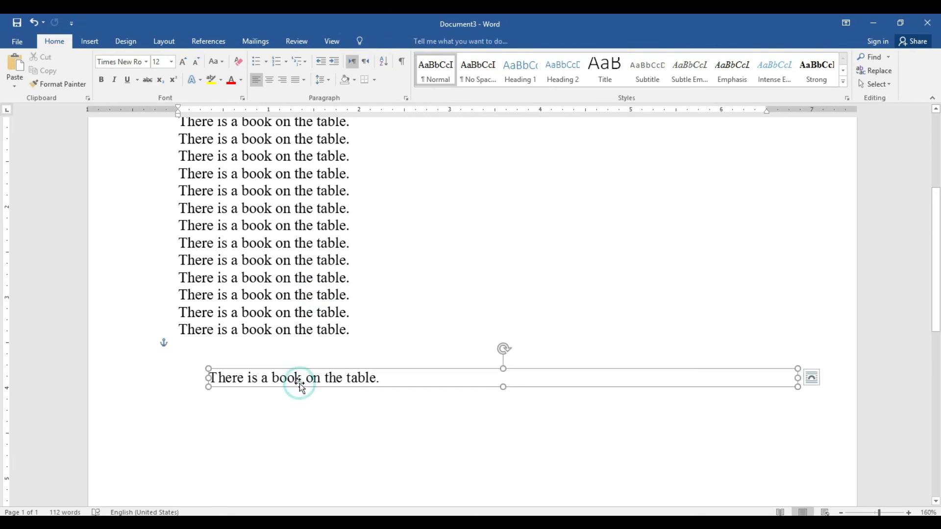
pyautogui.click(54, 41)
pyautogui.click(8, 88)
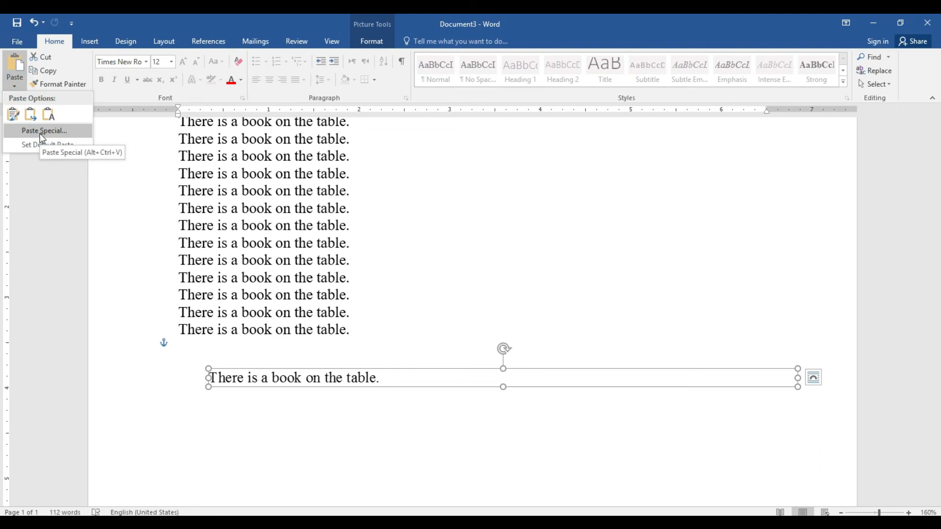
pyautogui.click(42, 146)
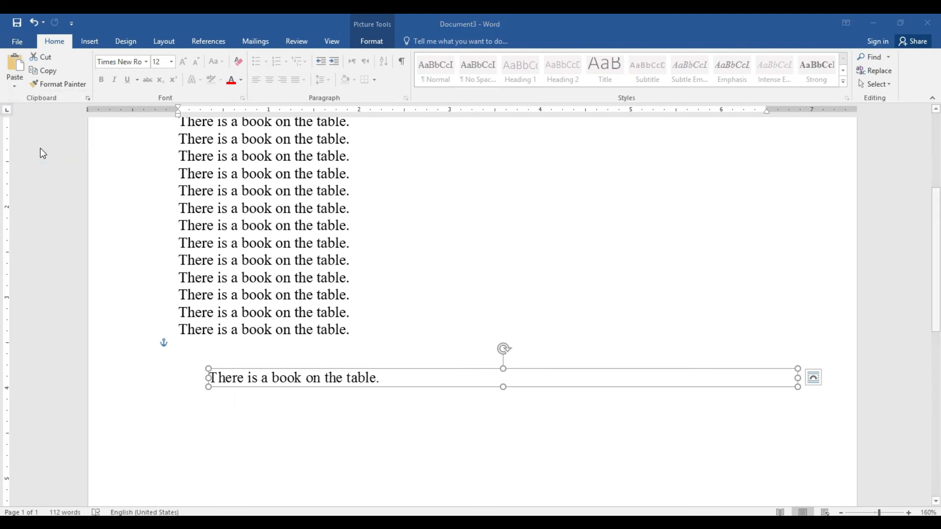
pyautogui.click(685, 450)
# Step: Clear all items from the Office clipboard and close its pane
pyautogui.click(88, 98)
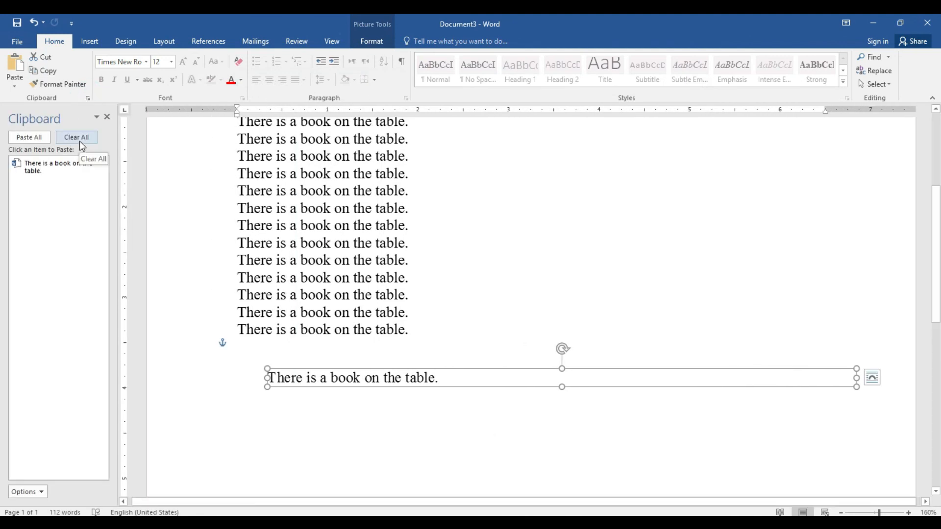
pyautogui.click(79, 140)
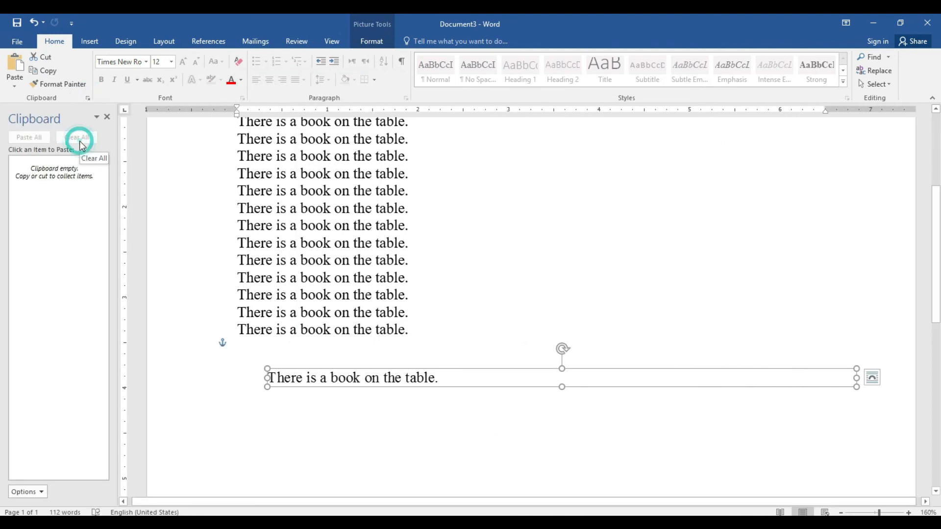
pyautogui.click(108, 117)
pyautogui.click(496, 253)
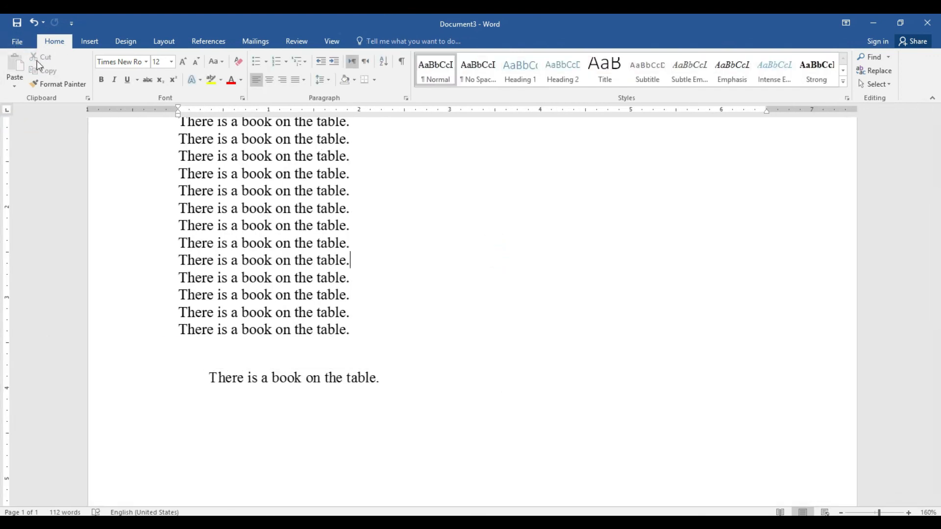
# Step: Cut all the sentence lines from the page and delete the remaining sentence picture
pyautogui.moveTo(361, 334)
pyautogui.mouseDown()
pyautogui.moveTo(210, 247)
pyautogui.moveTo(181, 112)
pyautogui.moveTo(162, 178)
pyautogui.mouseUp()
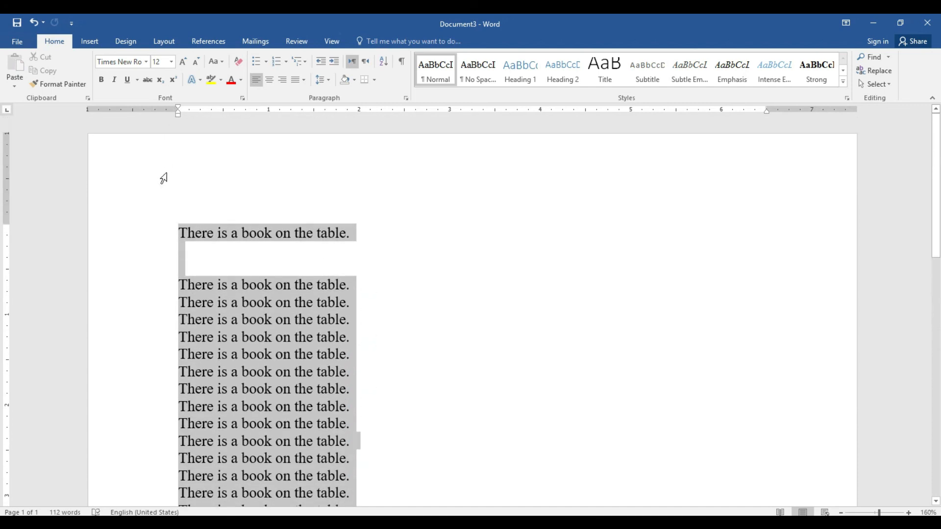
pyautogui.click(49, 60)
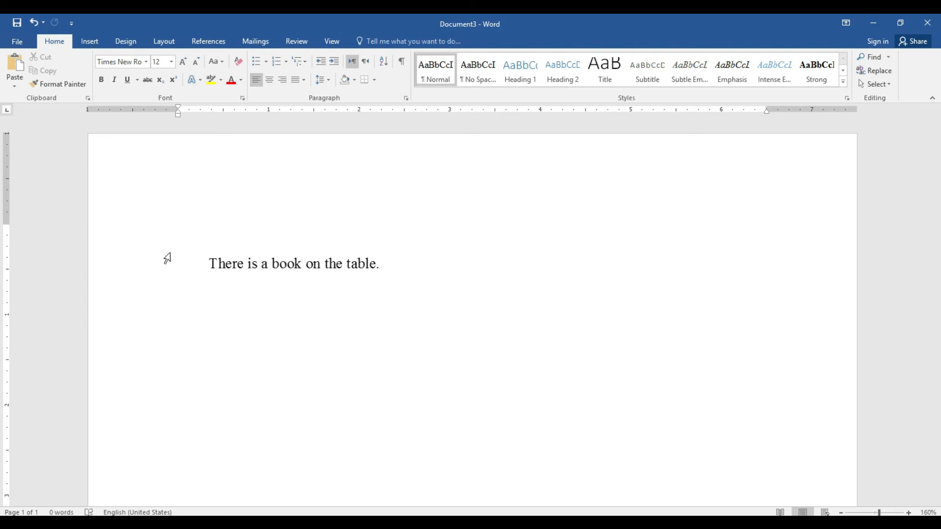
pyautogui.click(202, 263)
pyautogui.click(371, 263)
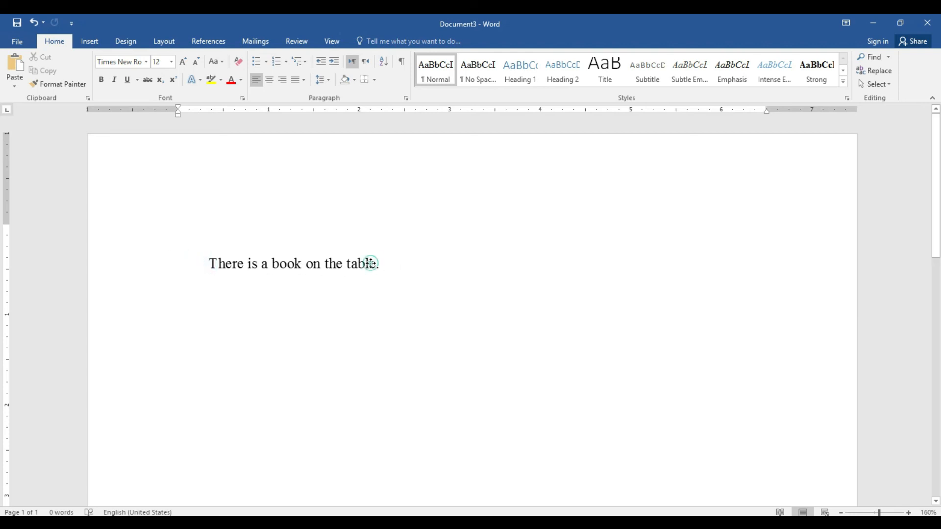
pyautogui.press('Delete')
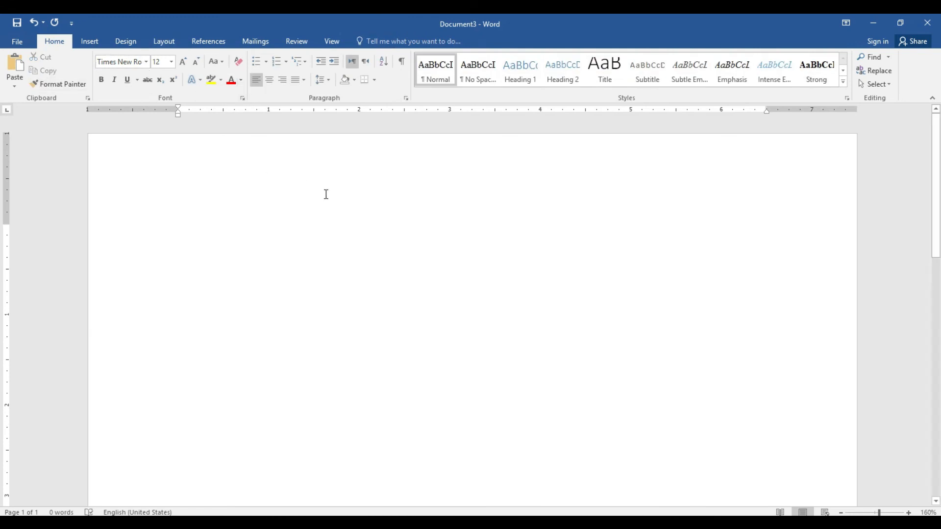
# Step: Write the sentence "There is a book on the table." on the first line of the empty page
pyautogui.write('Ther')
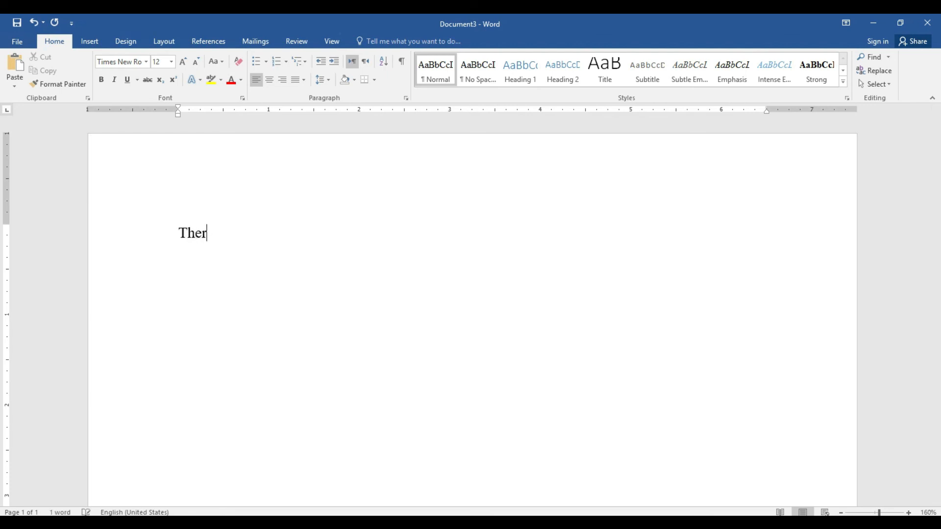
pyautogui.write('e is a ')
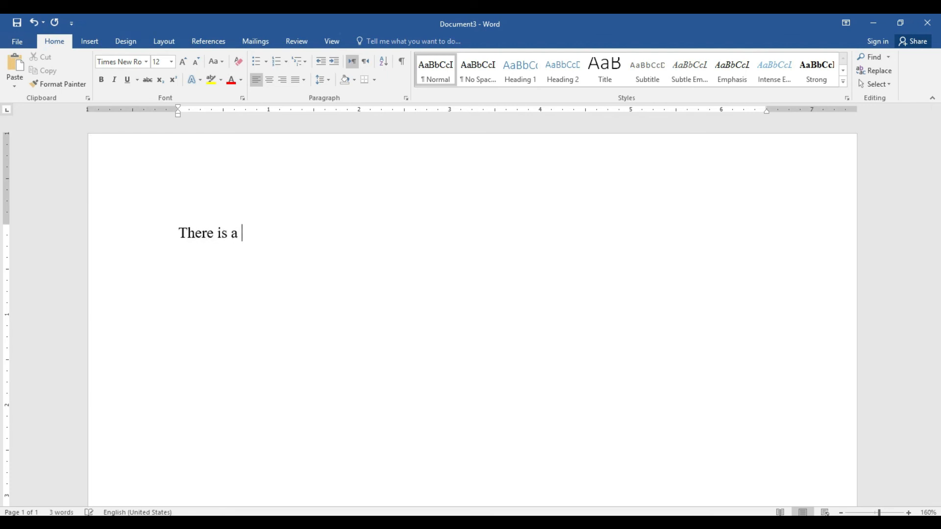
pyautogui.write('book on the table.')
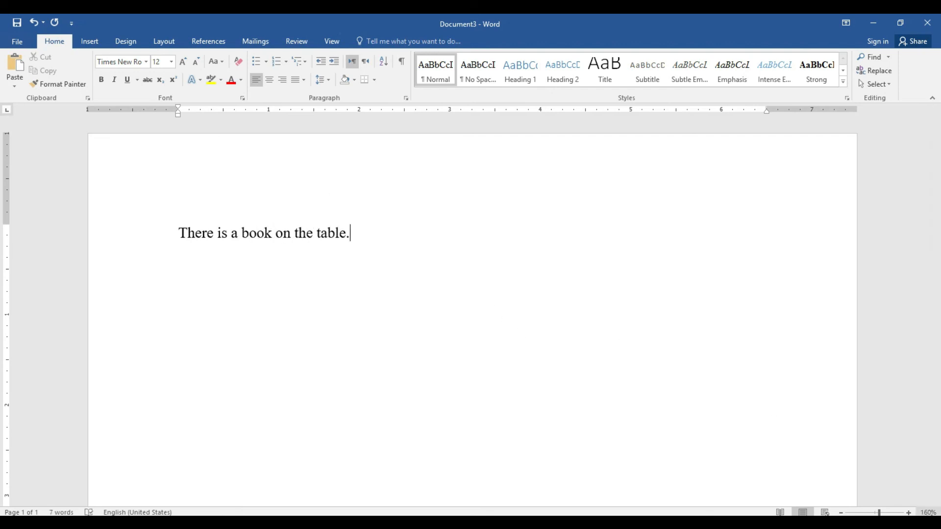
pyautogui.click(931, 523)
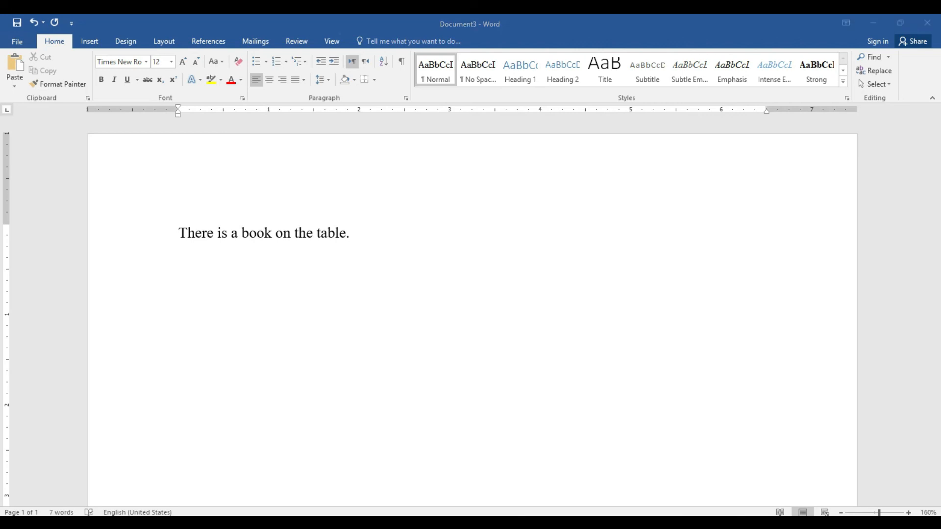
pyautogui.click(812, 524)
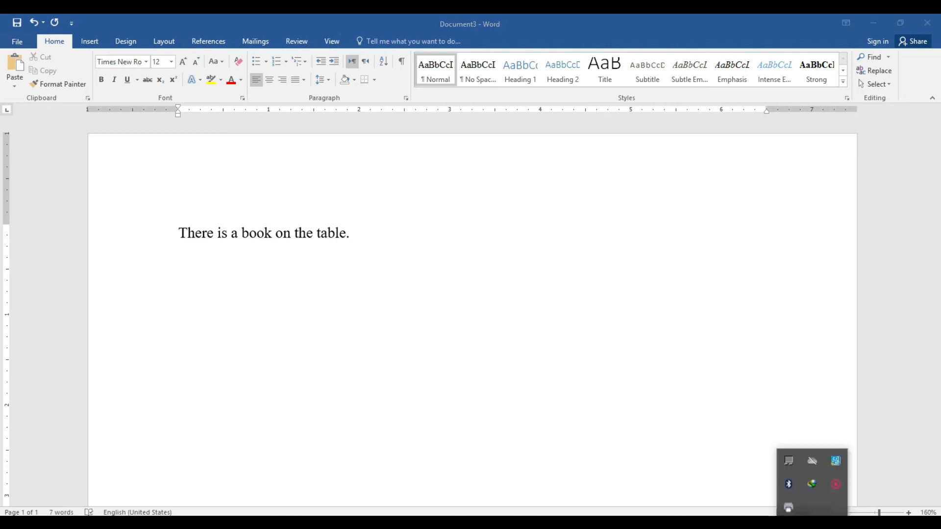
pyautogui.click(840, 481)
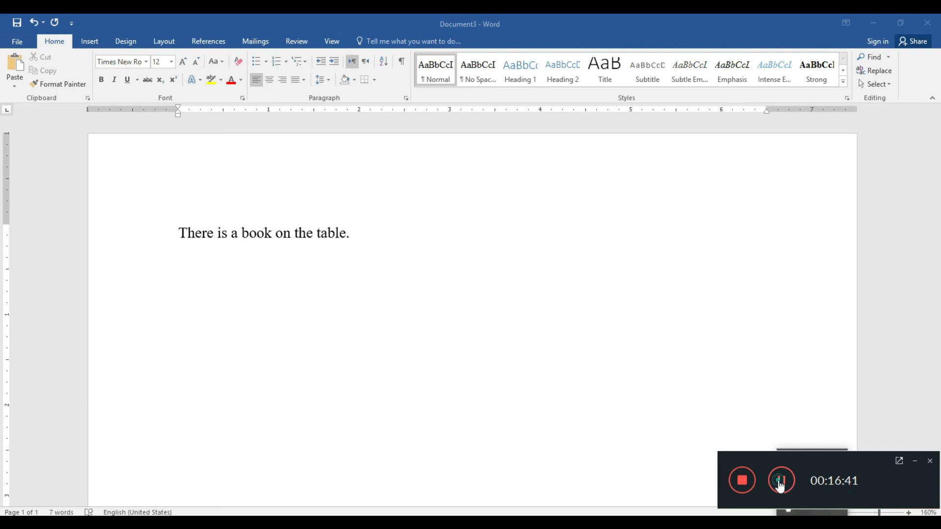
pyautogui.click(914, 461)
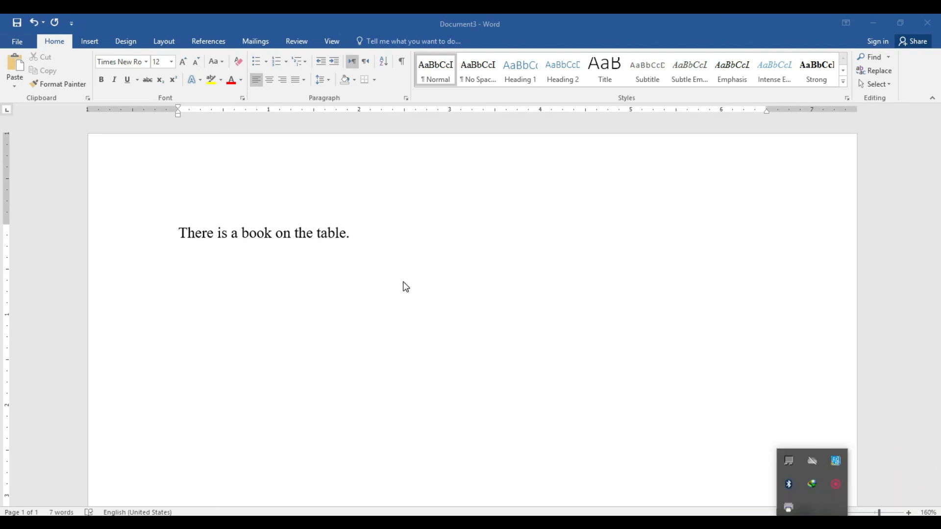
# Step: Select the whole sentence and set its font size to 20
pyautogui.click(351, 233)
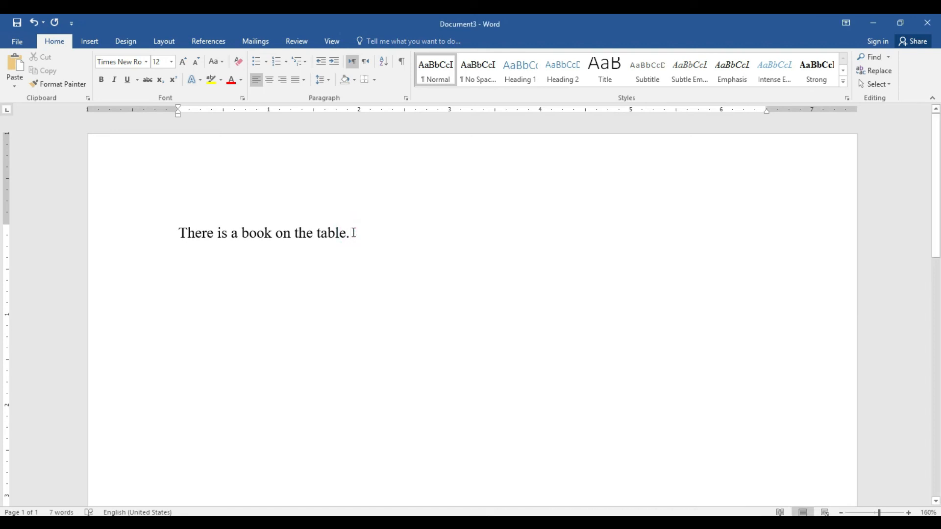
pyautogui.moveTo(352, 232); pyautogui.dragTo(180, 239)
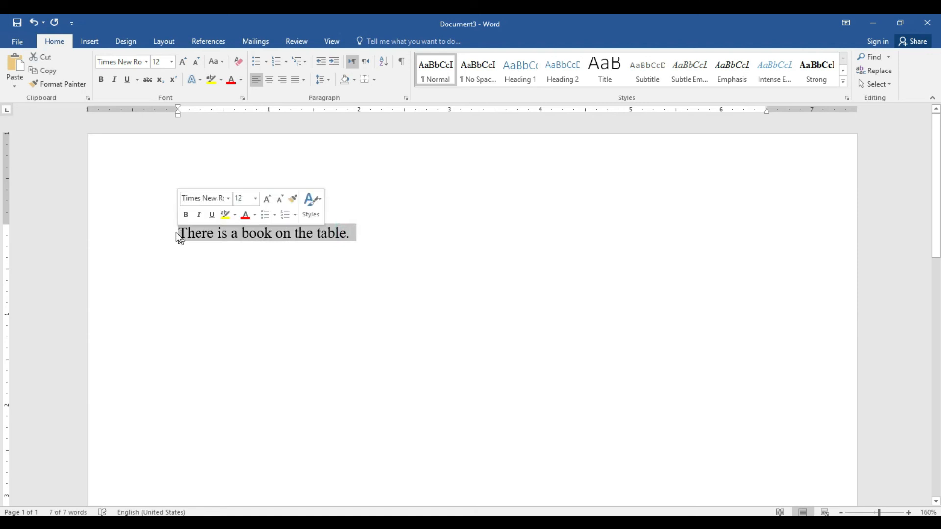
pyautogui.click(172, 62)
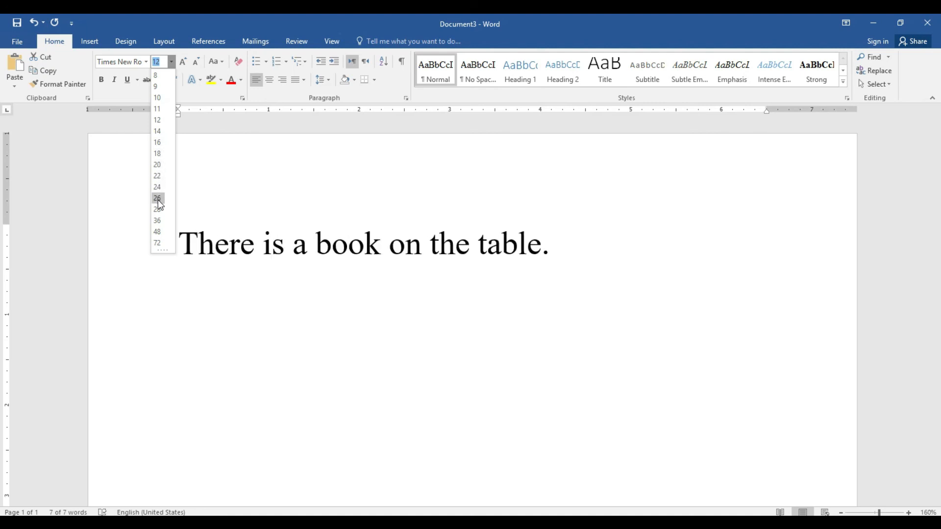
pyautogui.click(163, 165)
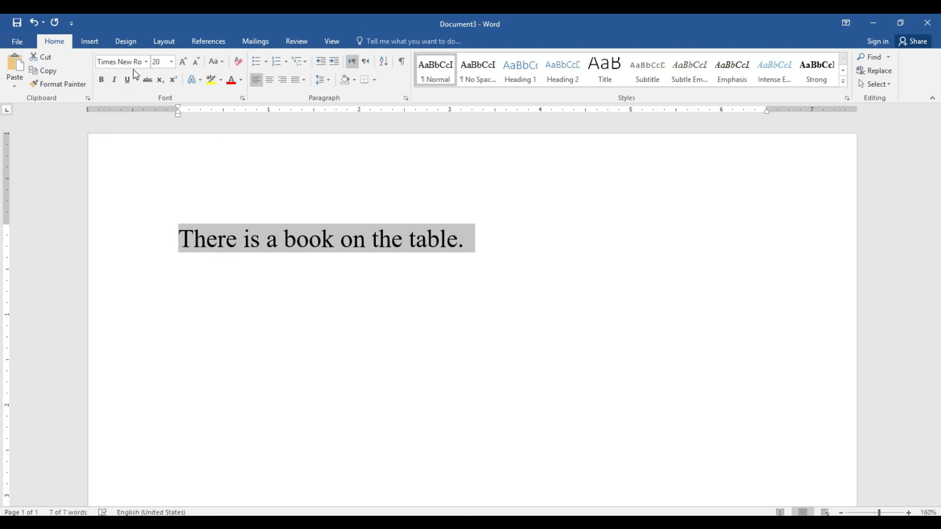
# Step: Try the Adobe Fan Heiti Std B font on the sentence, and set it back to Times New Roman
pyautogui.click(147, 62)
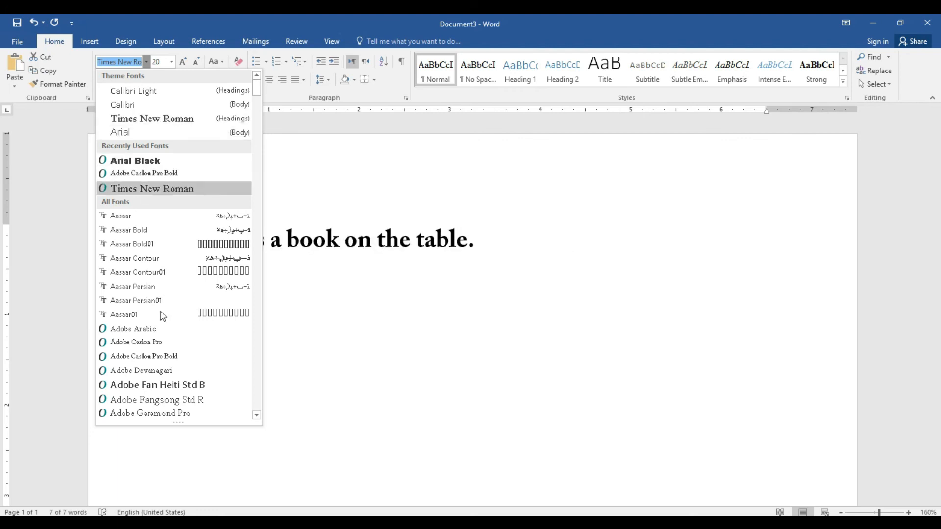
pyautogui.click(177, 389)
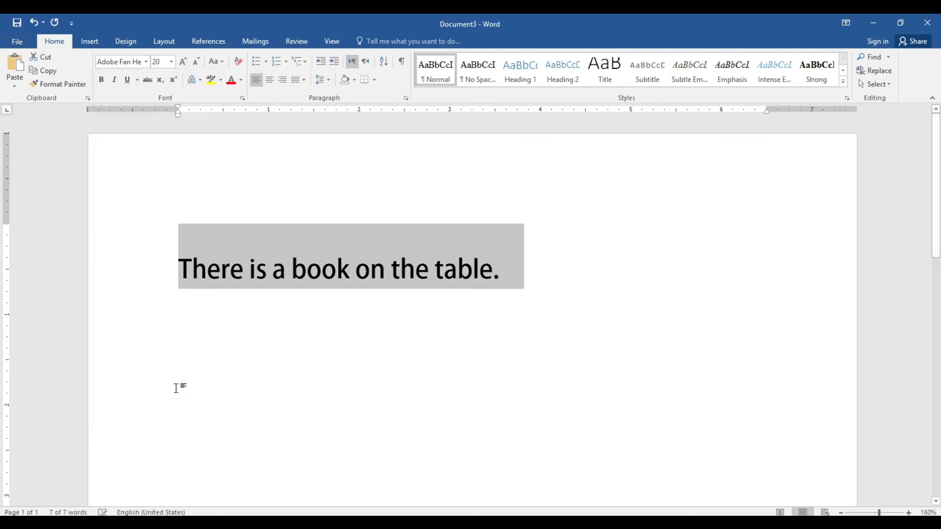
pyautogui.click(326, 78)
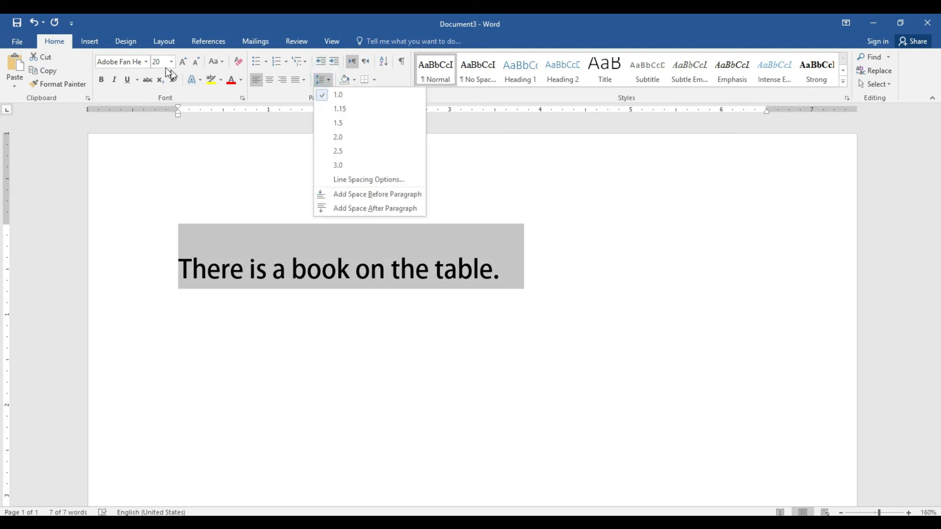
pyautogui.click(146, 62)
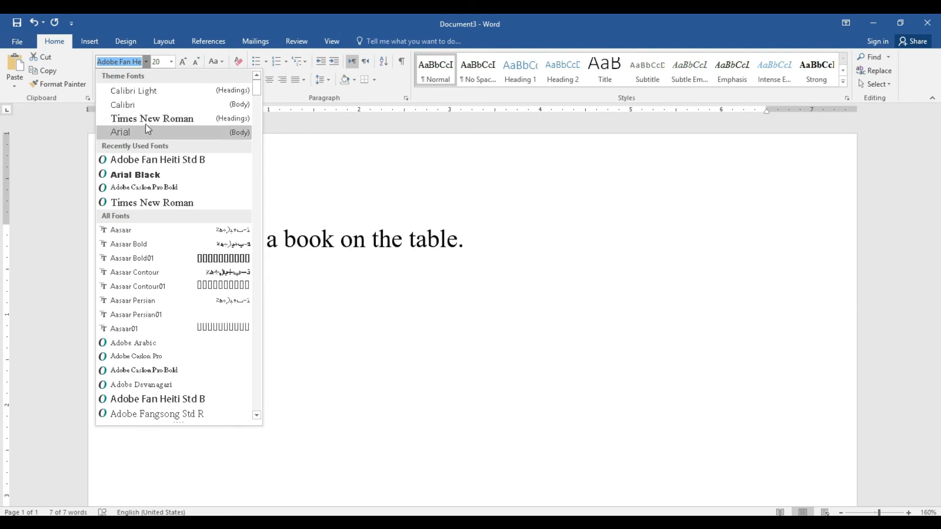
pyautogui.click(146, 119)
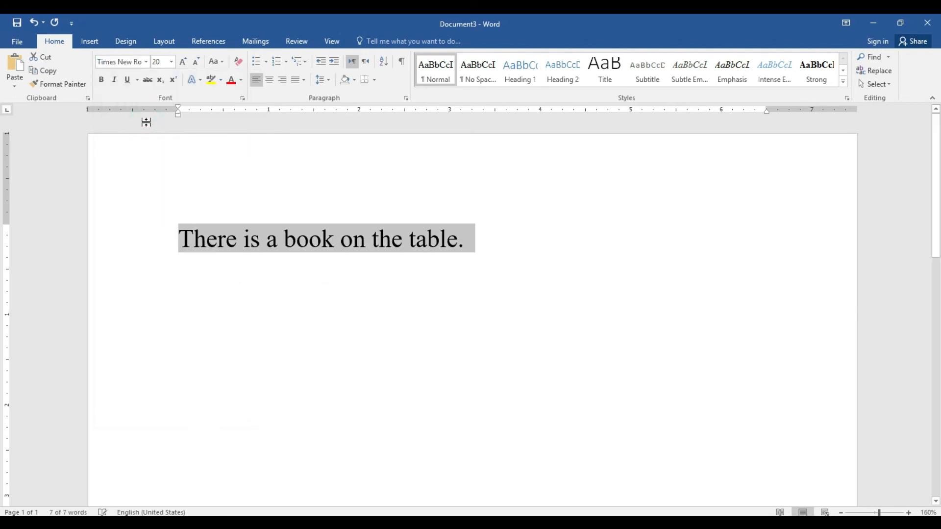
# Step: Toggle bold on and off for the selected sentence, leaving it bold
pyautogui.click(101, 82)
pyautogui.click(101, 82)
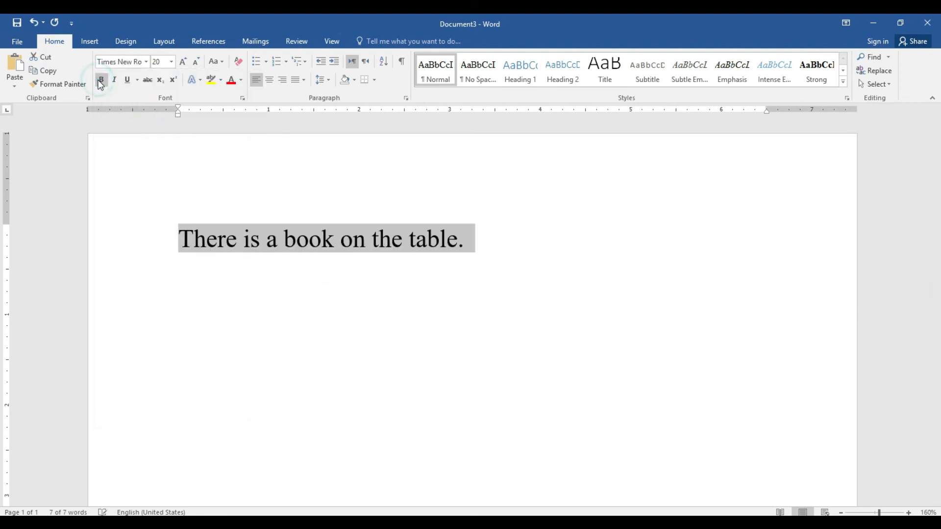
pyautogui.click(100, 81)
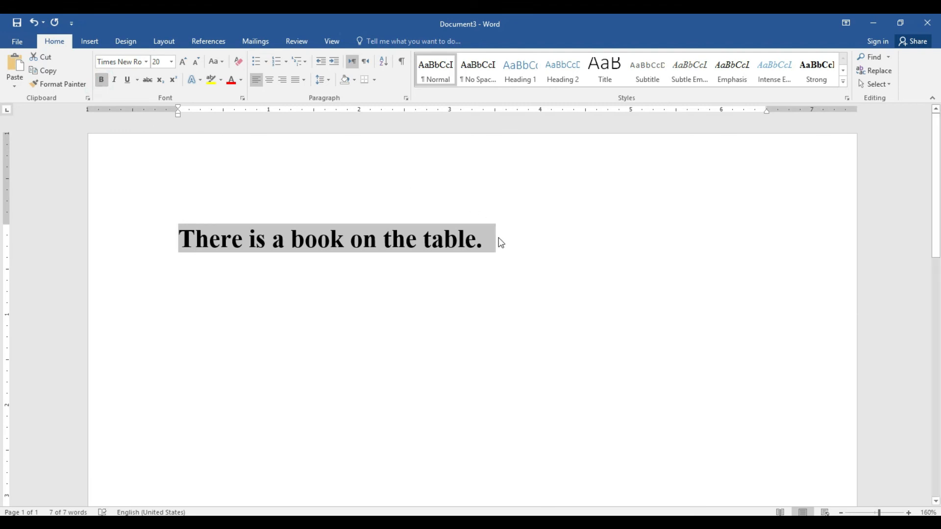
# Step: Copy the bold sentence and paste it two lines below the original, leaving a blank line between them
pyautogui.click(52, 70)
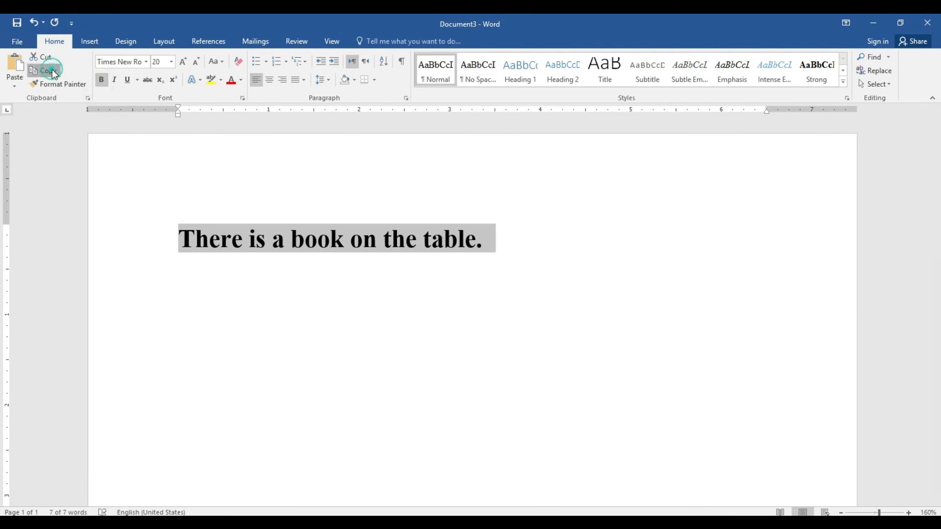
pyautogui.click(490, 249)
pyautogui.press('Return')
pyautogui.press('Return')
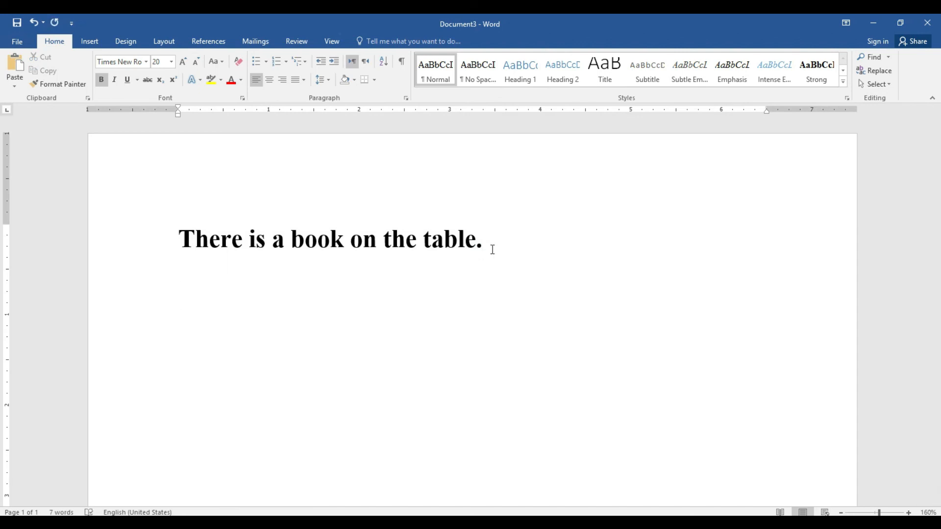
pyautogui.hotkey('ctrl', 'v')
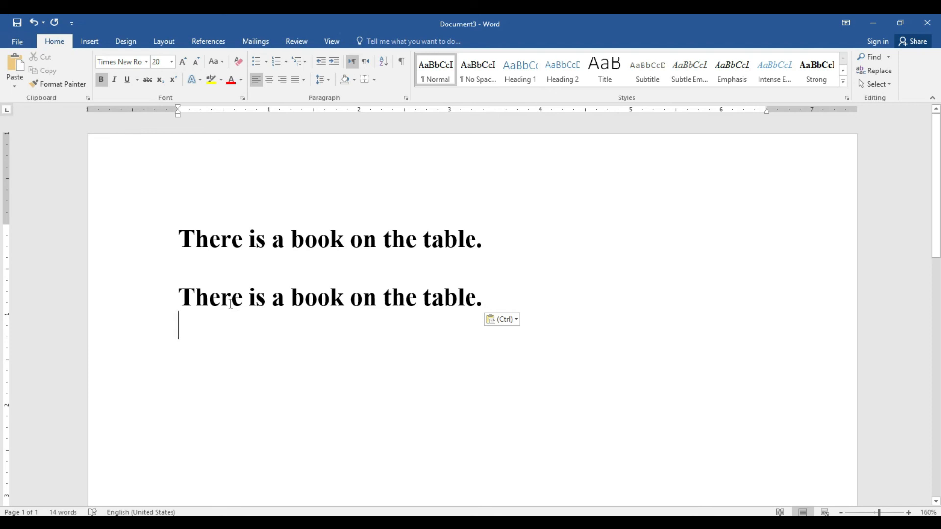
# Step: Set the font of the second sentence to Calibri
pyautogui.moveTo(178, 296); pyautogui.dragTo(487, 300)
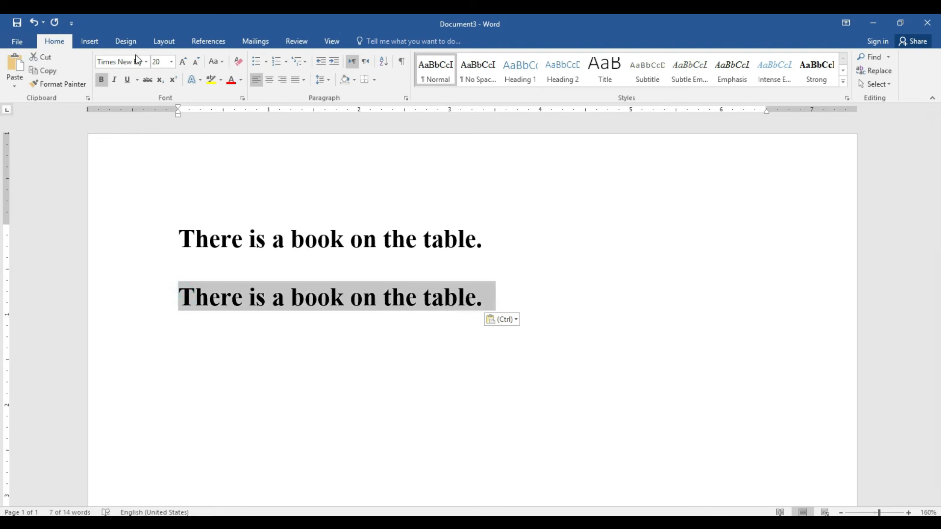
pyautogui.click(146, 61)
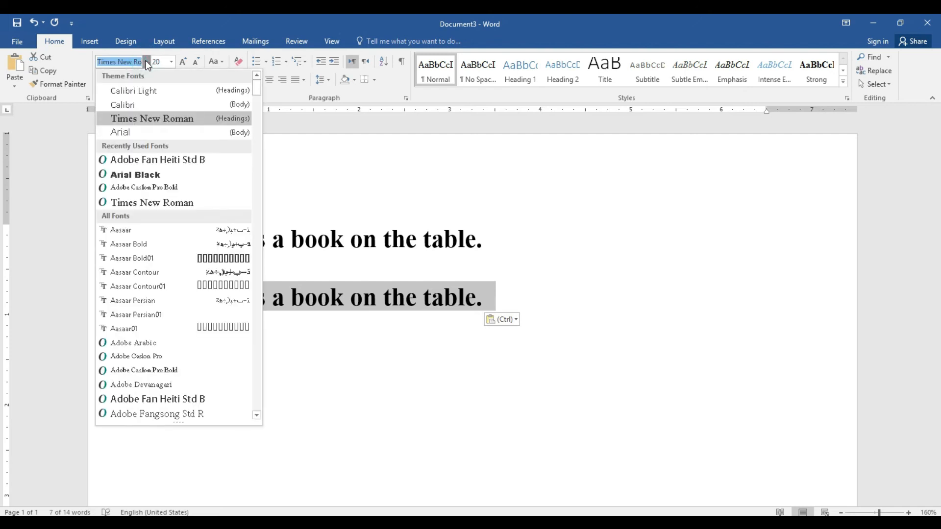
pyautogui.click(143, 105)
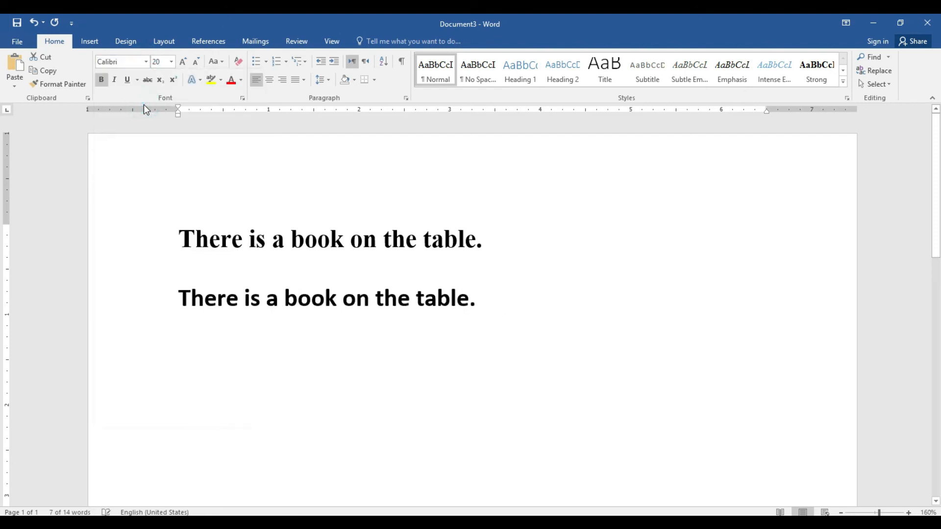
# Step: Paste a third copy of the sentence below the second one, leaving a blank line between them
pyautogui.click(484, 294)
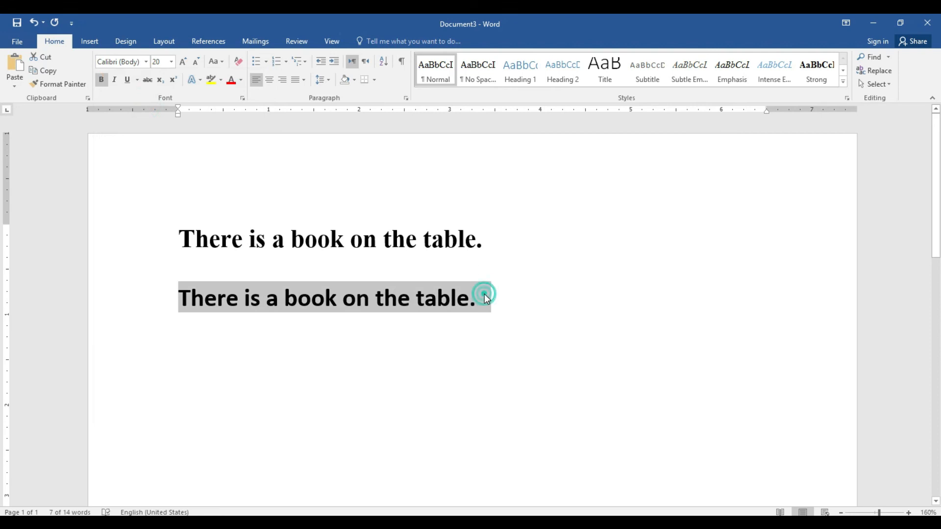
pyautogui.press('Return')
pyautogui.hotkey('ctrl', 'v')
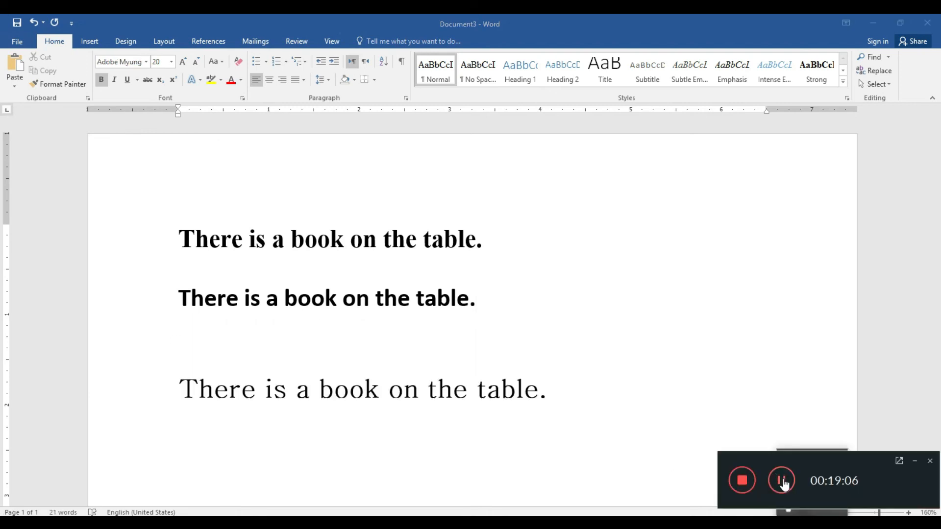
pyautogui.click(913, 460)
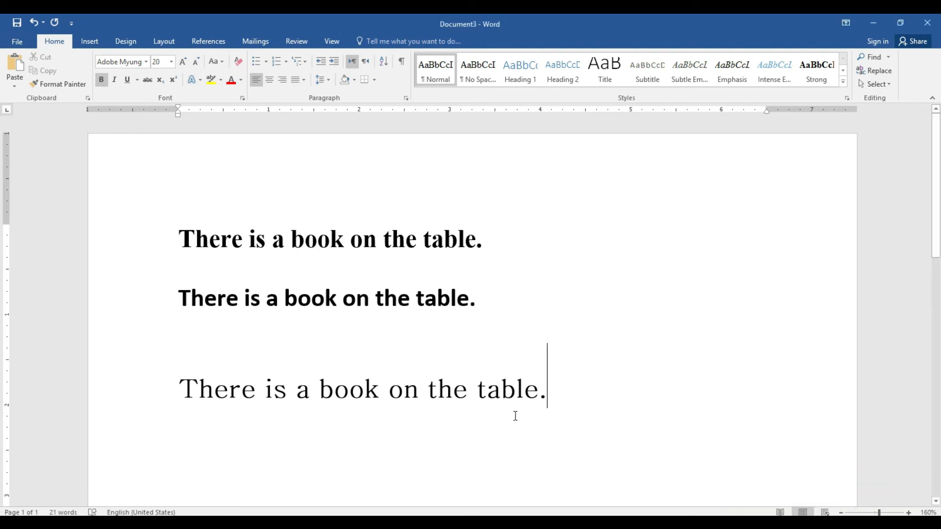
# Step: Set the font of the third sentence to Algerian
pyautogui.moveTo(553, 391); pyautogui.dragTo(206, 375)
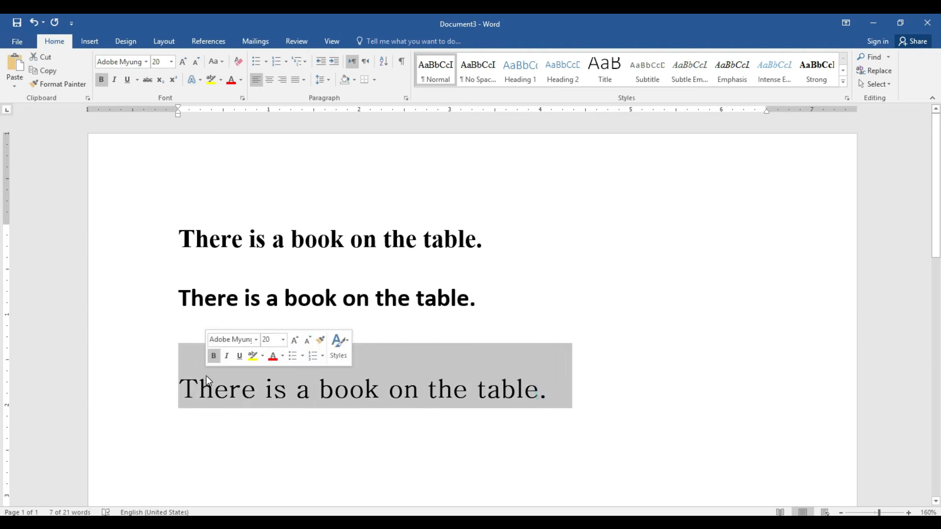
pyautogui.click(146, 62)
pyautogui.moveTo(258, 89); pyautogui.dragTo(260, 113)
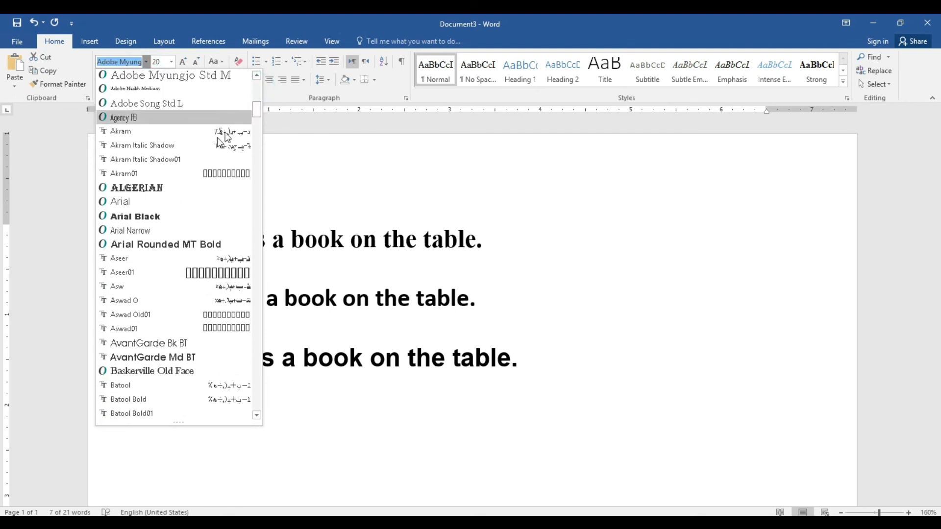
pyautogui.click(185, 187)
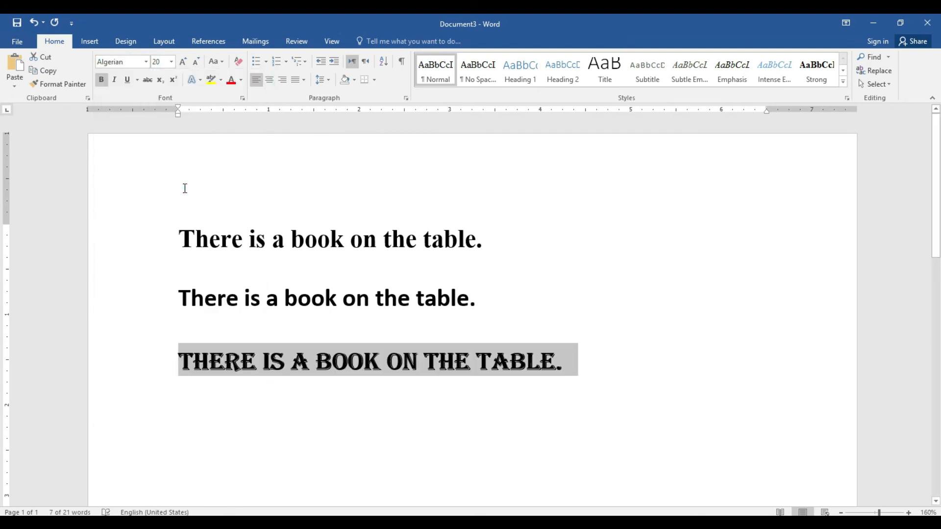
pyautogui.click(567, 366)
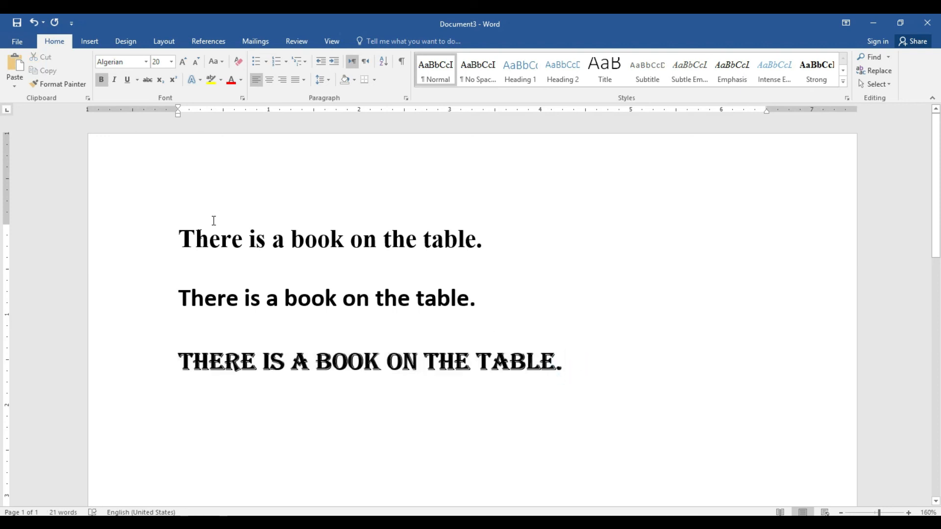
# Step: Set the first sentence's font to Adobe Caslon Pro Bold at size 18
pyautogui.moveTo(178, 239); pyautogui.dragTo(485, 249)
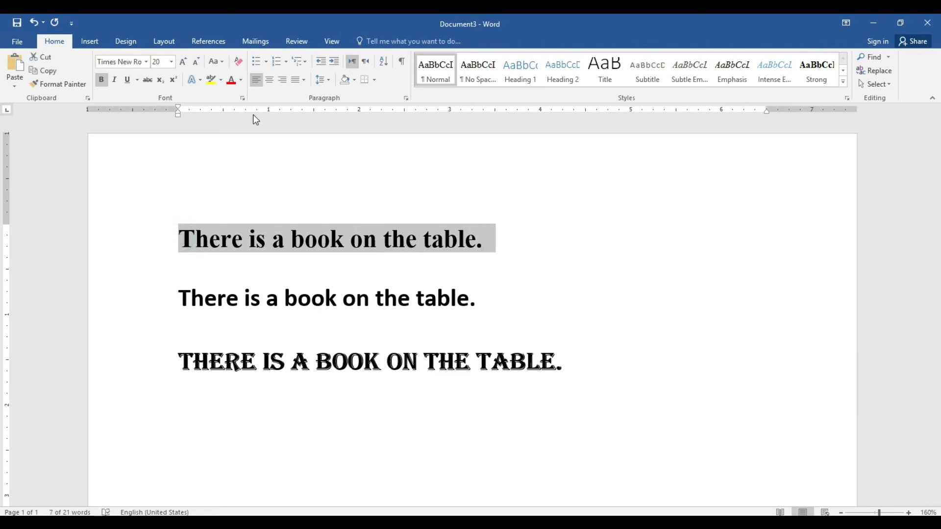
pyautogui.click(146, 61)
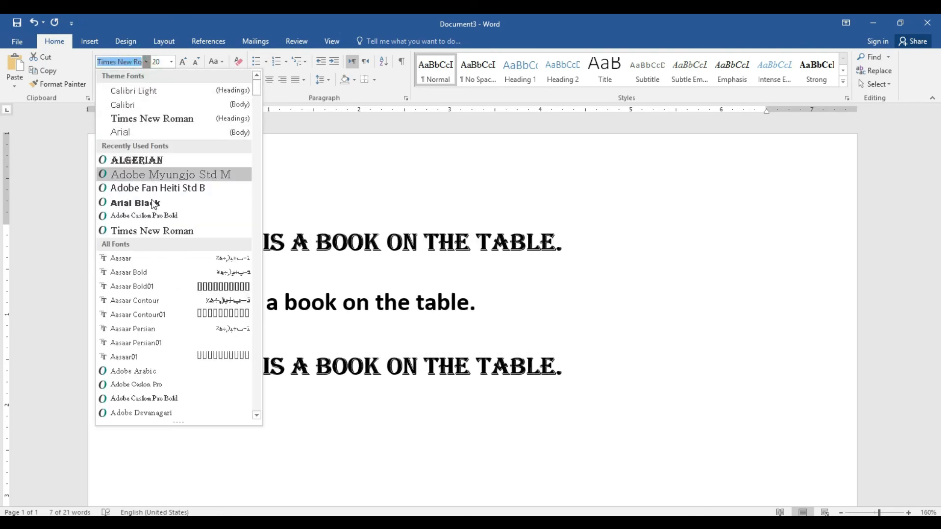
pyautogui.click(155, 219)
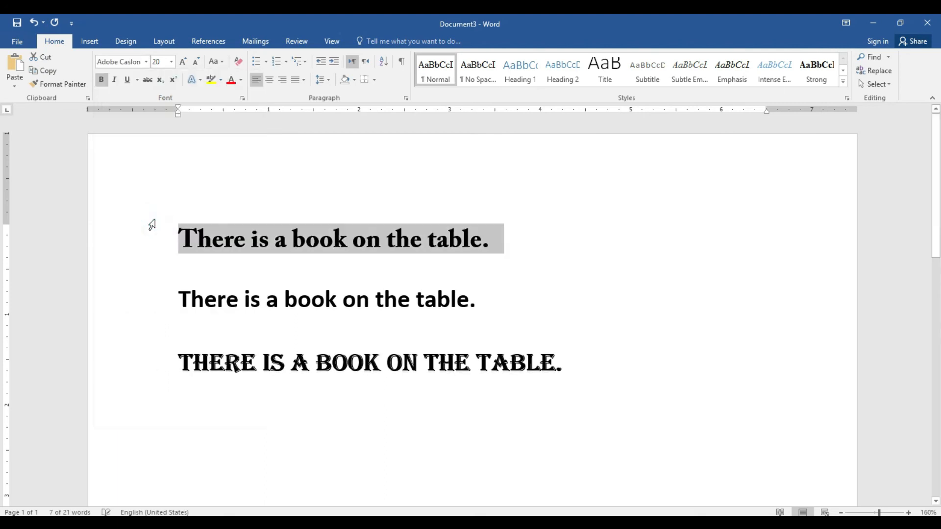
pyautogui.click(172, 62)
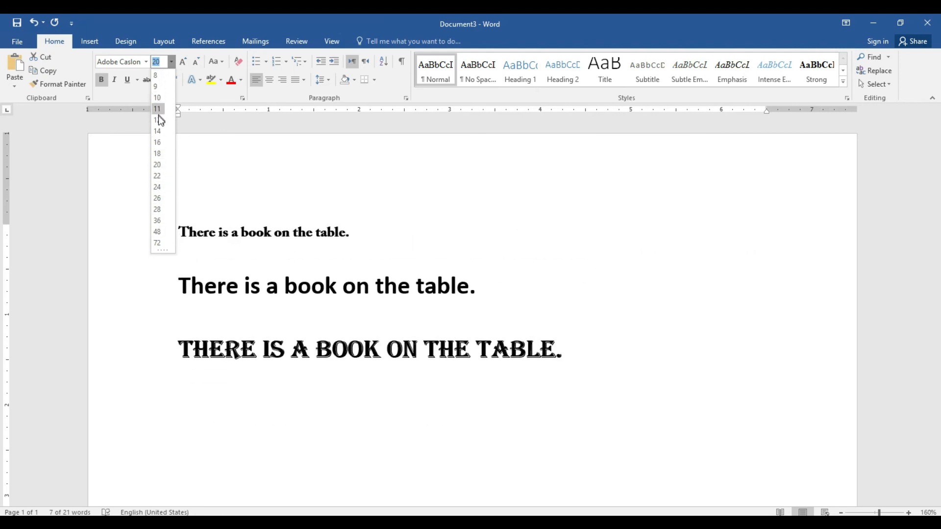
pyautogui.click(158, 154)
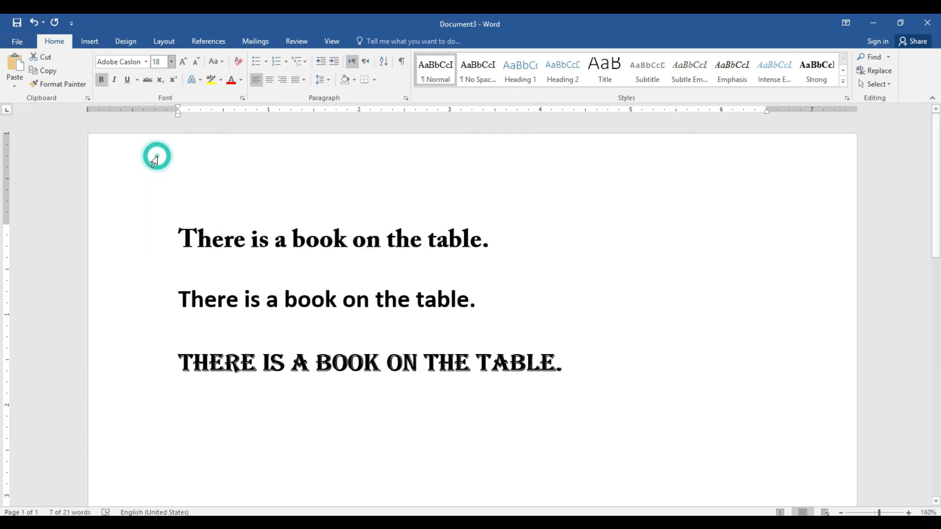
# Step: Grow the first sentence's font size by five increments, and shrink it by two to reach 24
pyautogui.click(181, 62)
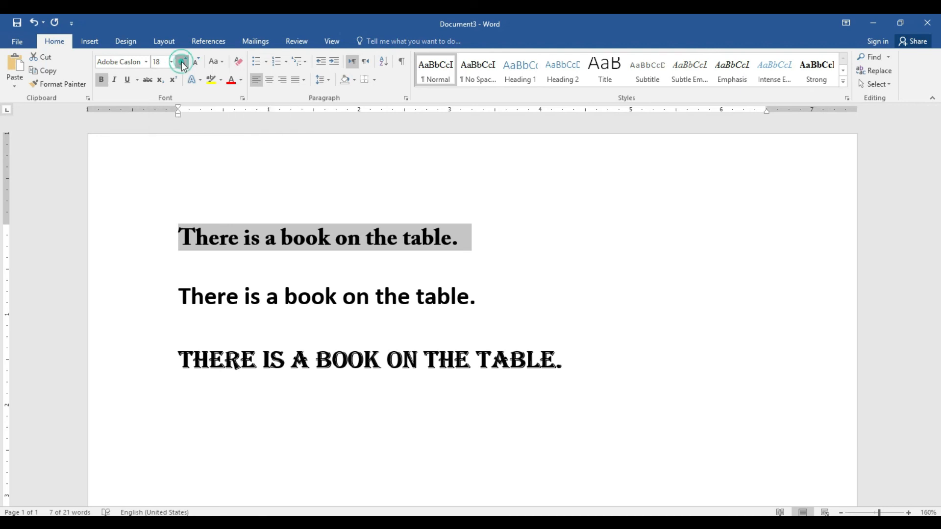
pyautogui.click(181, 62)
pyautogui.click(182, 62)
pyautogui.click(181, 63)
pyautogui.click(182, 62)
pyautogui.click(195, 61)
pyautogui.click(195, 61)
# Step: Try Sentence case, lowercase and UPPERCASE in turn on the first sentence
pyautogui.click(222, 63)
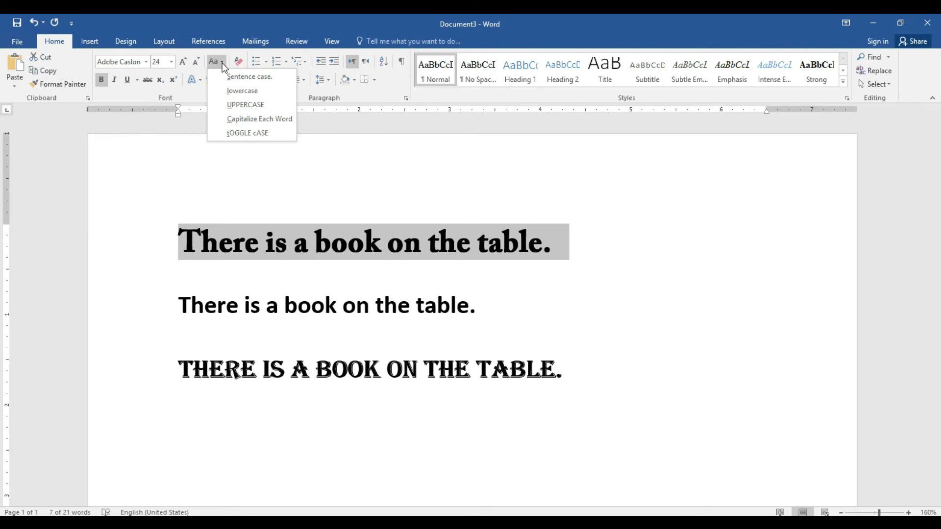
pyautogui.click(242, 76)
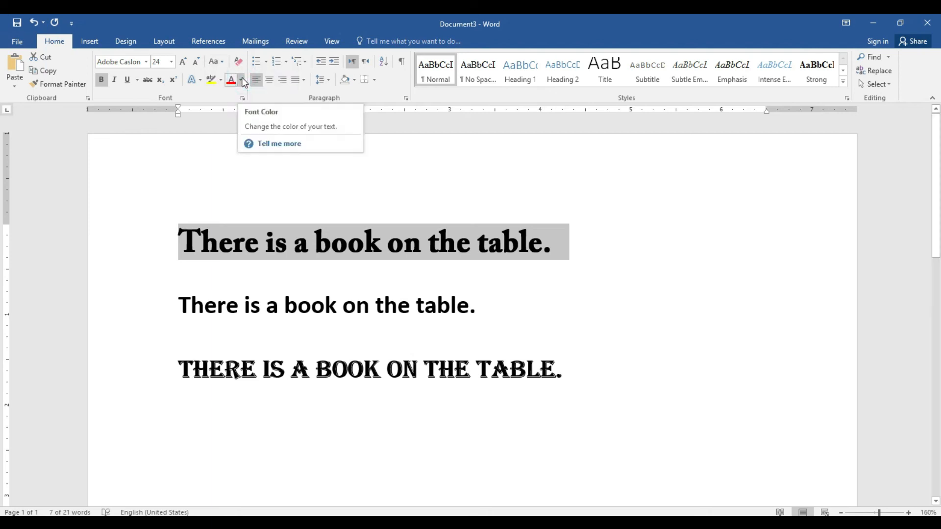
pyautogui.click(216, 61)
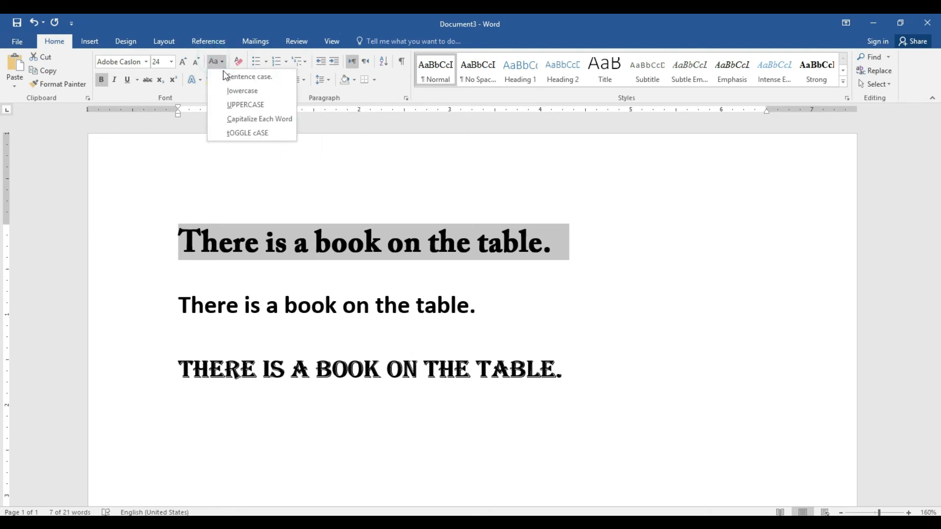
pyautogui.click(248, 93)
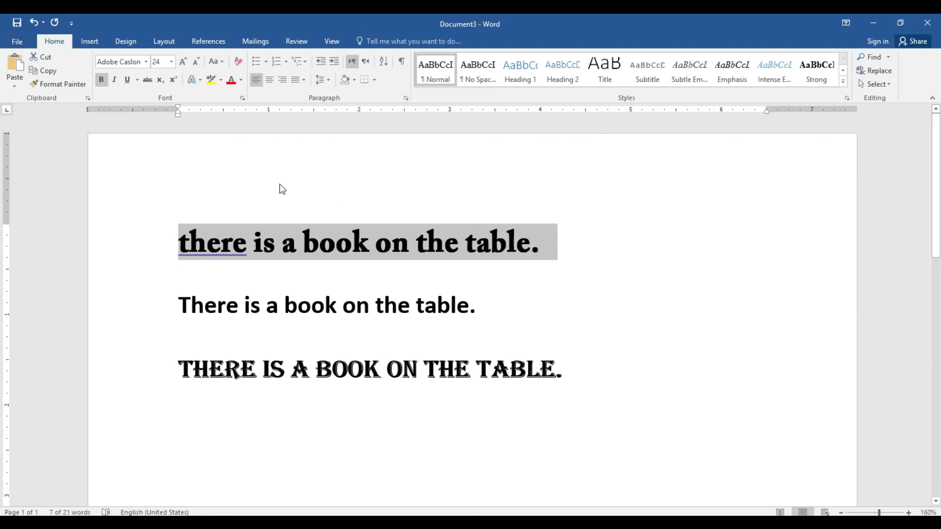
pyautogui.click(214, 61)
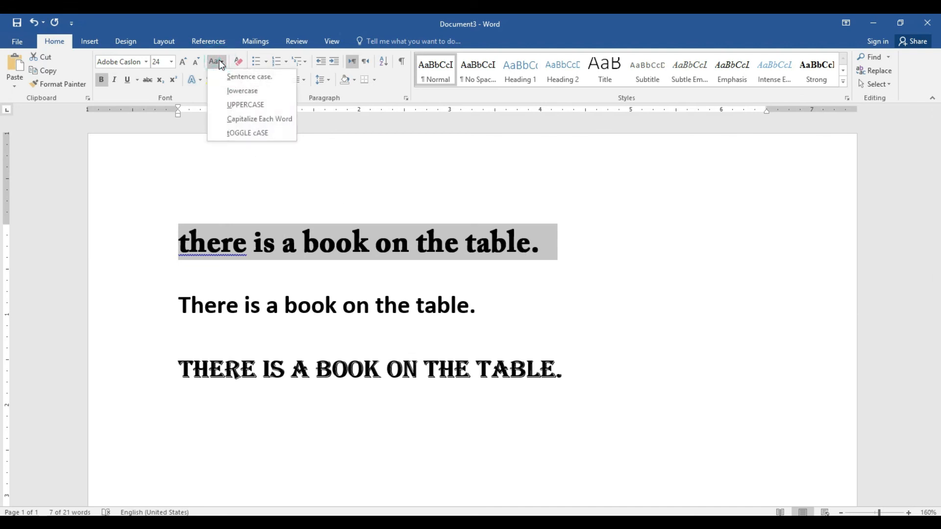
pyautogui.click(234, 105)
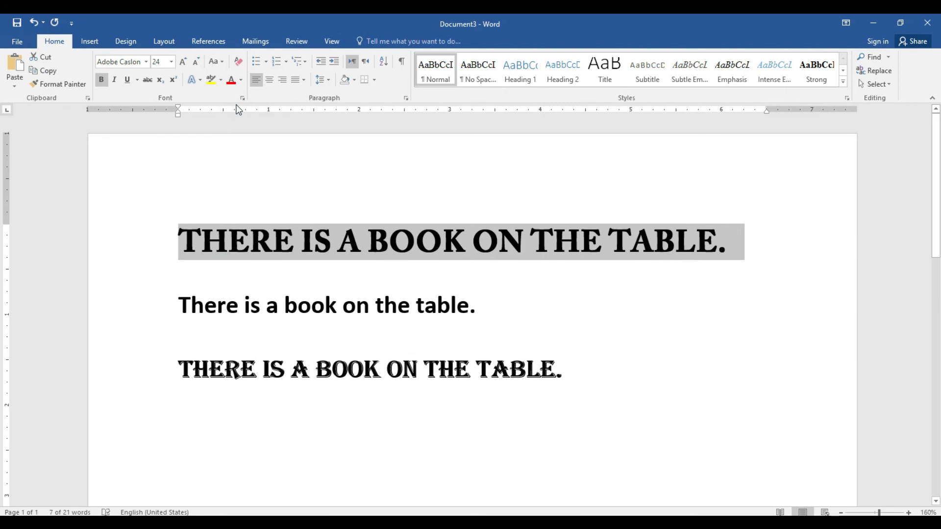
# Step: Try Capitalize Each Word and tOGGLE cASE on the first sentence, and set it back to Sentence case
pyautogui.click(219, 62)
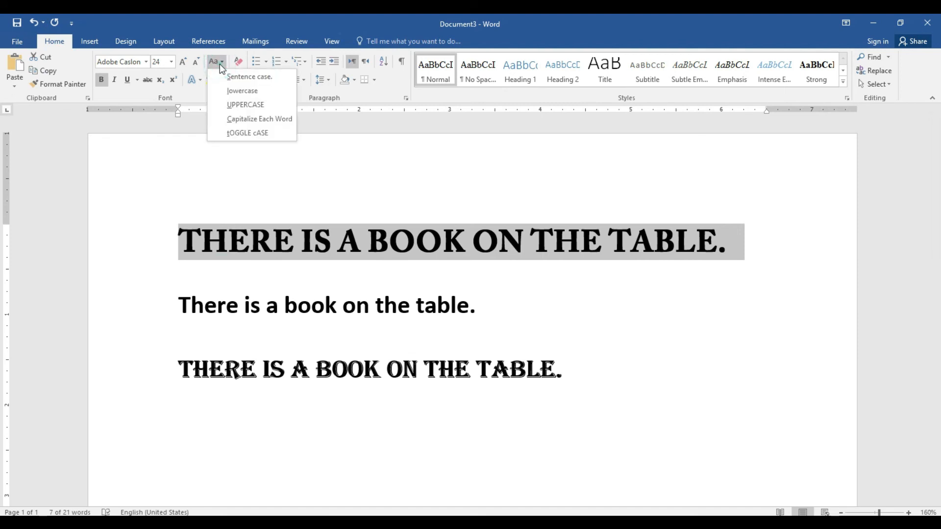
pyautogui.click(247, 122)
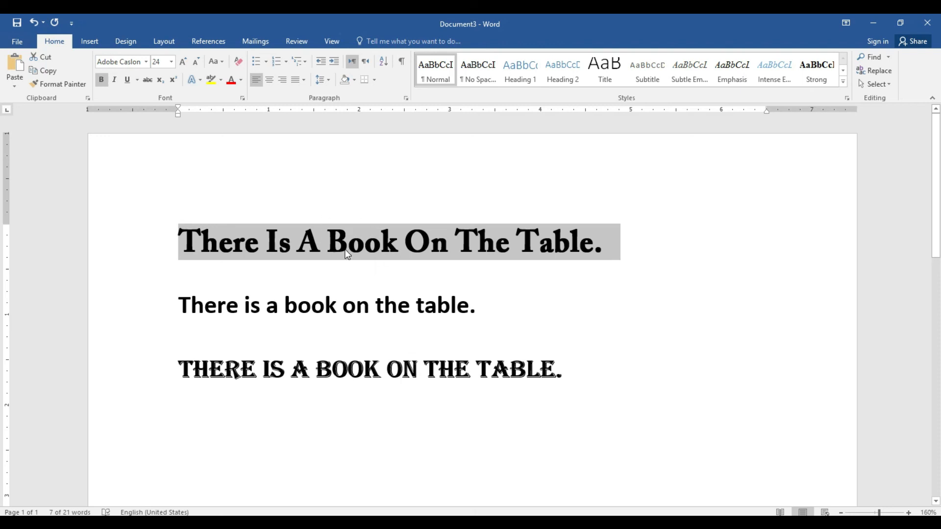
pyautogui.click(222, 62)
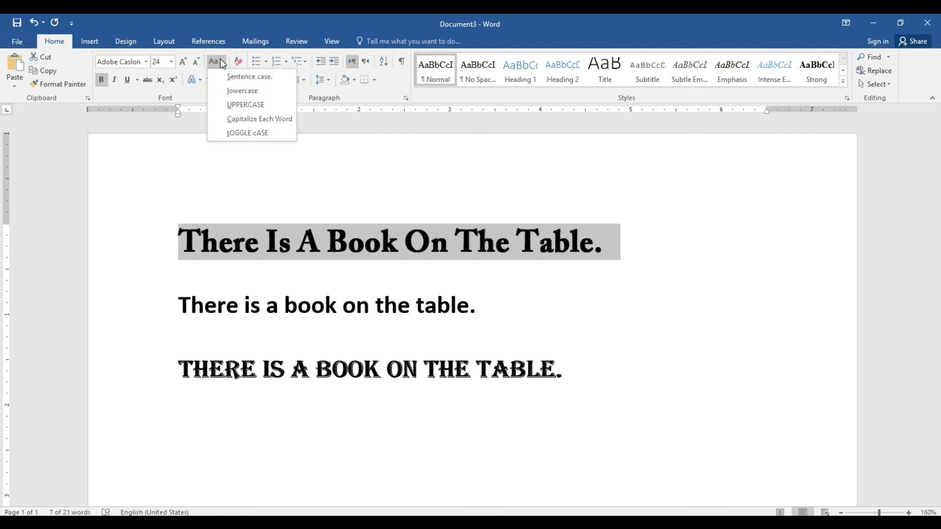
pyautogui.click(253, 137)
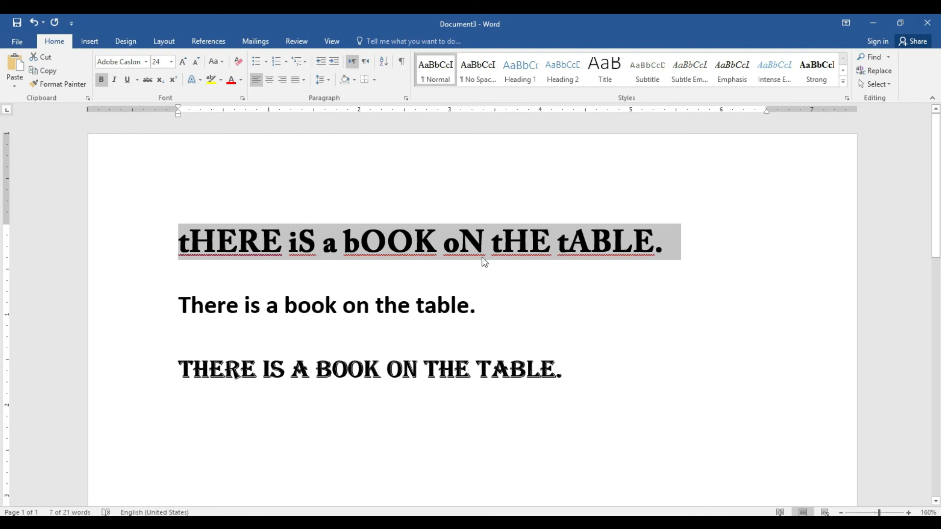
pyautogui.click(219, 62)
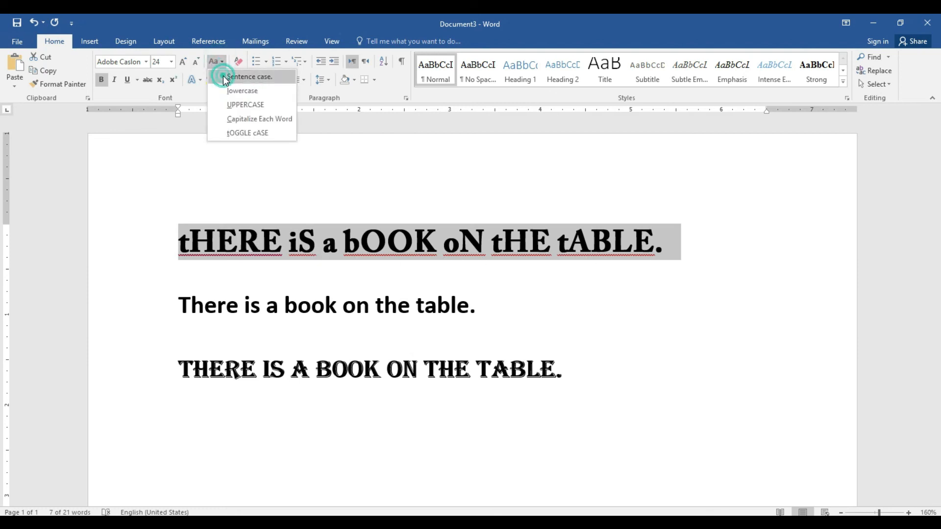
pyautogui.click(224, 78)
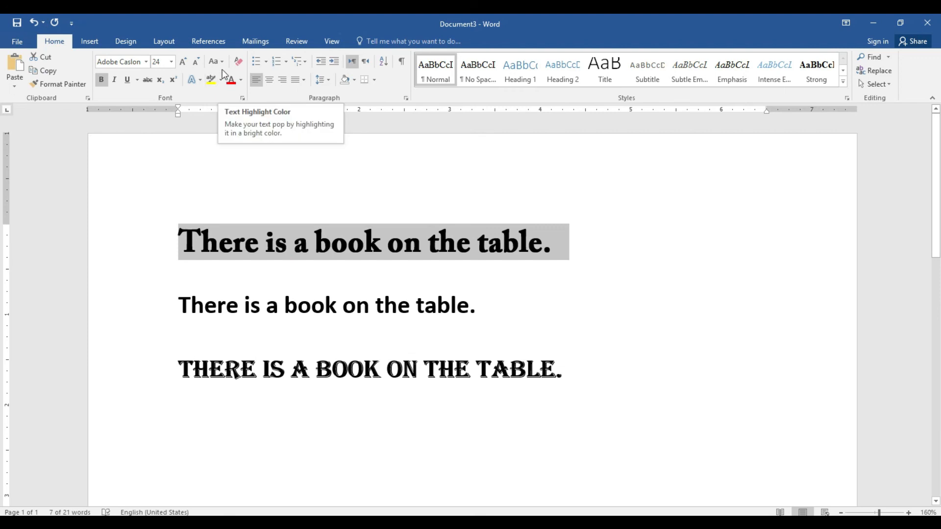
pyautogui.click(220, 63)
pyautogui.click(220, 63)
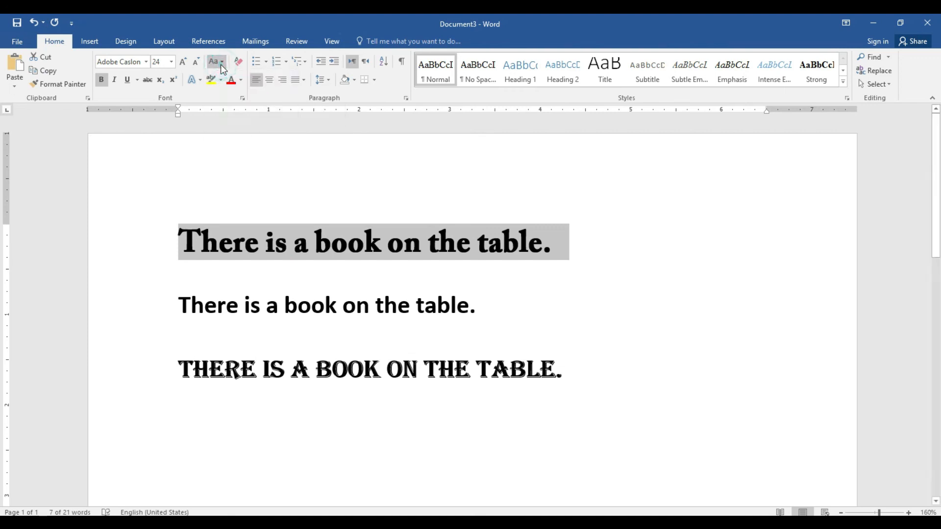
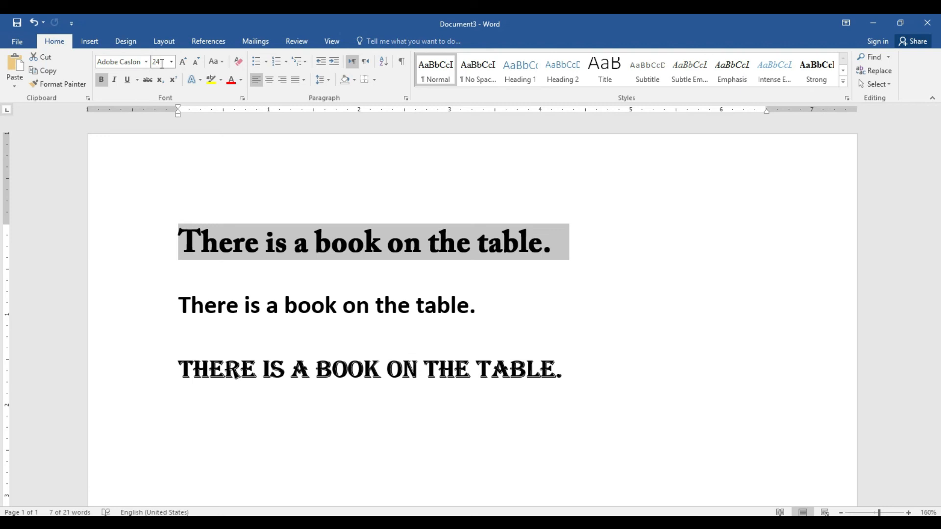
# Step: Format the first sentence as italic and underlined with a dark red font color
pyautogui.click(114, 80)
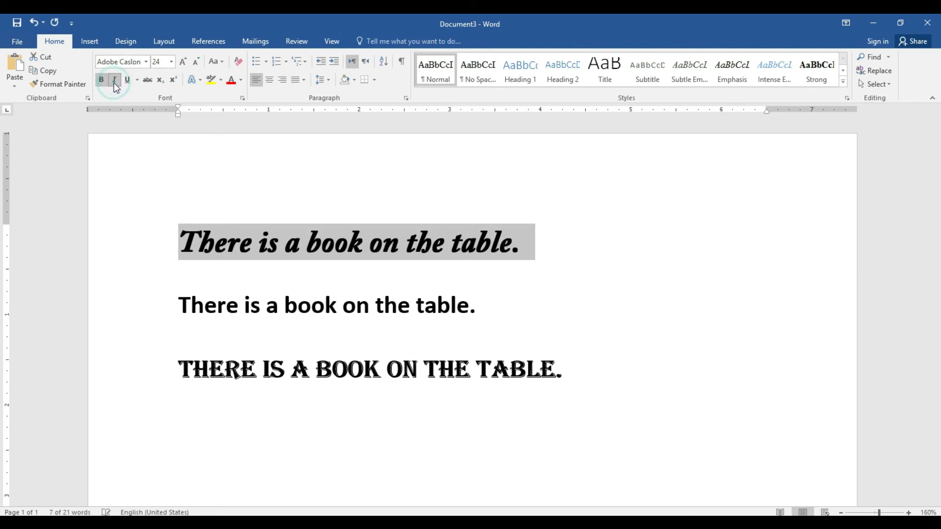
pyautogui.click(127, 81)
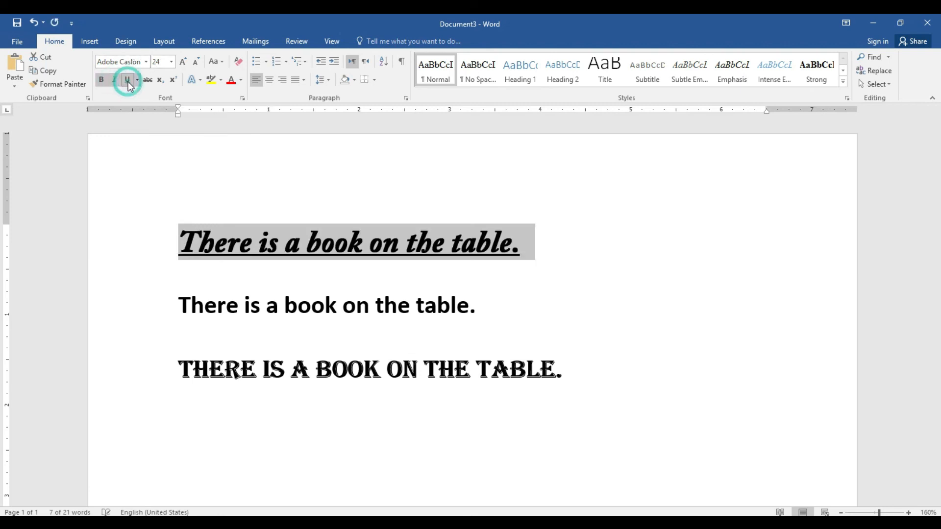
pyautogui.click(241, 81)
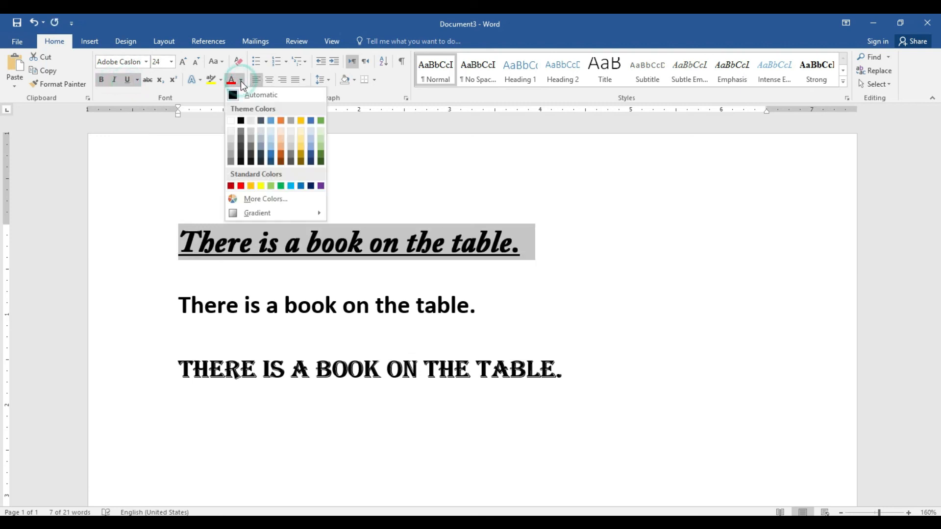
pyautogui.click(241, 186)
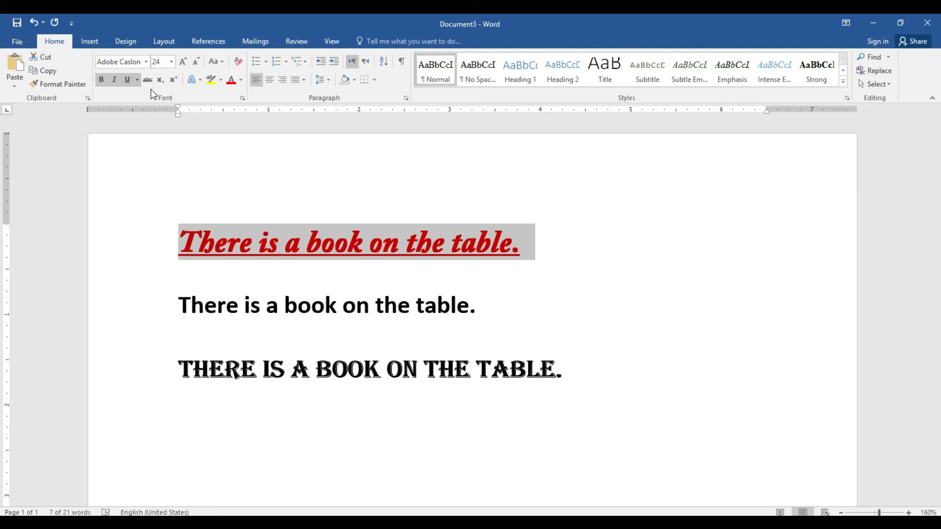
# Step: Clear all formatting from the first sentence, undoing and redoing the removal to compare the results
pyautogui.click(238, 63)
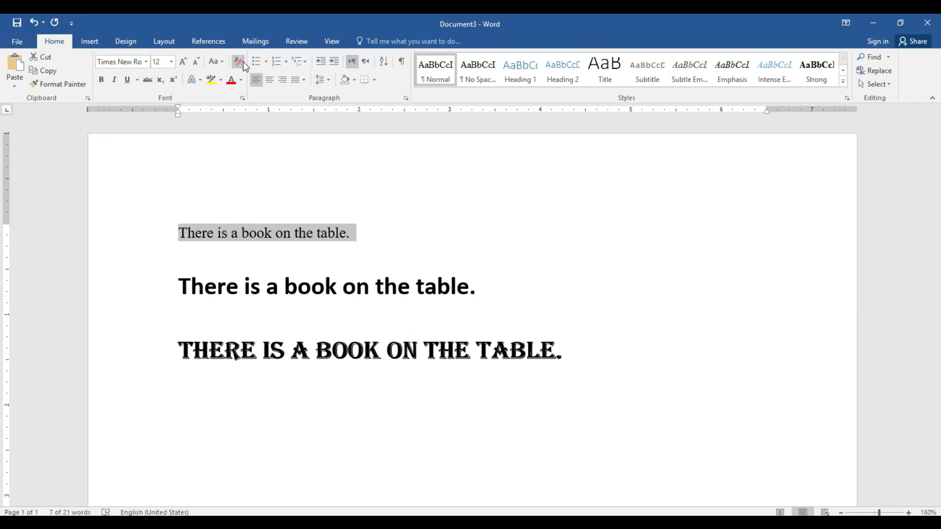
pyautogui.click(243, 61)
pyautogui.click(35, 22)
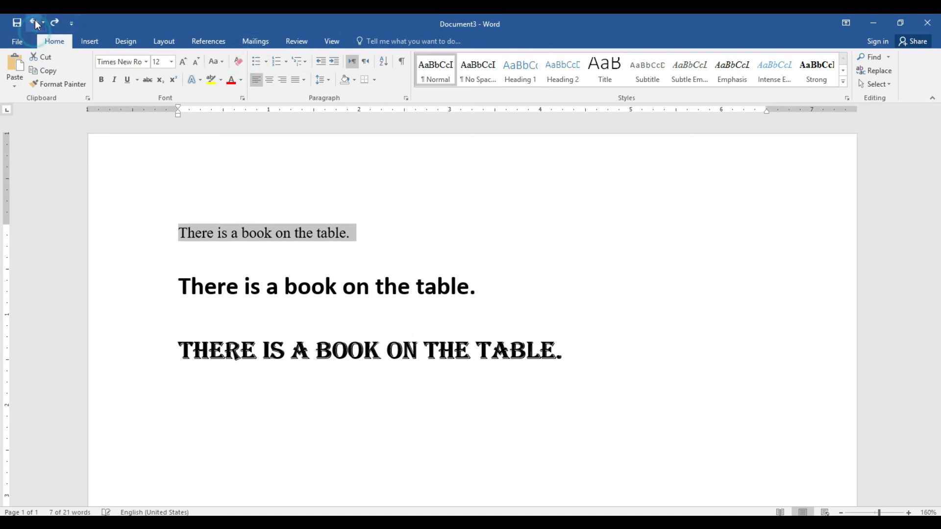
pyautogui.click(34, 22)
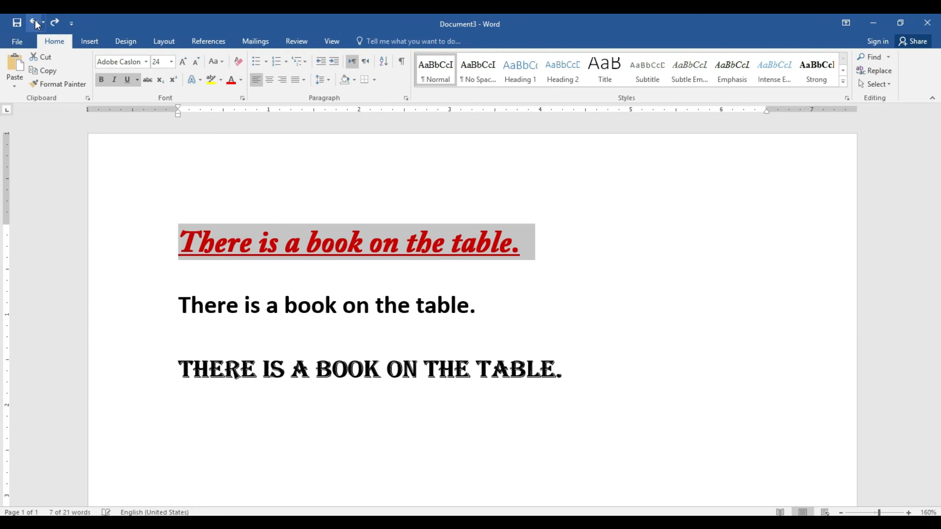
pyautogui.click(35, 22)
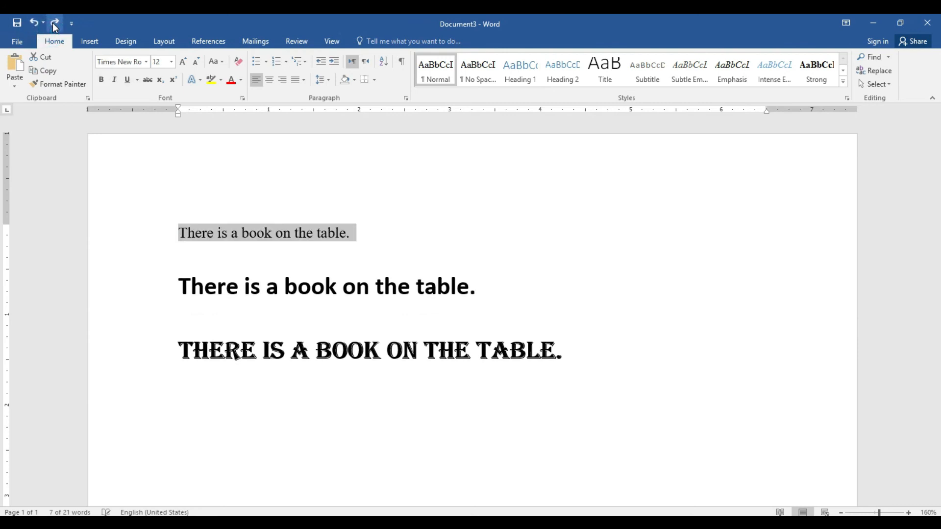
# Step: Undo and repeat the clearing of the first sentence's formatting, and make it bold, italic and underlined
pyautogui.click(34, 27)
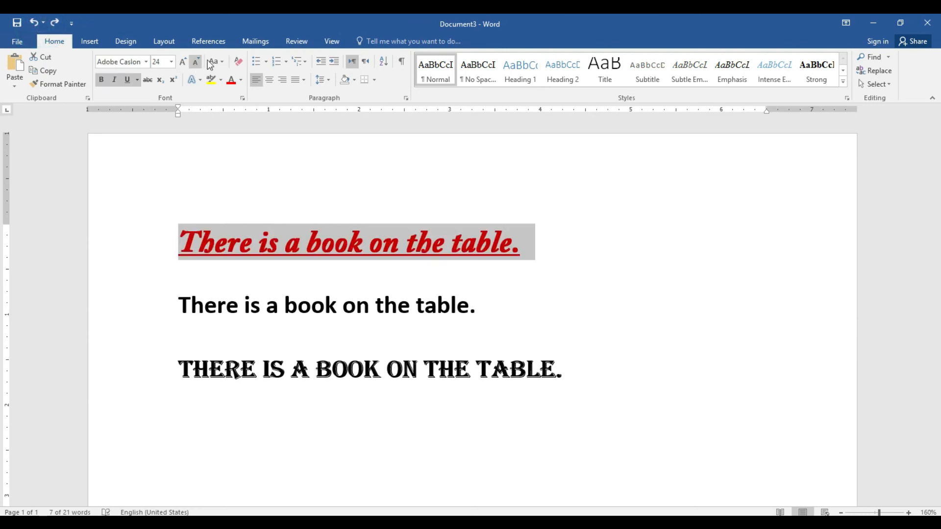
pyautogui.click(243, 65)
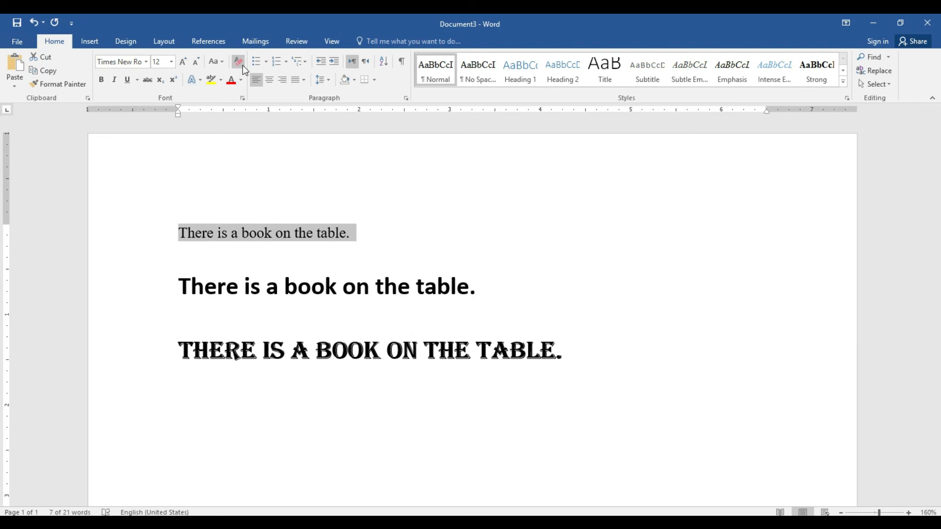
pyautogui.click(102, 81)
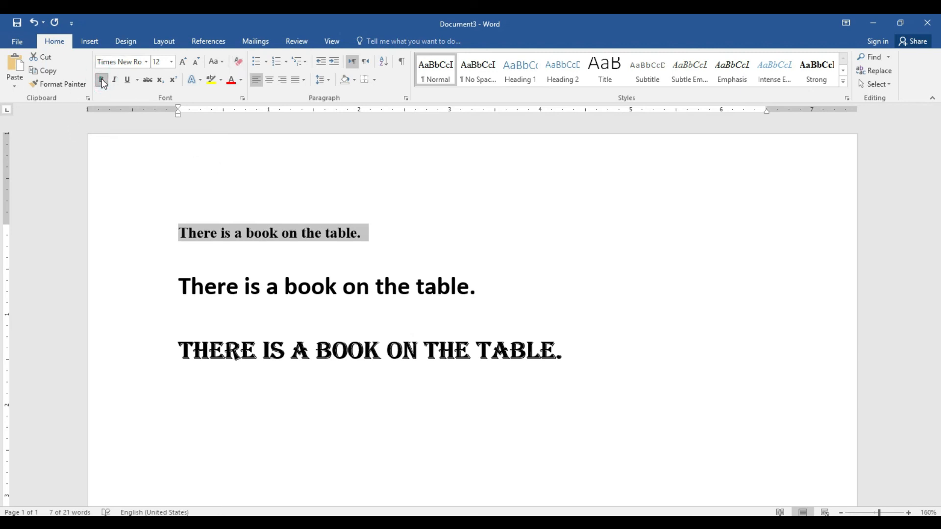
pyautogui.click(102, 80)
pyautogui.click(102, 80)
pyautogui.click(115, 80)
pyautogui.click(127, 80)
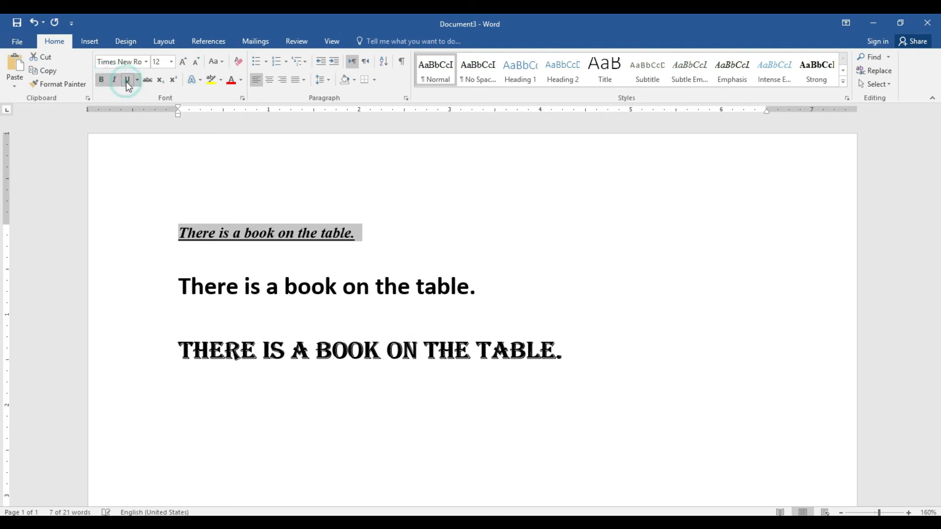
# Step: Give the first sentence a double underline and enlarge its font to size 20
pyautogui.click(138, 81)
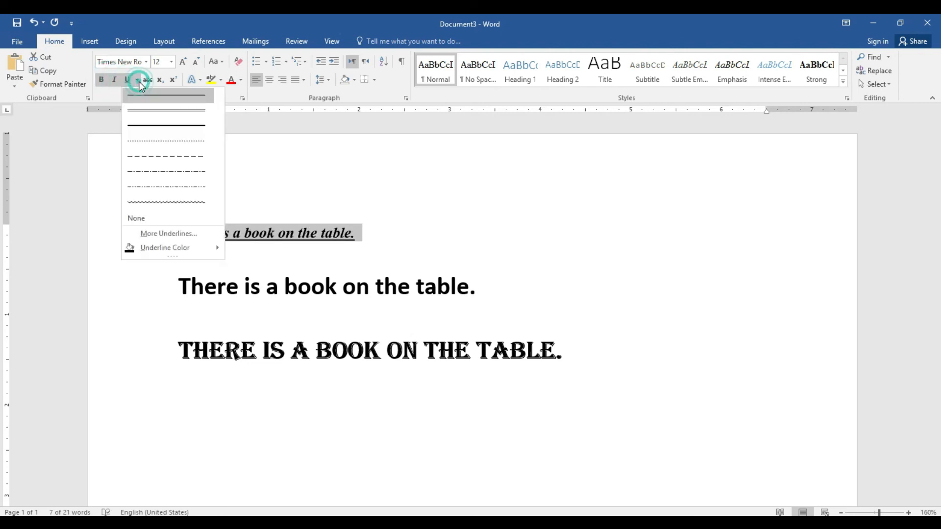
pyautogui.click(141, 113)
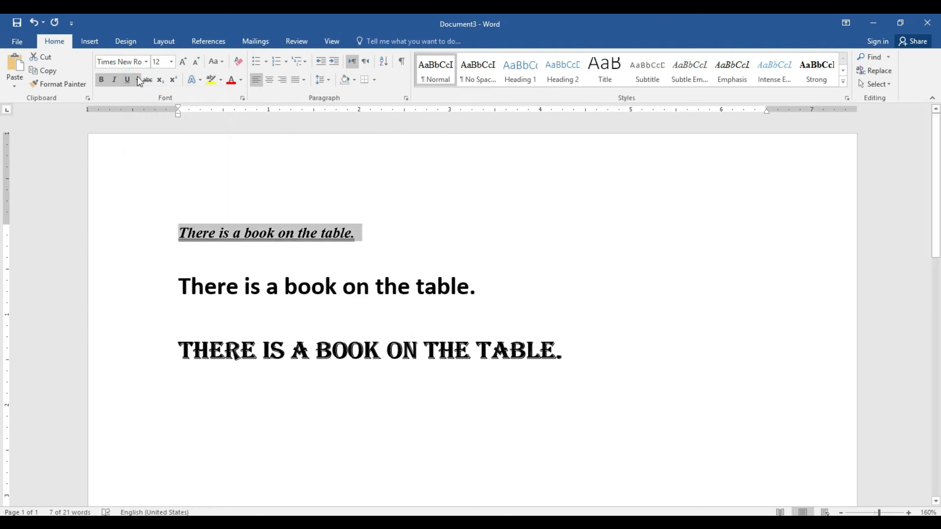
pyautogui.click(183, 61)
pyautogui.click(183, 62)
pyautogui.click(183, 61)
pyautogui.click(183, 61)
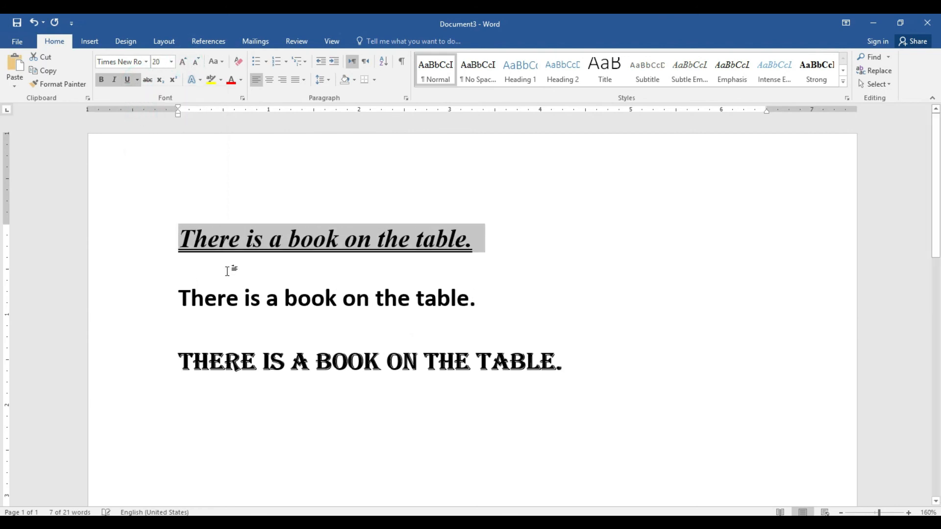
# Step: Apply a thick underline to the second sentence and a dashed underline to the third sentence
pyautogui.moveTo(180, 297); pyautogui.dragTo(495, 304)
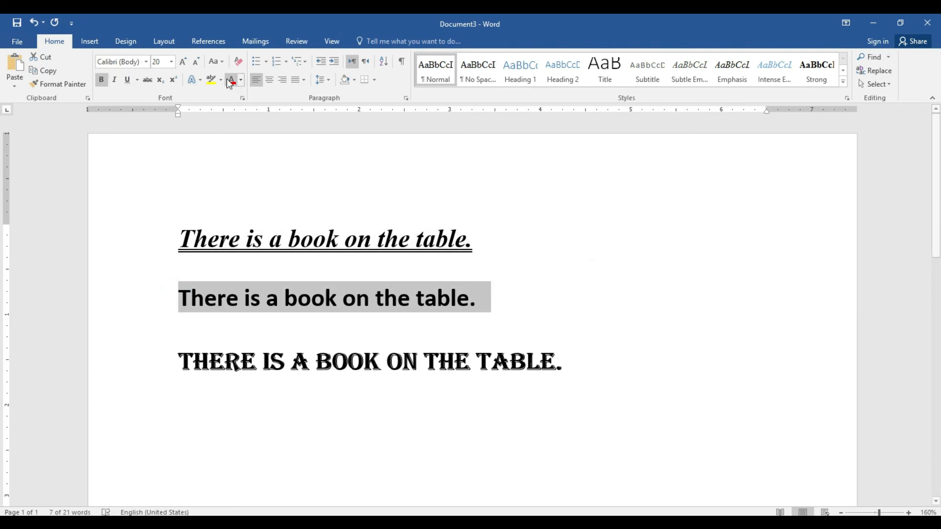
pyautogui.click(137, 79)
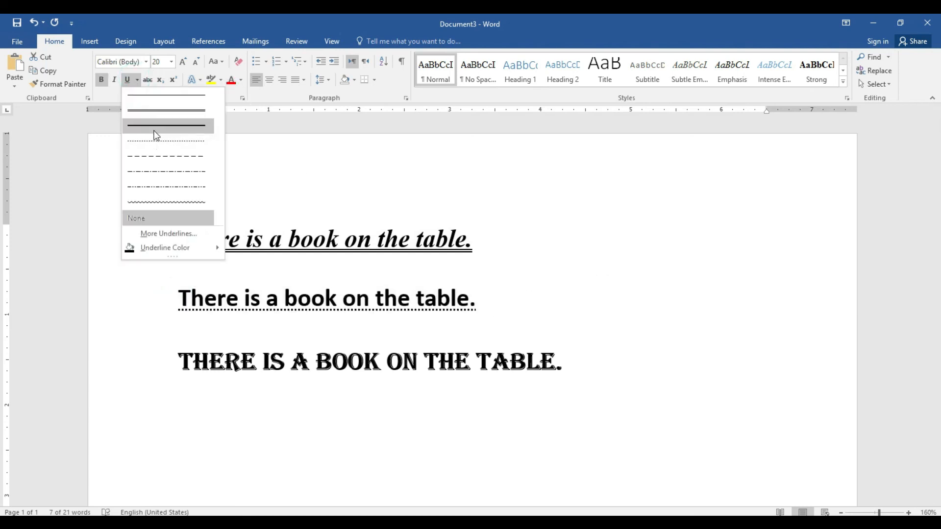
pyautogui.click(154, 131)
pyautogui.moveTo(178, 361); pyautogui.dragTo(586, 375)
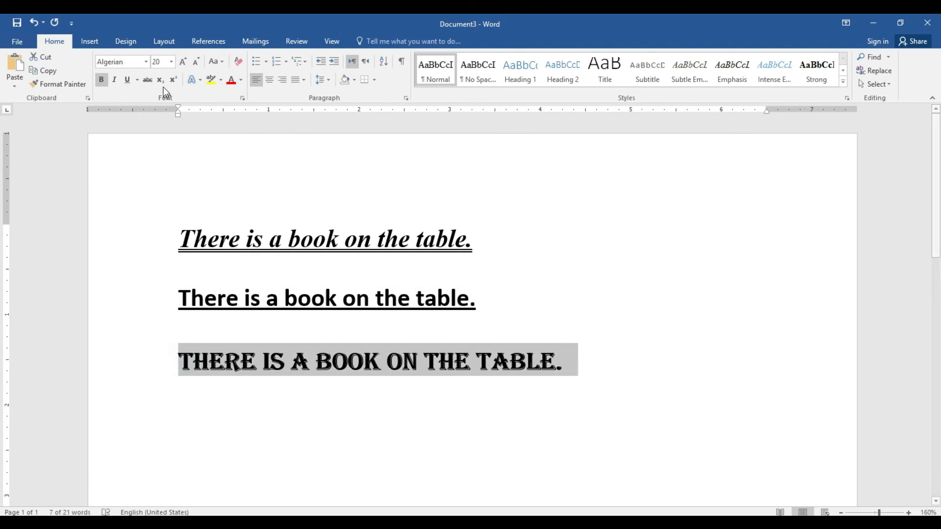
pyautogui.click(137, 82)
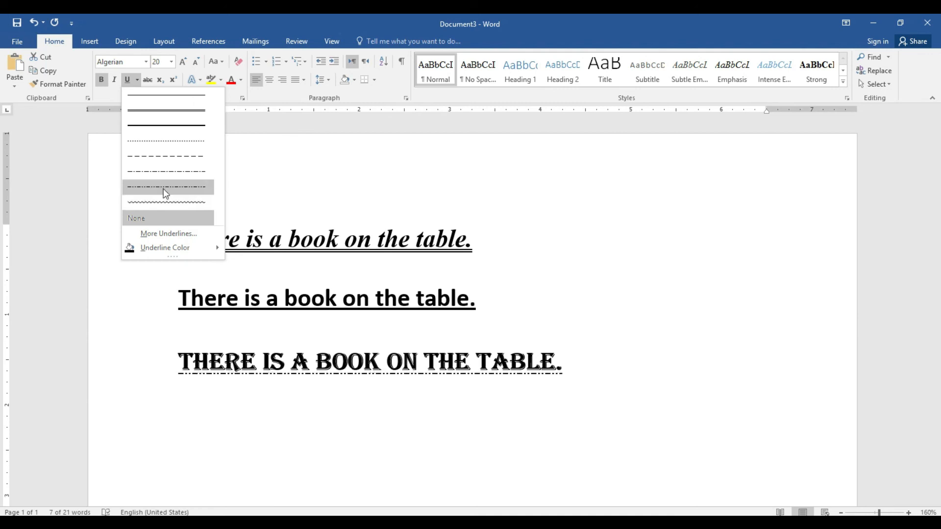
pyautogui.click(168, 156)
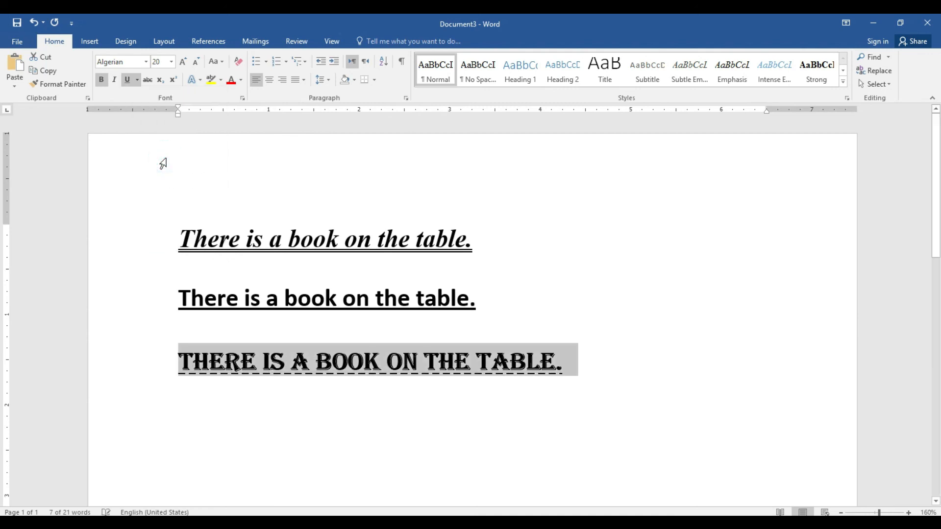
# Step: Color the third sentence's dashed underline red and the first sentence's double underline gold
pyautogui.click(138, 80)
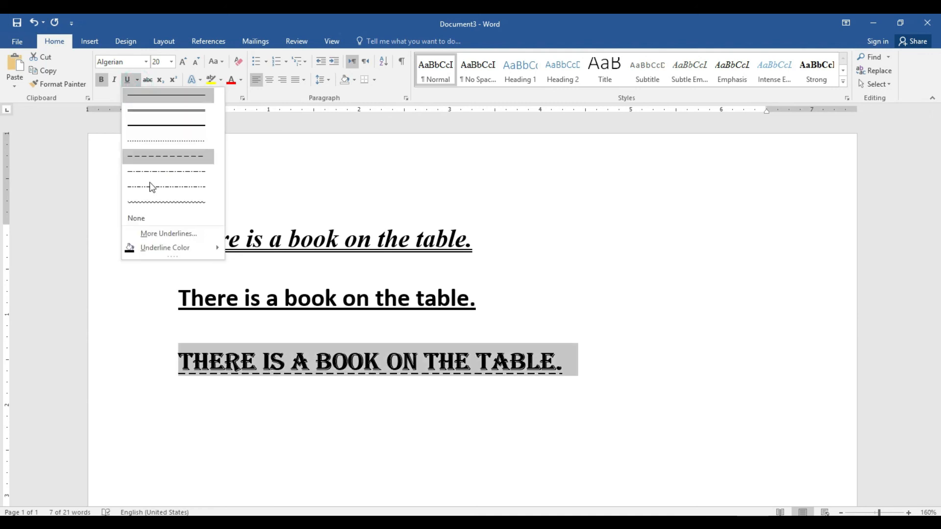
pyautogui.moveTo(191, 248)
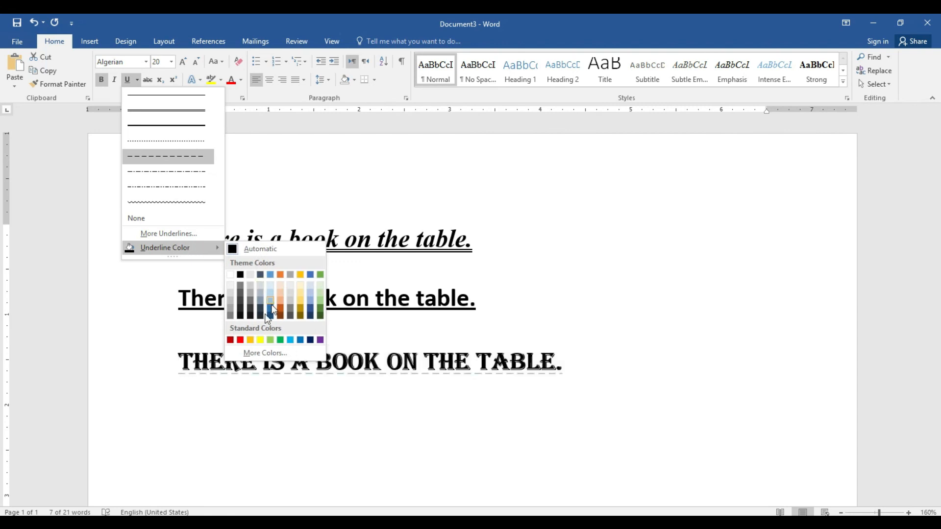
pyautogui.click(240, 340)
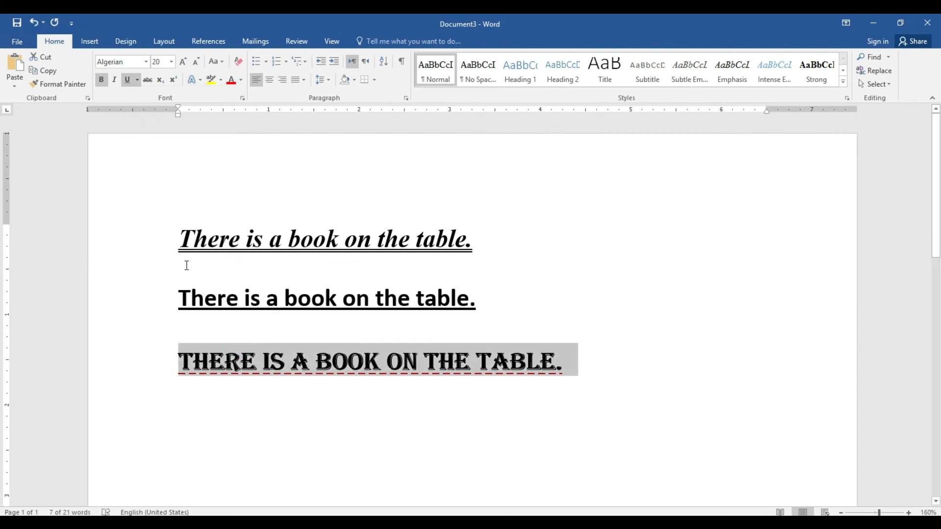
pyautogui.moveTo(178, 239); pyautogui.dragTo(473, 238)
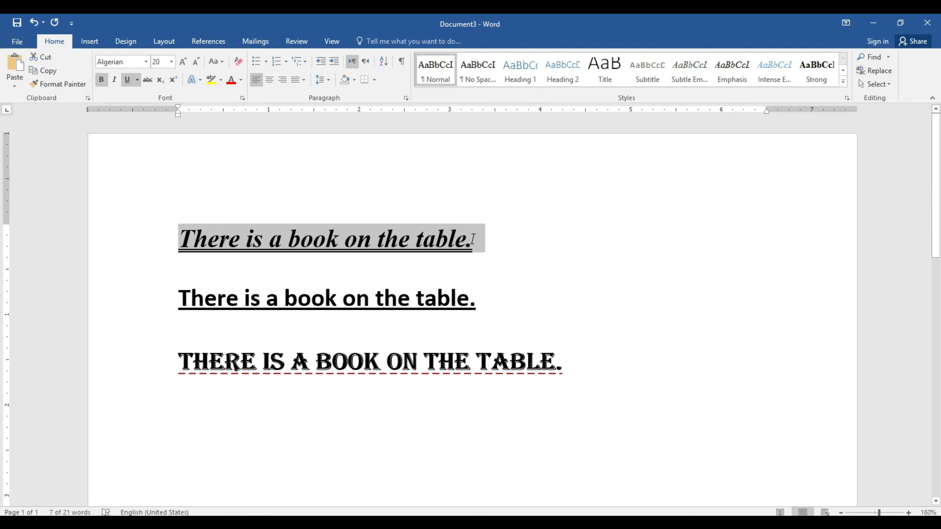
pyautogui.click(137, 80)
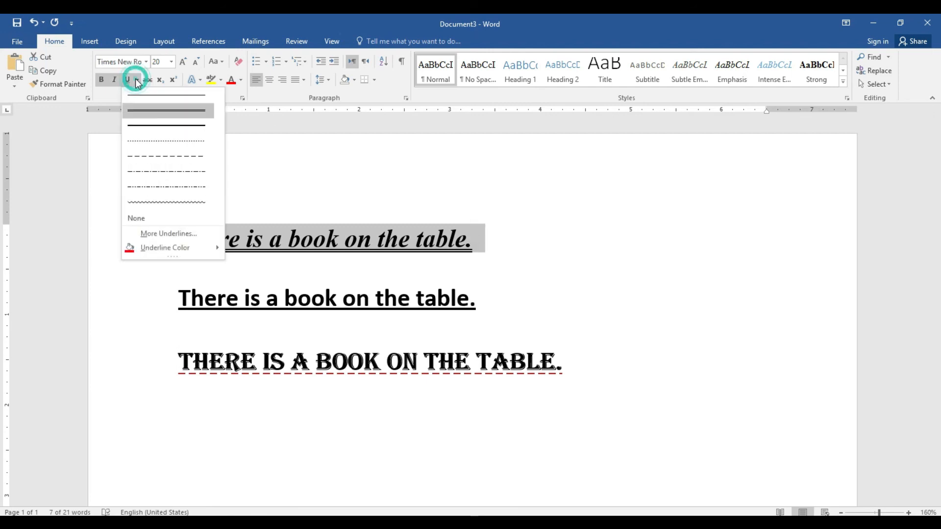
pyautogui.moveTo(195, 248)
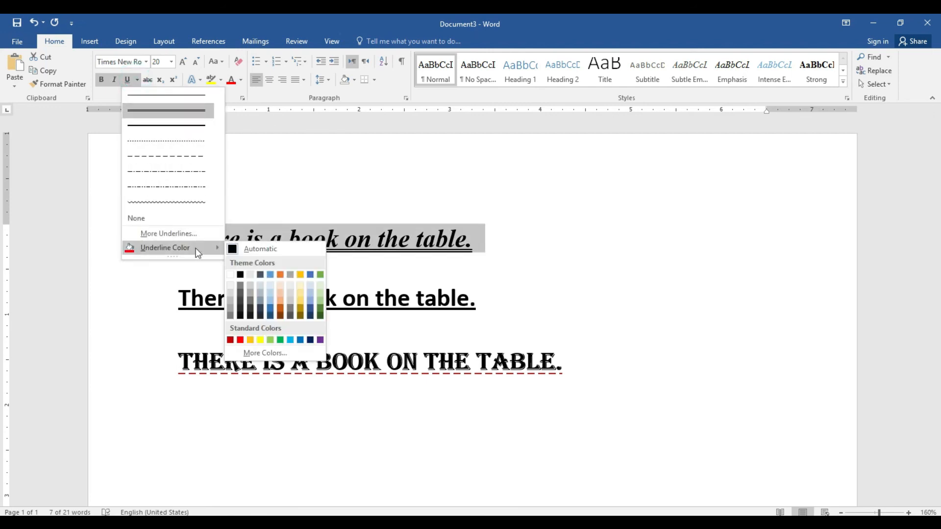
pyautogui.click(302, 275)
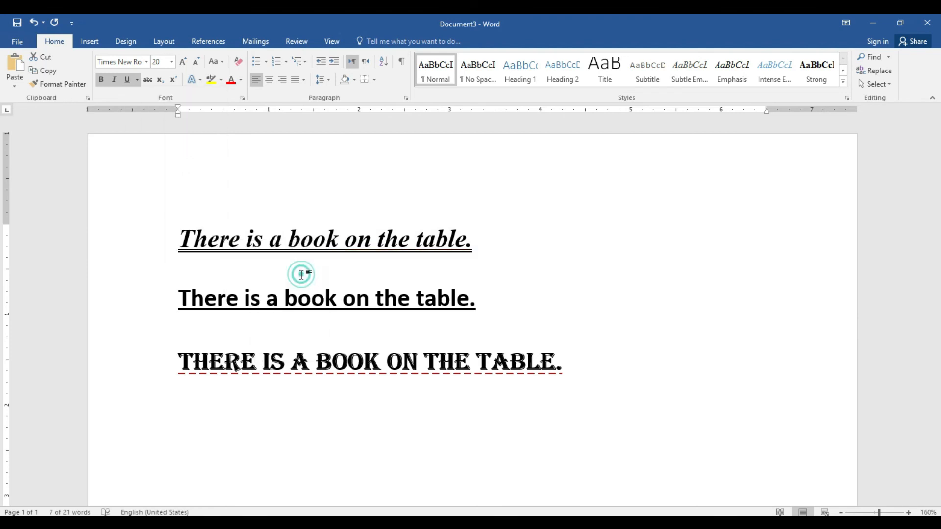
pyautogui.click(908, 512)
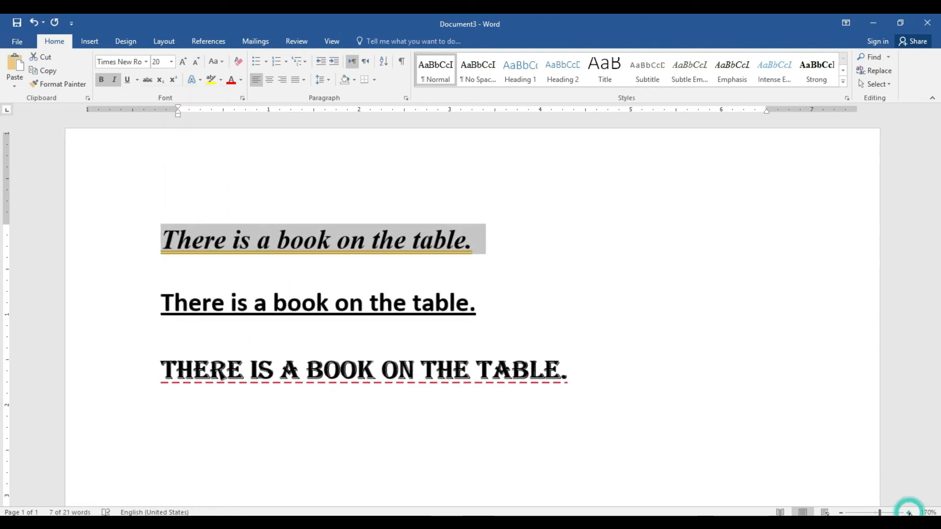
pyautogui.click(539, 329)
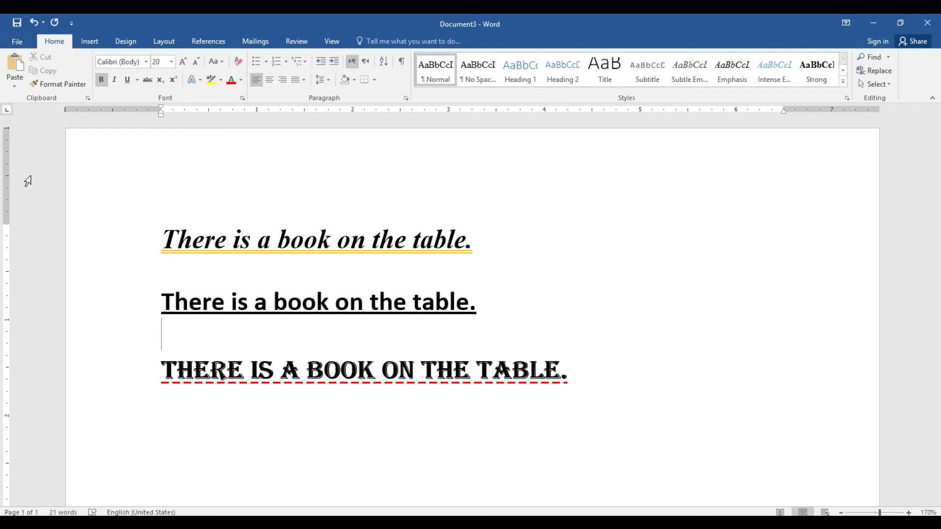
# Step: Try strikethrough and superscript in turn on all three sentences, removing each effect again
pyautogui.moveTo(164, 237); pyautogui.dragTo(632, 389)
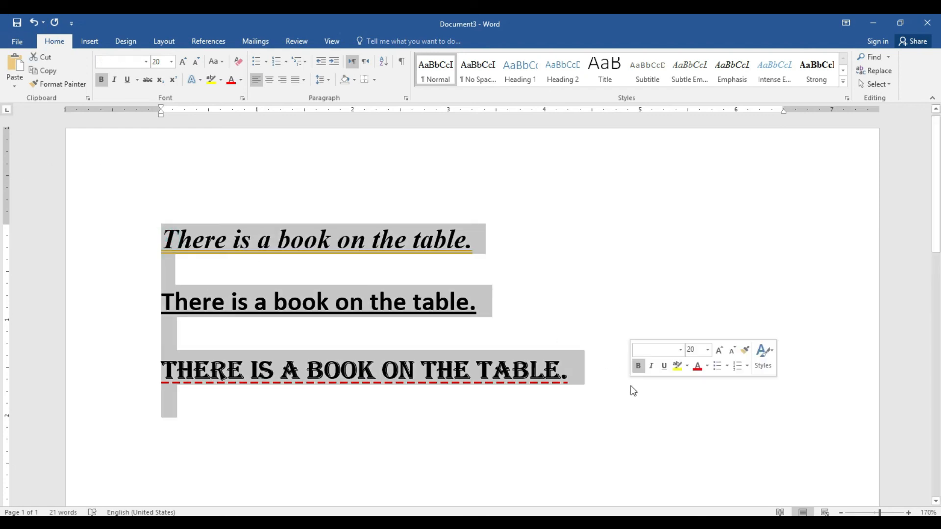
pyautogui.click(137, 80)
pyautogui.click(137, 81)
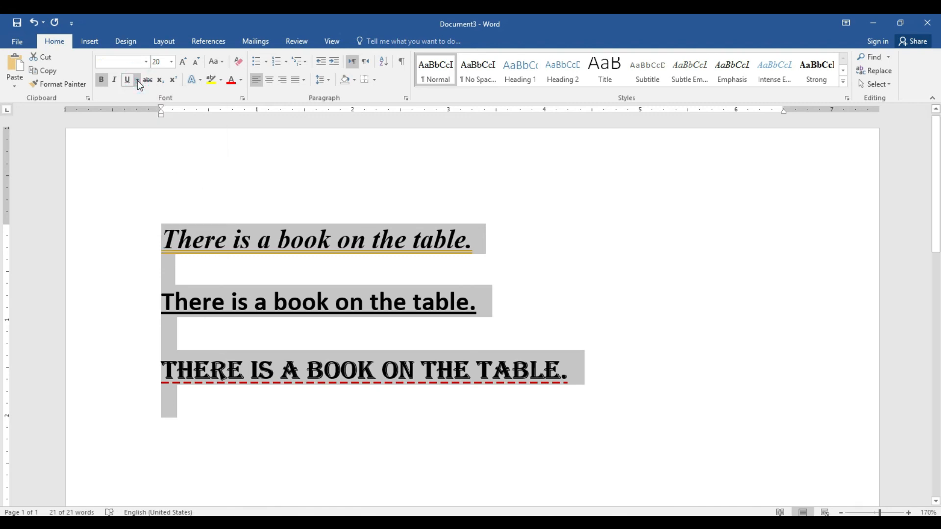
pyautogui.click(147, 80)
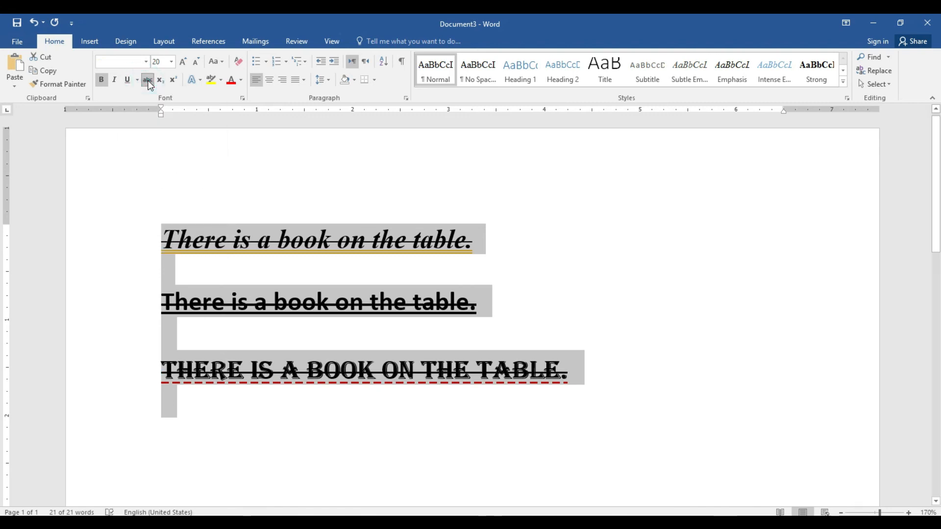
pyautogui.click(148, 80)
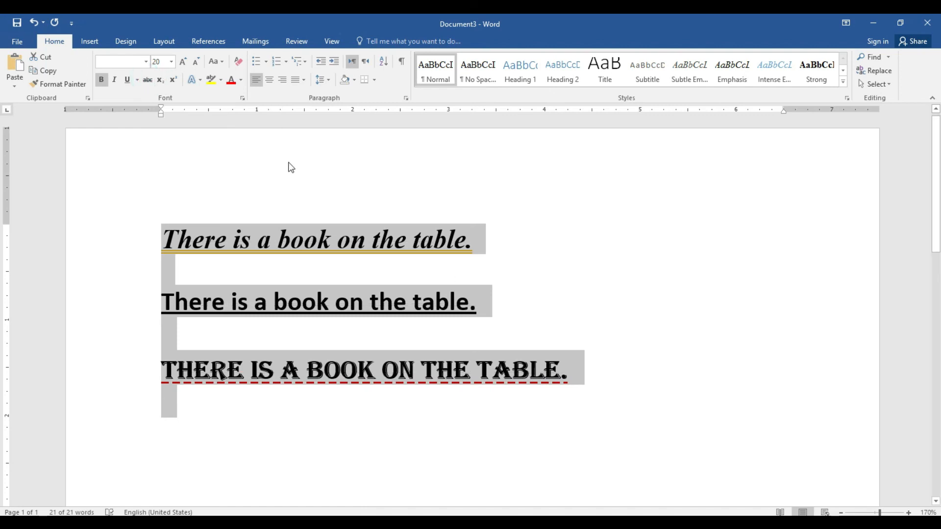
pyautogui.click(173, 80)
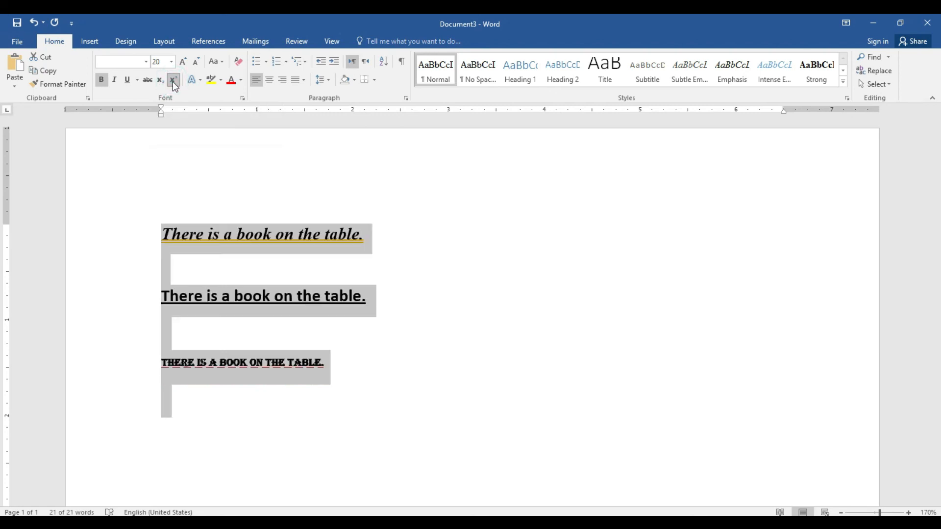
pyautogui.hotkey('ctrl', 'z')
# Step: Add a line below the third sentence with the ordinals 1st, 2nd and 3rd
pyautogui.click(569, 378)
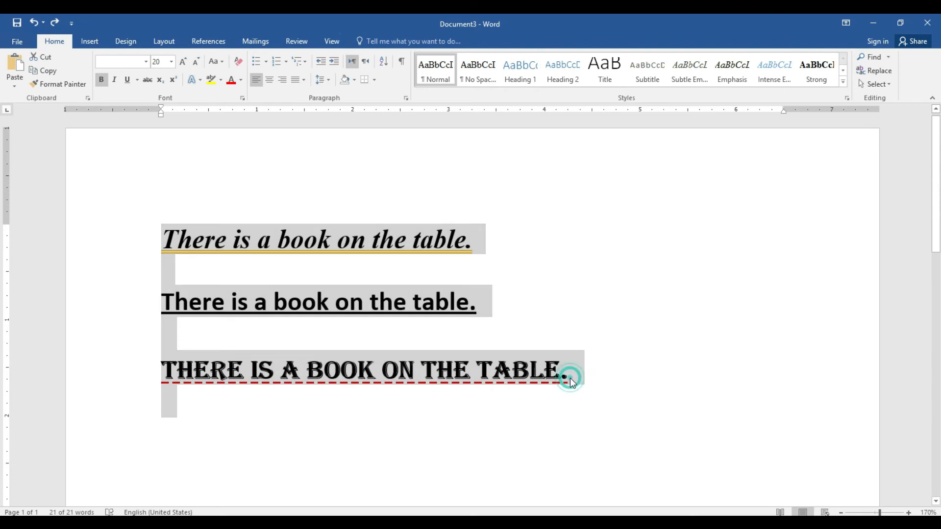
pyautogui.press('Down')
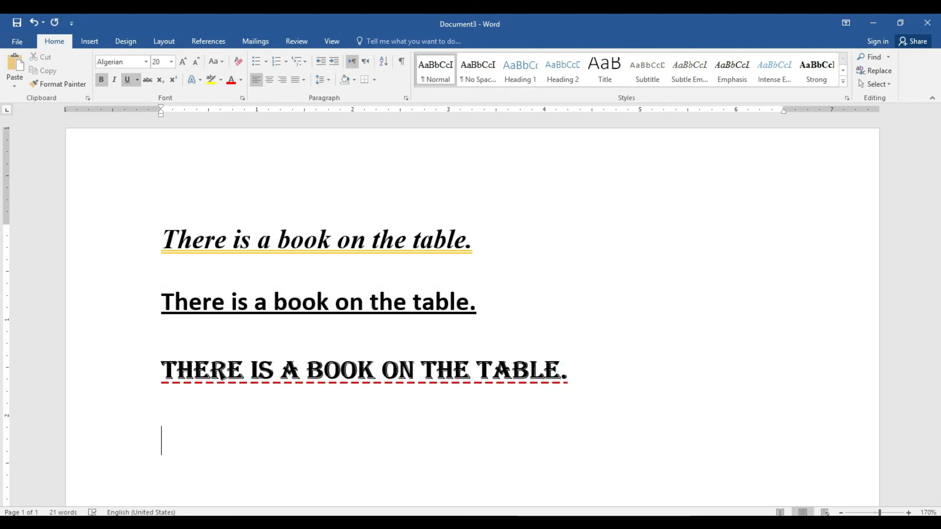
pyautogui.write('1st 2nd ')
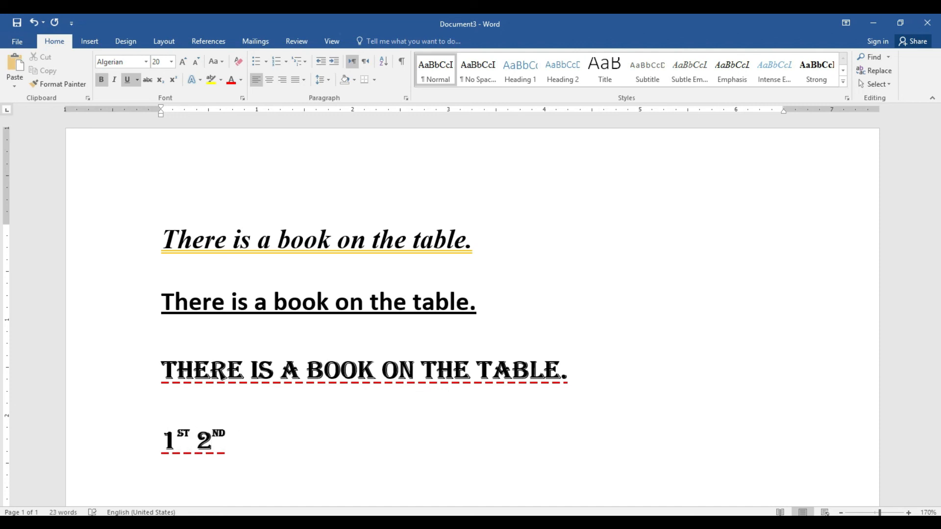
pyautogui.write('34rd')
pyautogui.press('BackSpace')
pyautogui.press('BackSpace')
pyautogui.press('BackSpace')
pyautogui.write('rd')
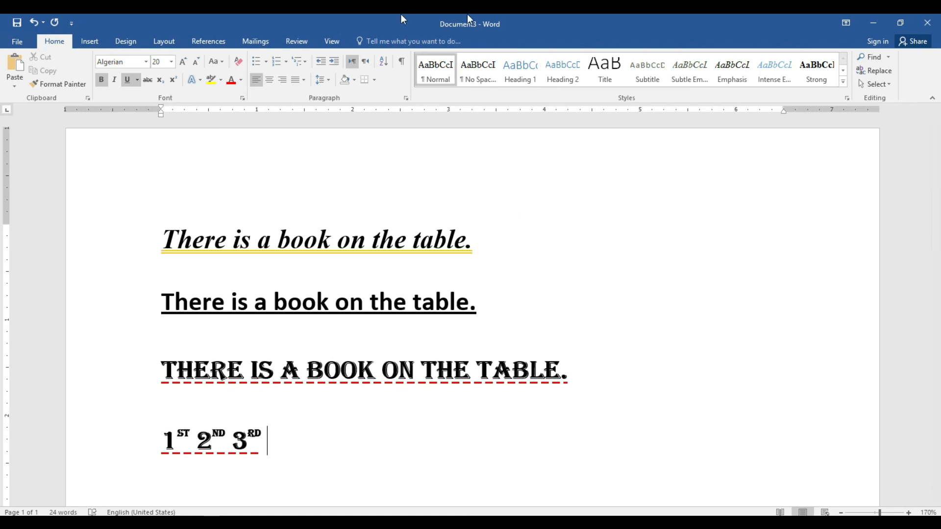
# Step: Apply the black preset text effect with a shadow to the first sentence
pyautogui.click(199, 81)
pyautogui.click(199, 81)
pyautogui.click(157, 238)
pyautogui.moveTo(401, 234); pyautogui.dragTo(504, 235)
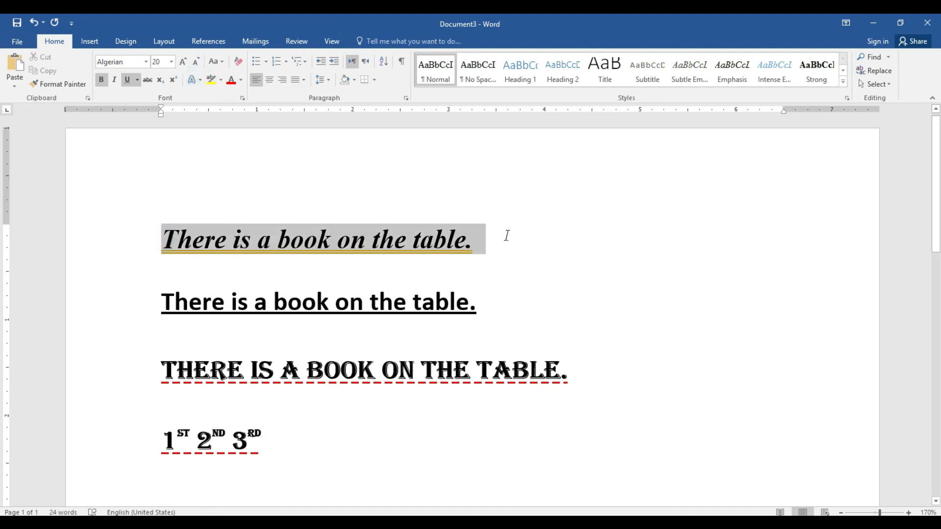
pyautogui.click(200, 81)
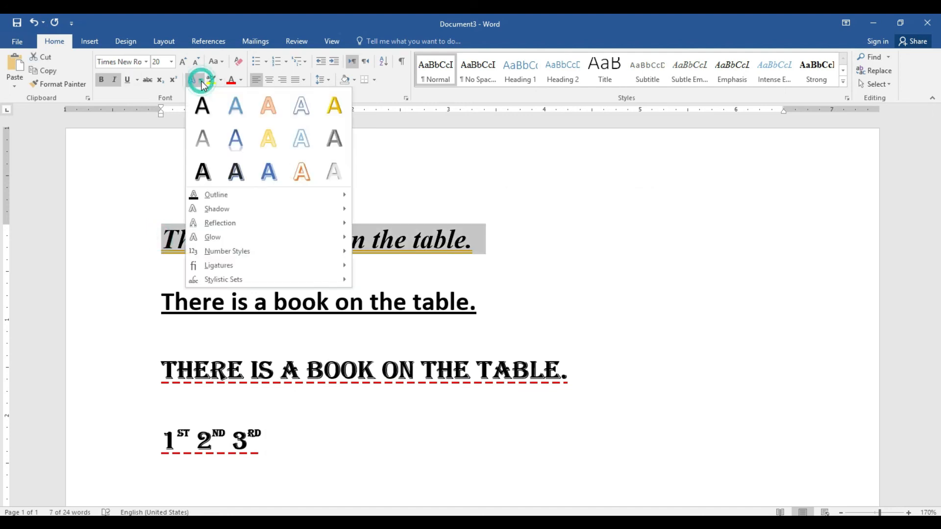
pyautogui.click(200, 109)
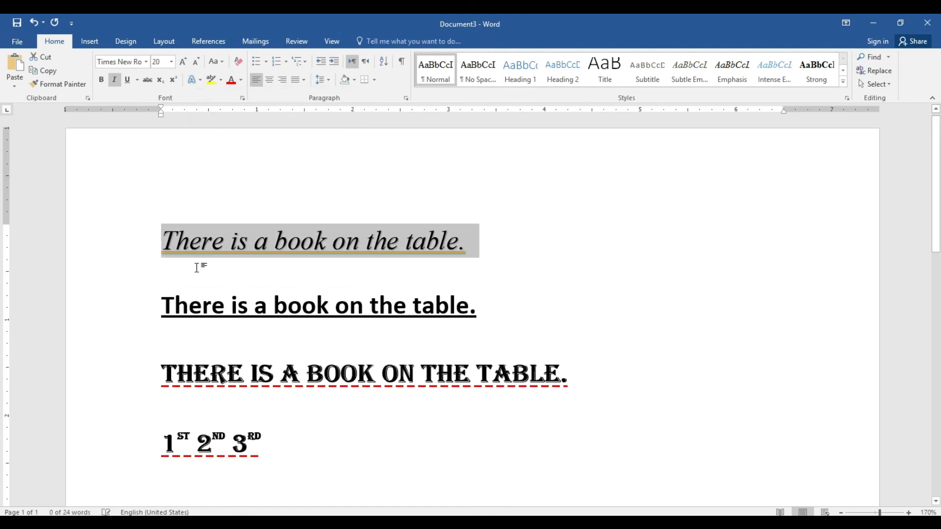
# Step: Apply the blue preset text effect with a shadow to the second sentence
pyautogui.moveTo(162, 304); pyautogui.dragTo(513, 330)
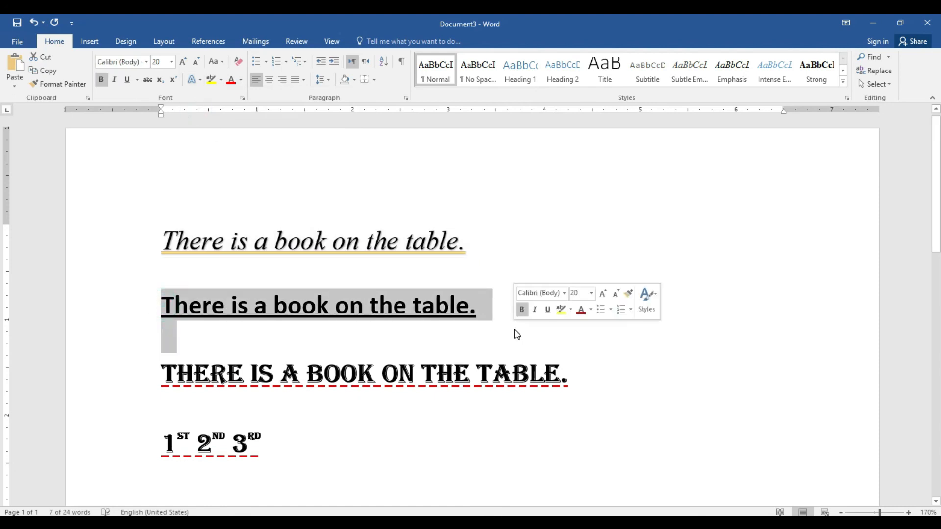
pyautogui.click(195, 79)
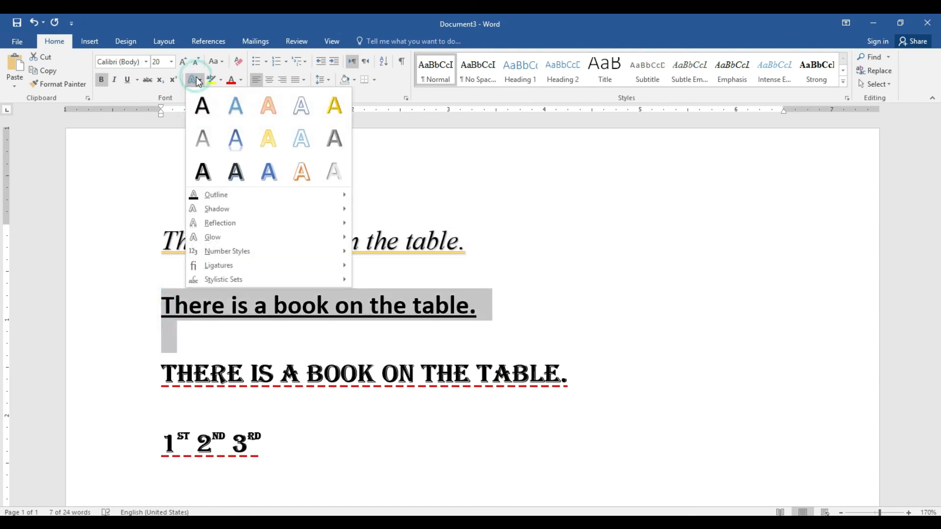
pyautogui.click(273, 171)
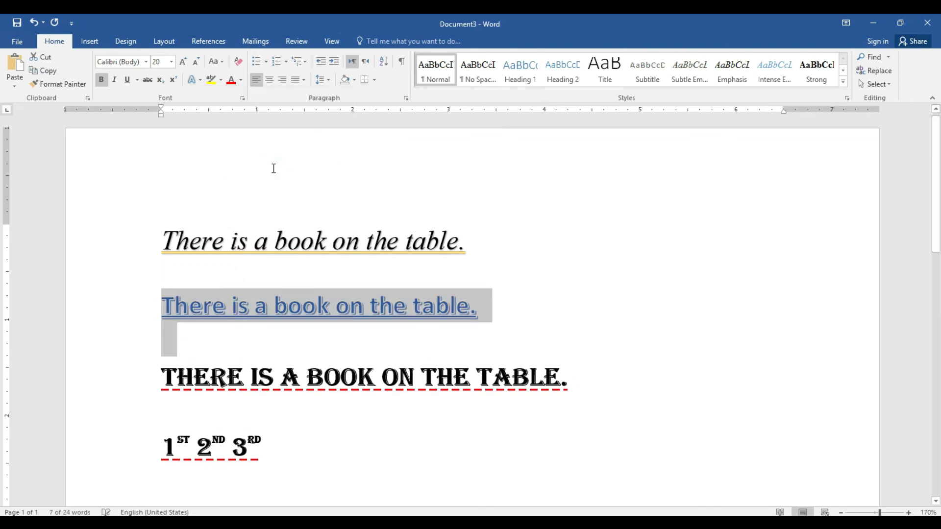
# Step: Apply the gold preset text effect to the third sentence
pyautogui.click(909, 511)
pyautogui.scroll(-3, 559, 293)
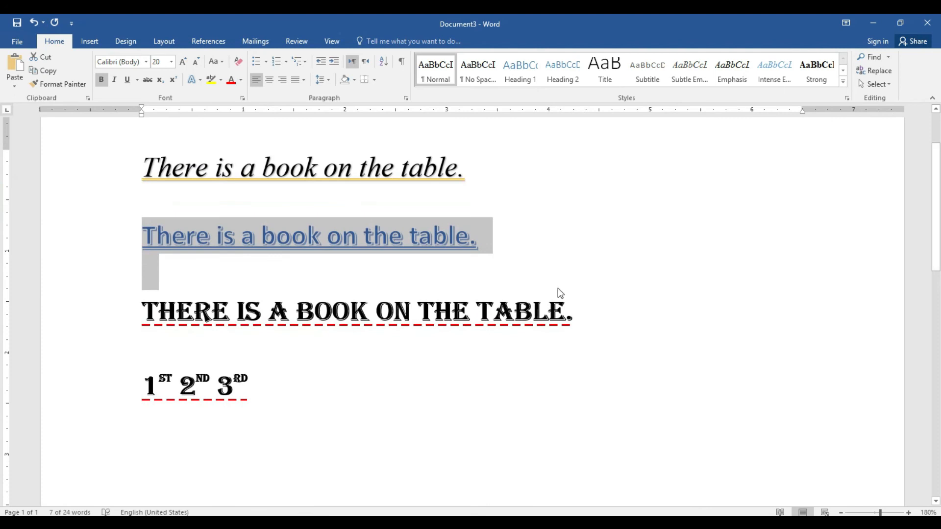
pyautogui.moveTo(132, 304); pyautogui.dragTo(579, 319)
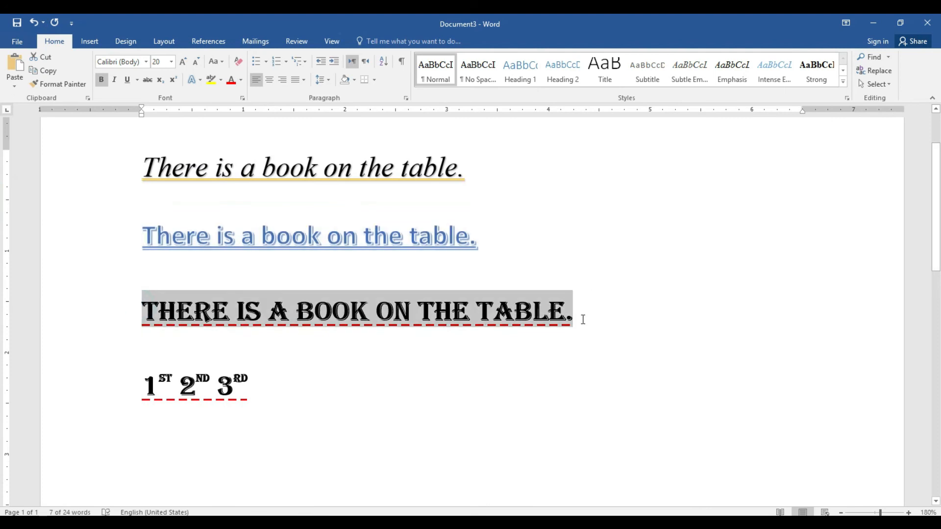
pyautogui.click(195, 80)
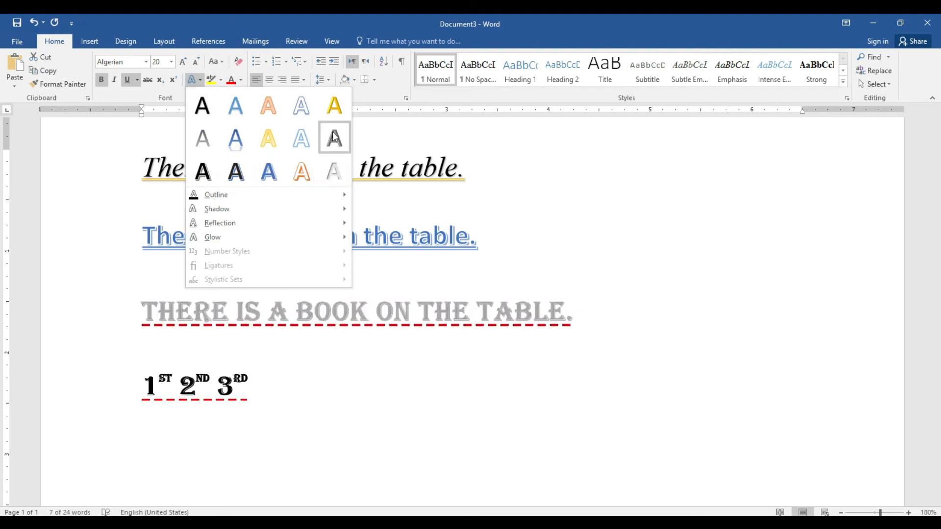
pyautogui.click(334, 108)
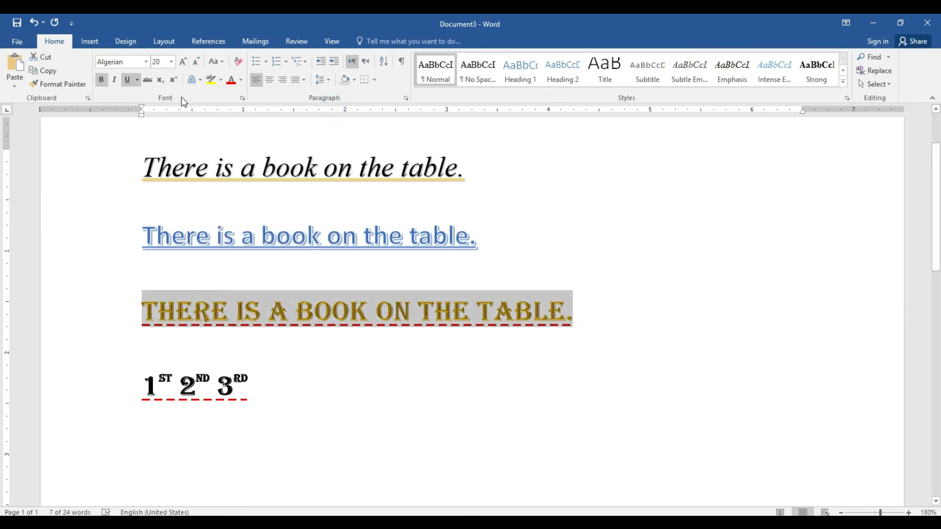
# Step: Give the third sentence a blue text outline and a perspective shadow below the letters
pyautogui.click(199, 82)
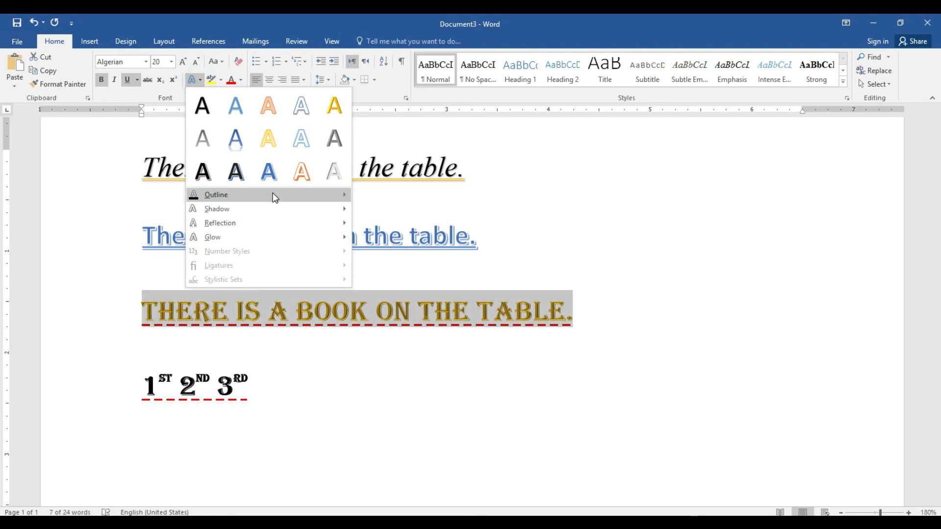
pyautogui.moveTo(272, 194)
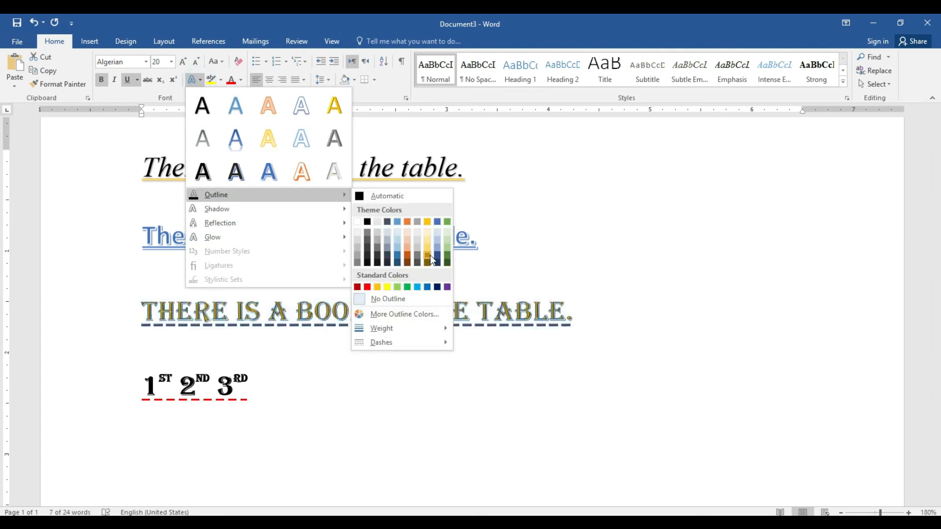
pyautogui.click(426, 287)
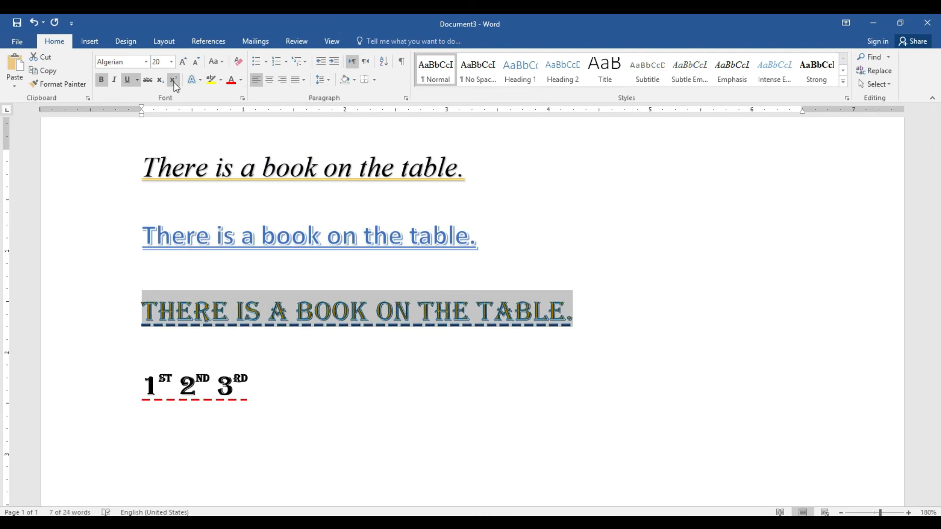
pyautogui.click(196, 81)
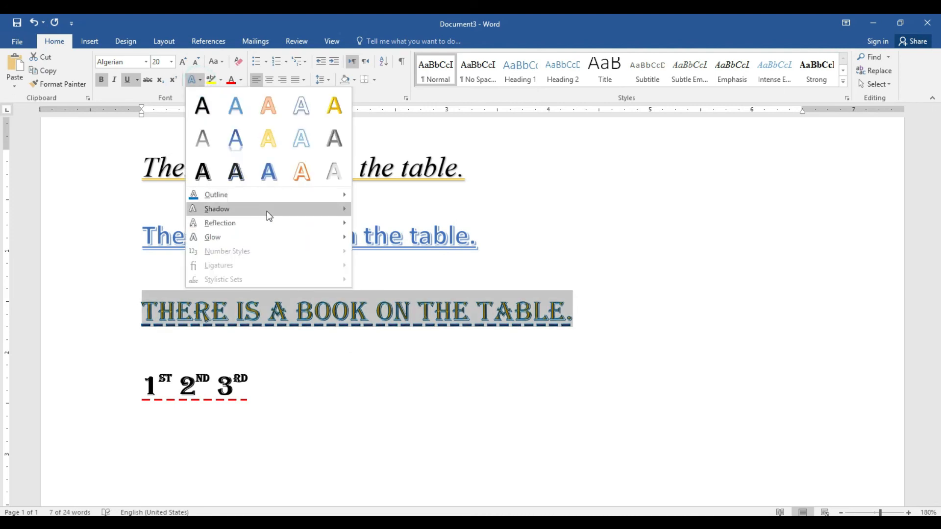
pyautogui.moveTo(290, 209)
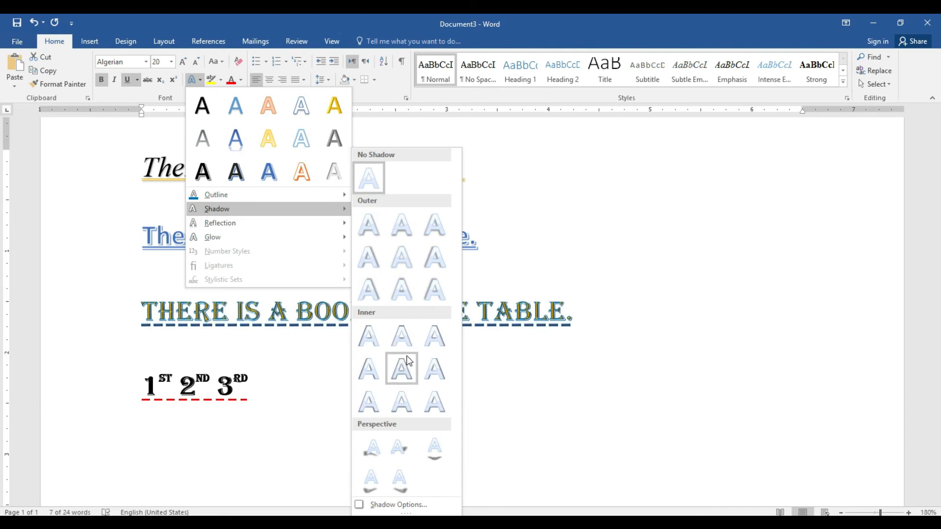
pyautogui.click(433, 449)
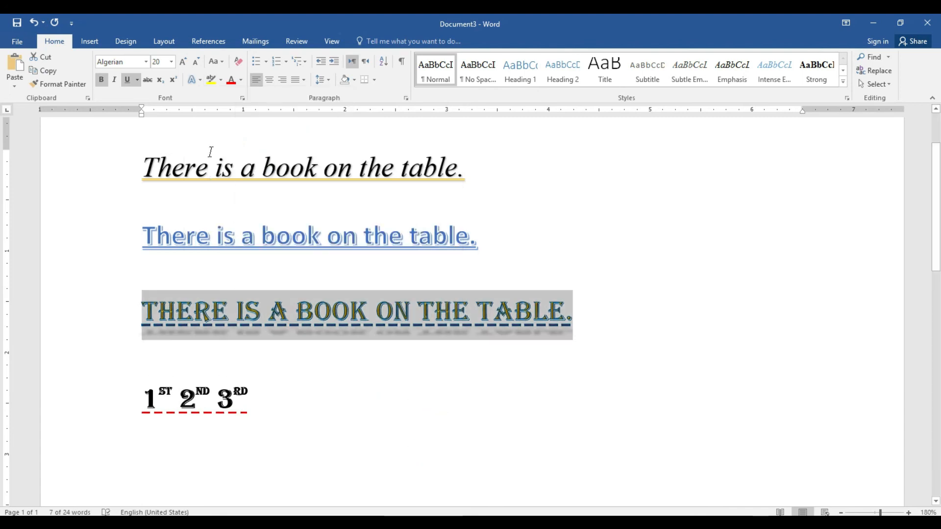
# Step: Preview glow on the third sentence without applying it, and highlight the sentence in turquoise
pyautogui.click(201, 82)
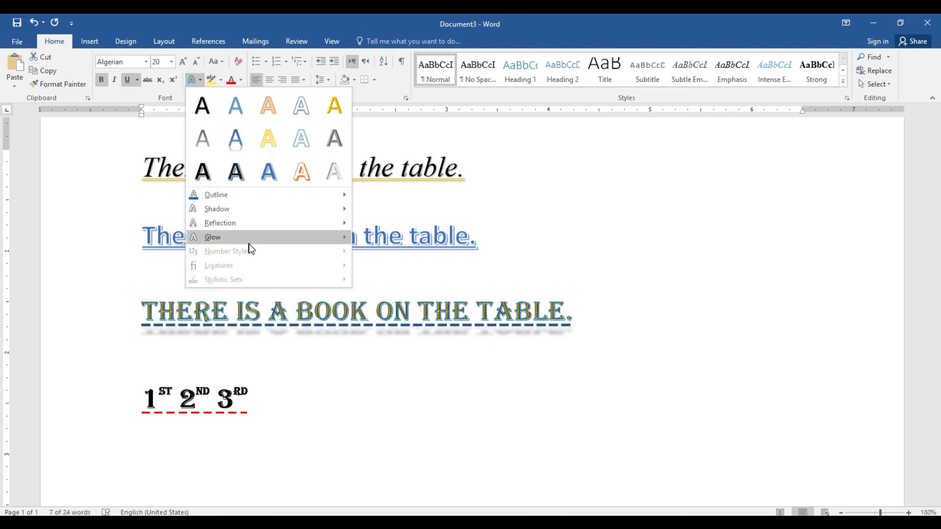
pyautogui.moveTo(261, 237)
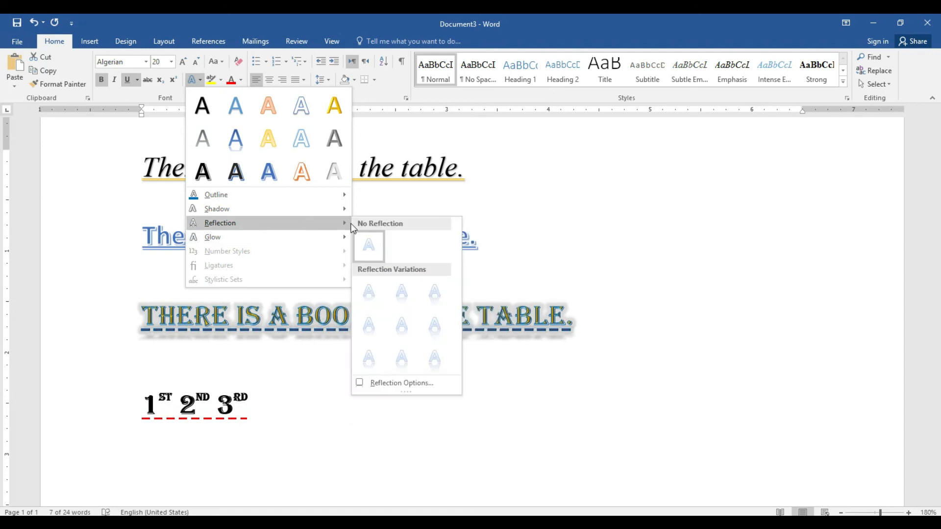
pyautogui.click(233, 18)
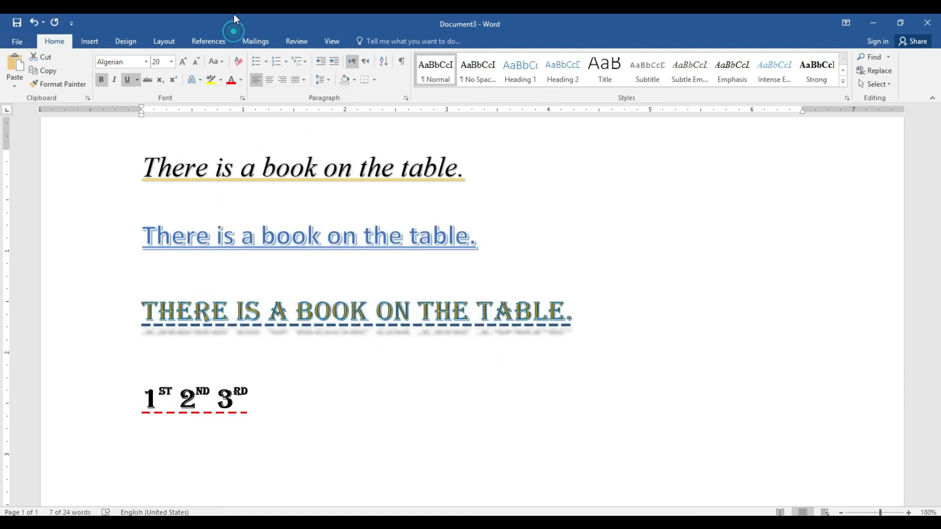
pyautogui.click(220, 80)
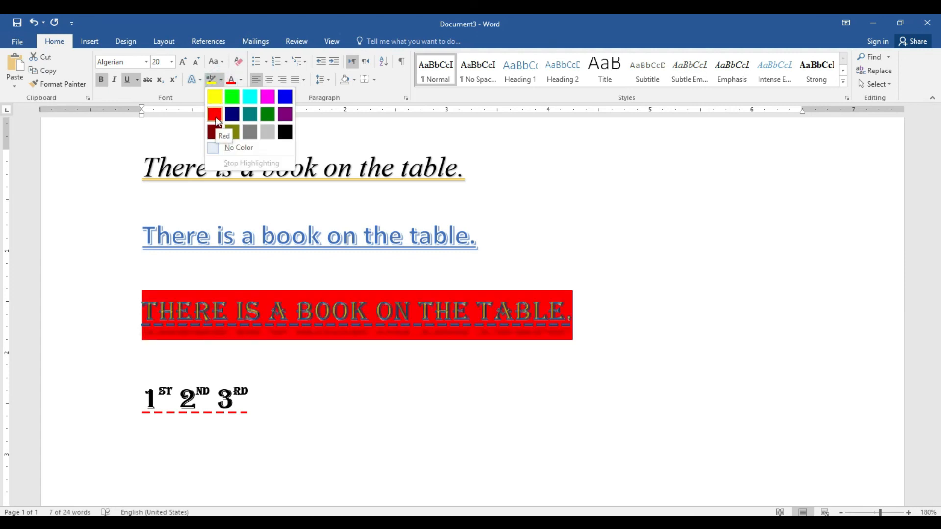
pyautogui.click(249, 97)
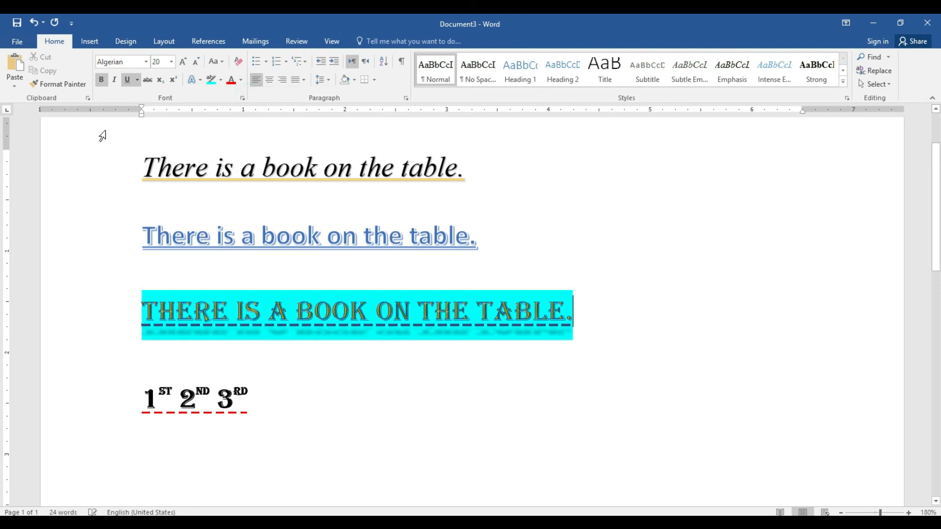
# Step: Undo the highlight, shadow, outline and gold text effect on the third sentence
pyautogui.click(49, 84)
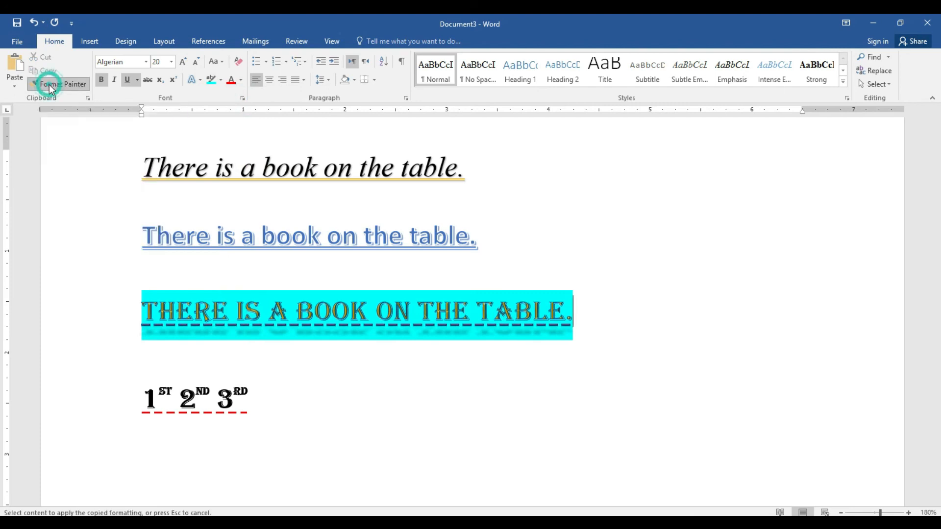
pyautogui.moveTo(135, 307); pyautogui.dragTo(586, 307)
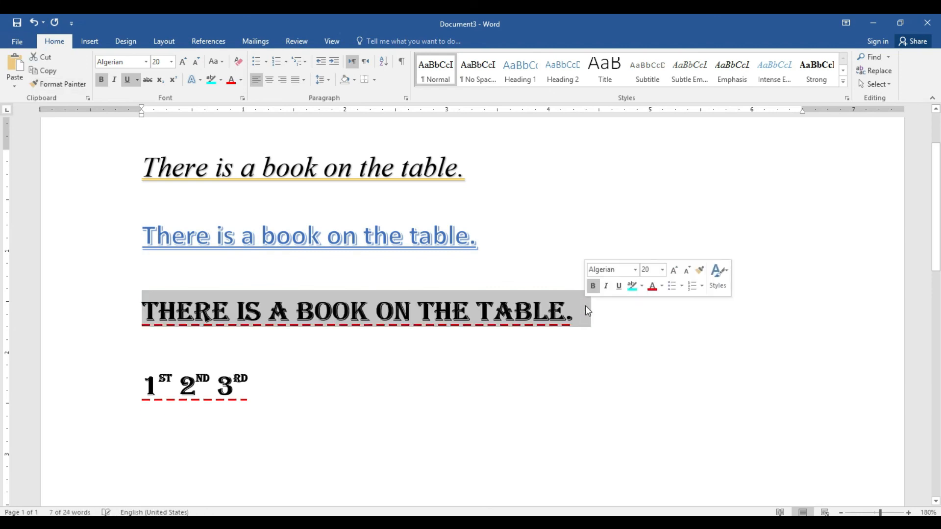
pyautogui.click(572, 310)
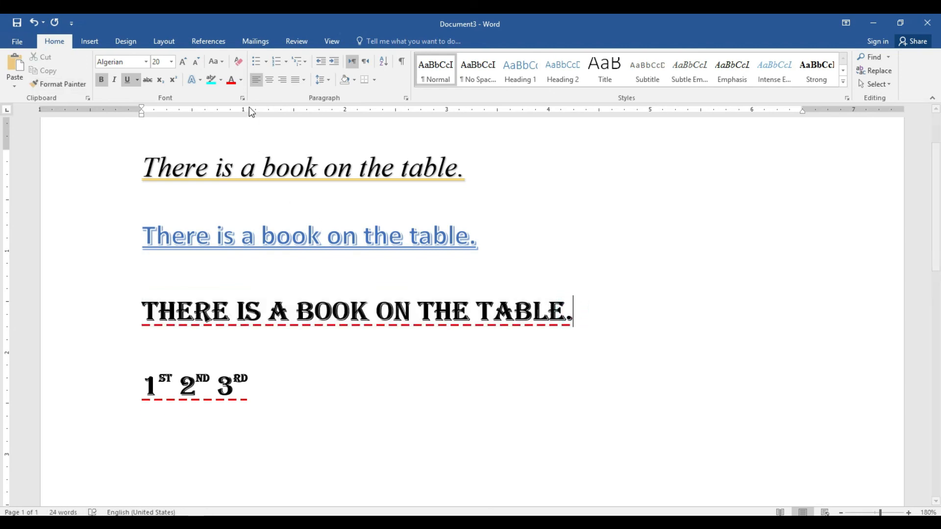
# Step: Try a light blue font color on the first sentence, and change it to red
pyautogui.moveTo(145, 167); pyautogui.dragTo(506, 193)
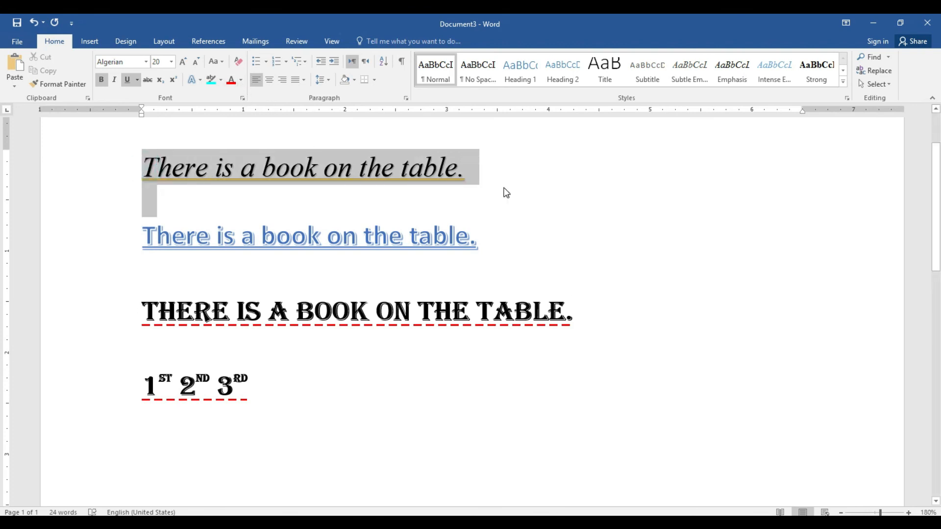
pyautogui.click(241, 80)
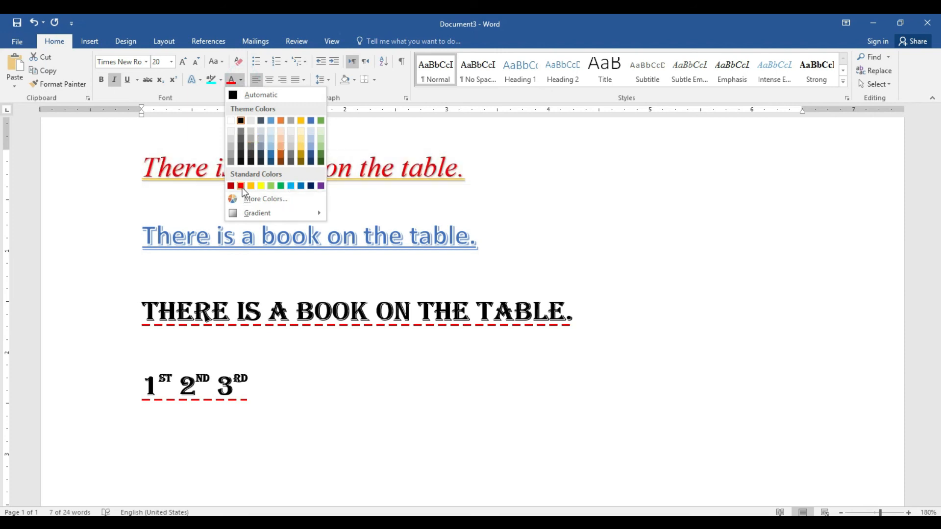
pyautogui.click(291, 187)
pyautogui.click(241, 80)
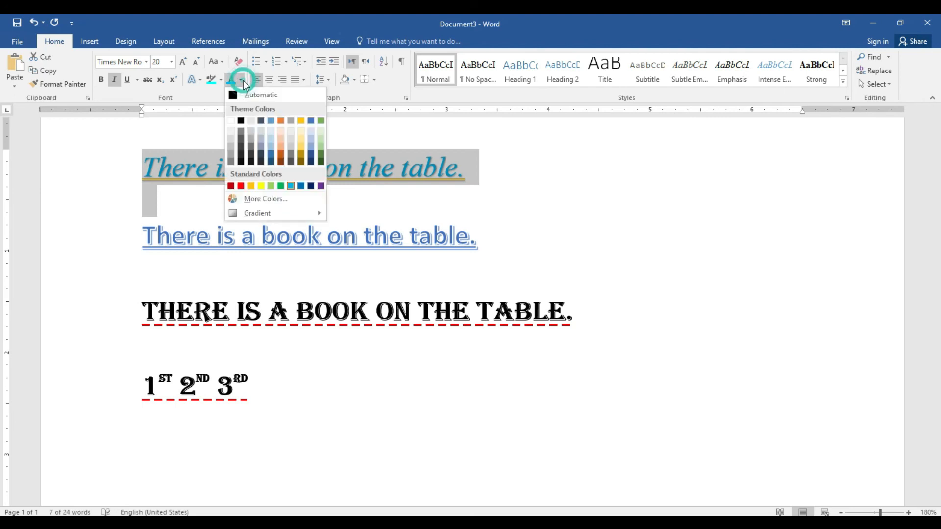
pyautogui.click(241, 185)
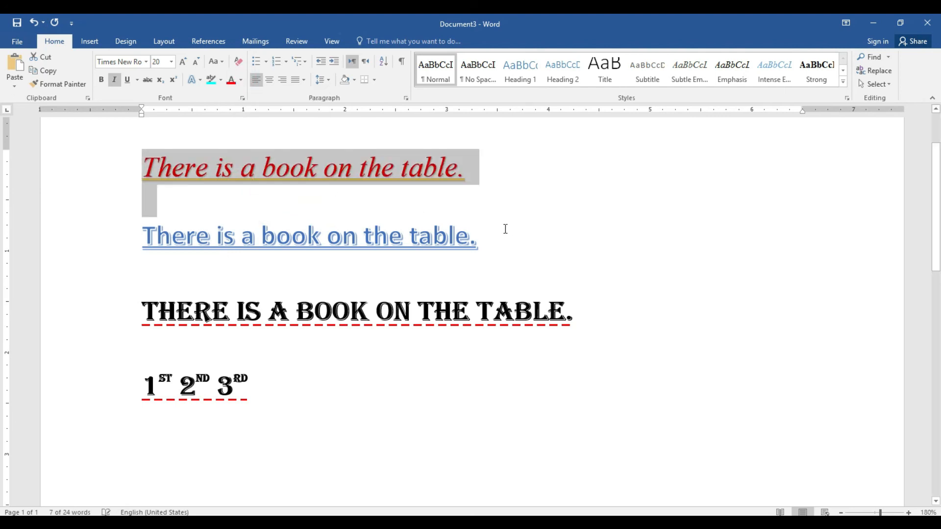
pyautogui.click(516, 229)
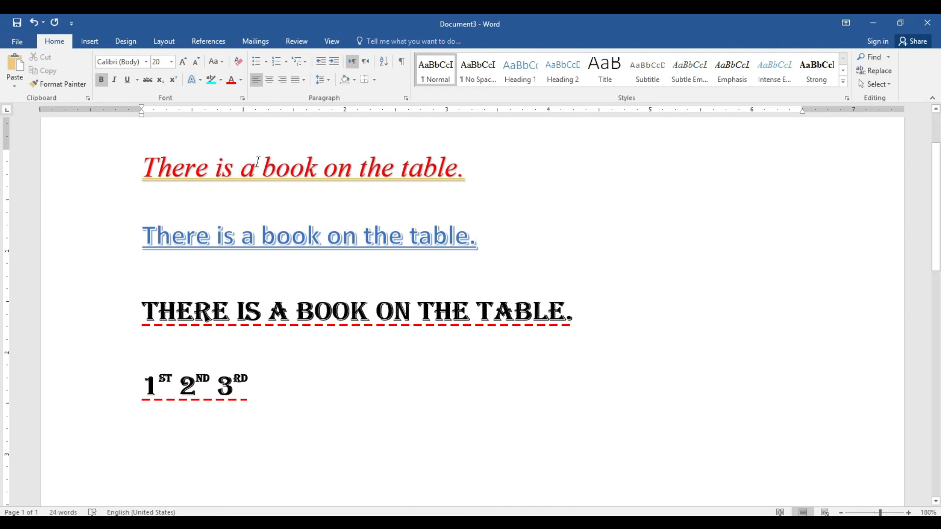
# Step: Examine the second sentence's settings in the Font dialog and close it without changing anything
pyautogui.click(243, 99)
pyautogui.moveTo(423, 102); pyautogui.dragTo(571, 79)
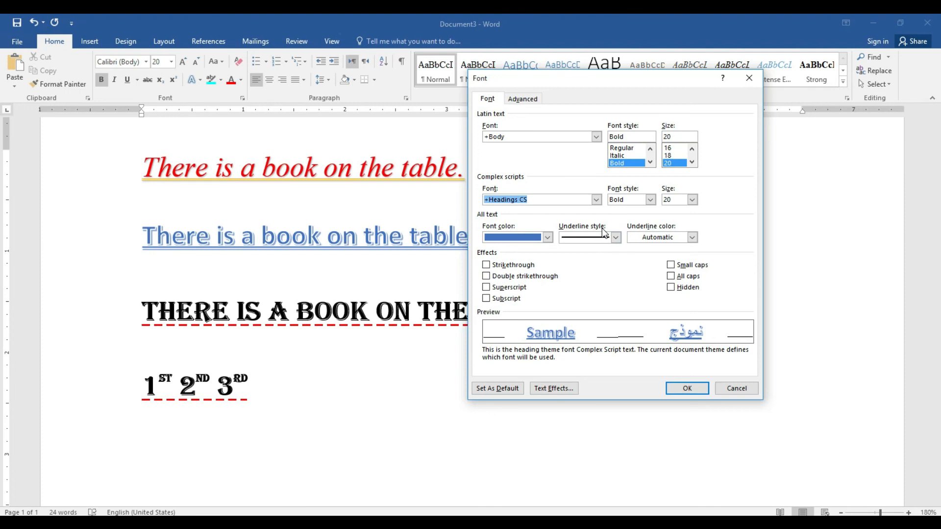
pyautogui.click(736, 388)
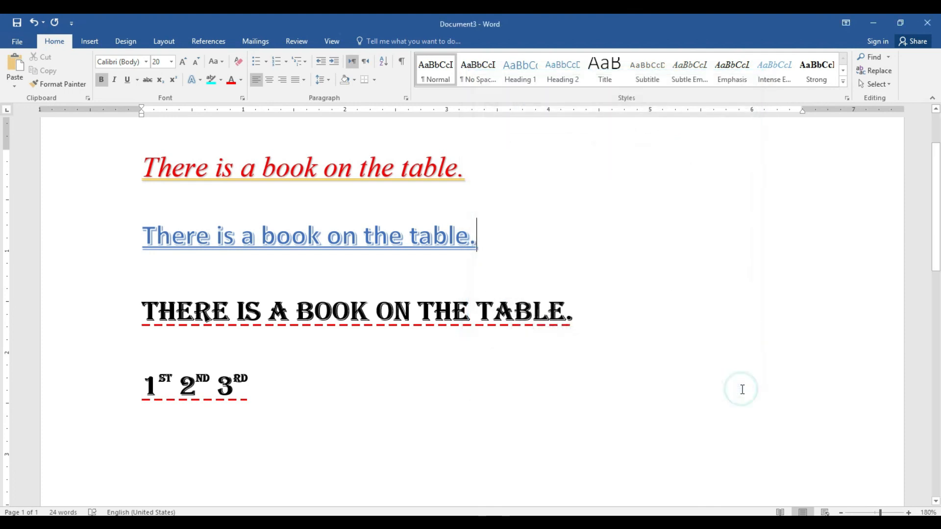
# Step: Create a new blank document and open its Font dialog
pyautogui.hotkey('ctrl', 'n')
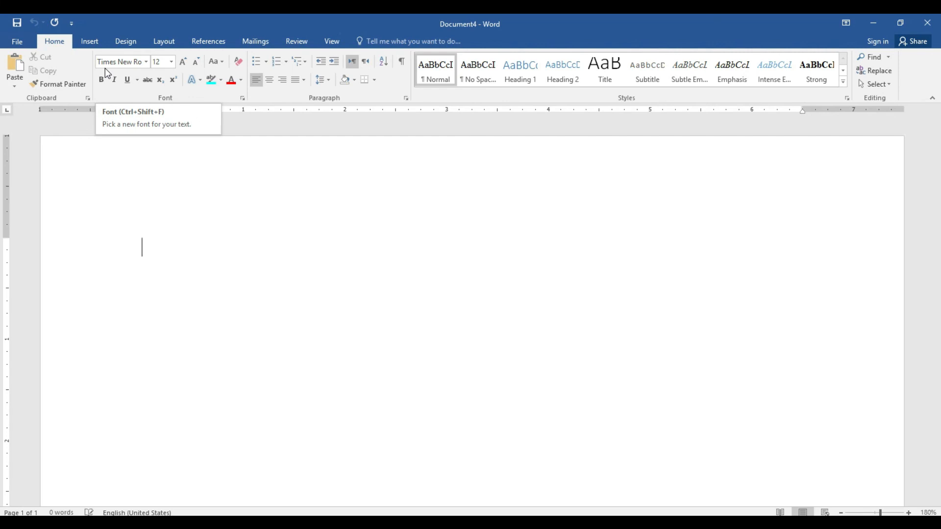
pyautogui.click(242, 99)
pyautogui.moveTo(519, 75); pyautogui.dragTo(348, 51)
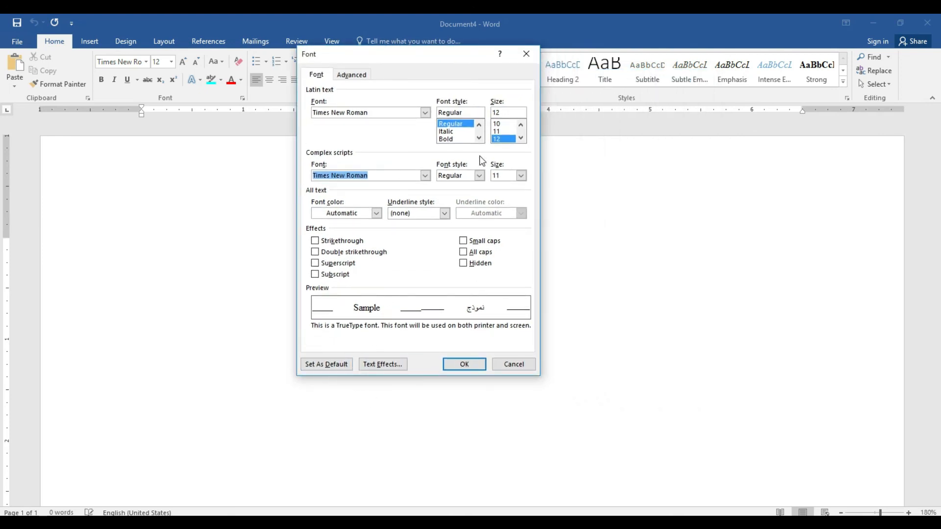
# Step: Set the +Body font at size 10 as the default for all documents based on the Normal template
pyautogui.click(503, 124)
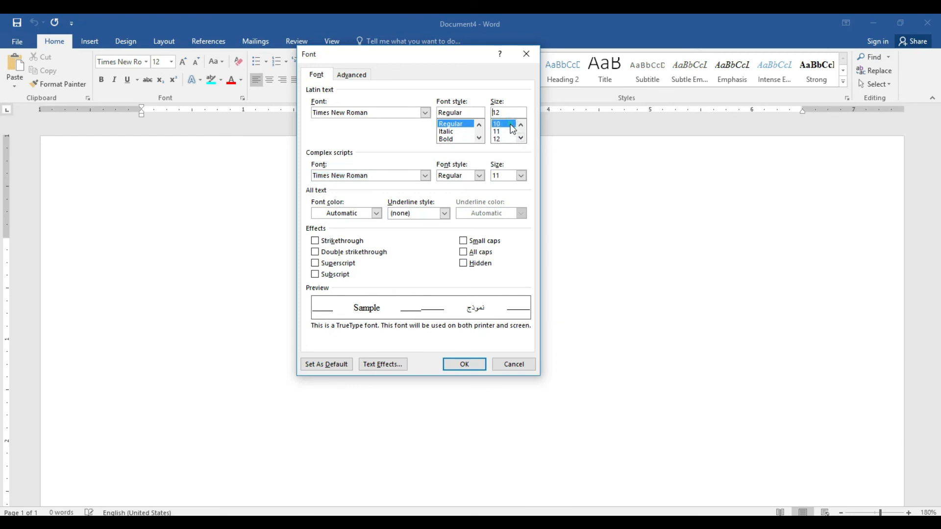
pyautogui.click(425, 113)
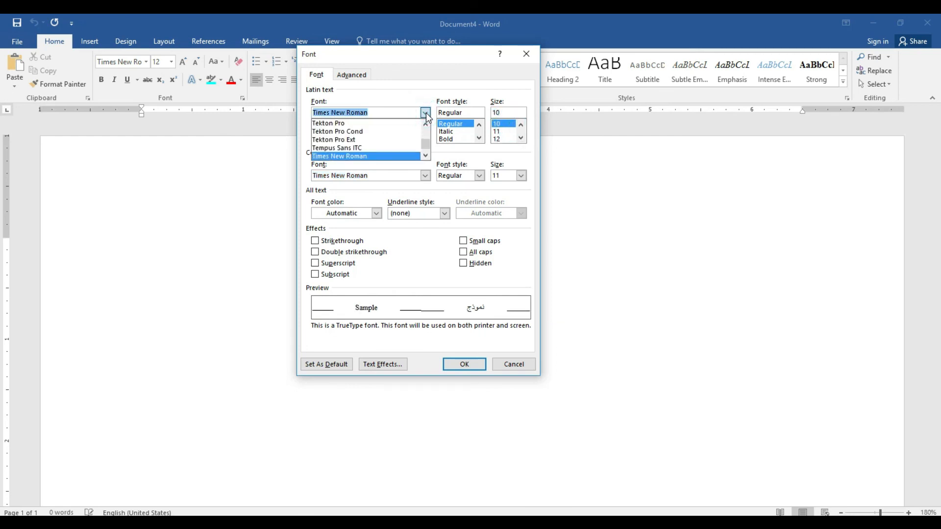
pyautogui.moveTo(426, 145); pyautogui.dragTo(425, 128)
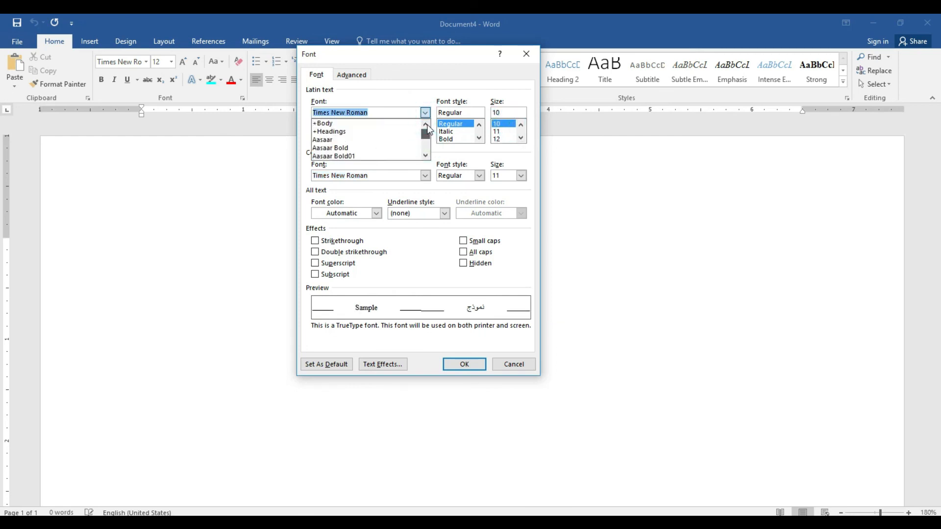
pyautogui.click(375, 125)
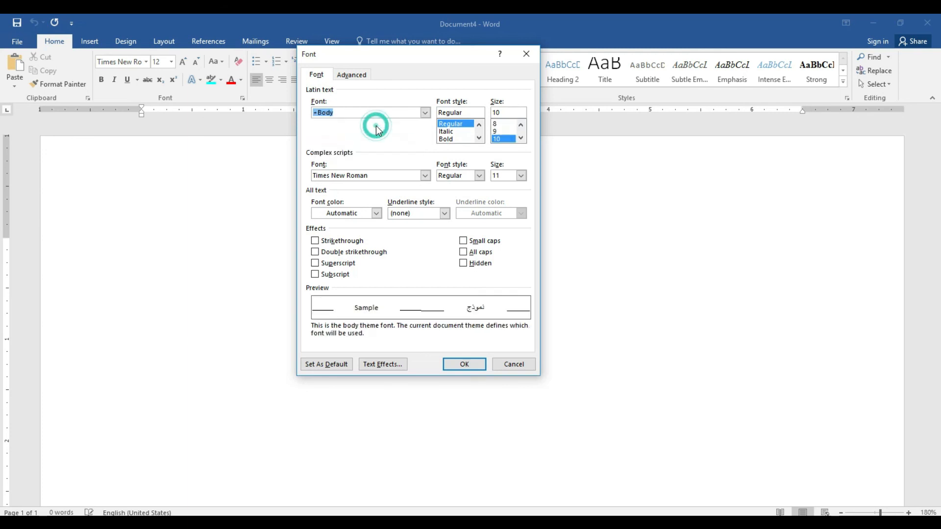
pyautogui.click(336, 372)
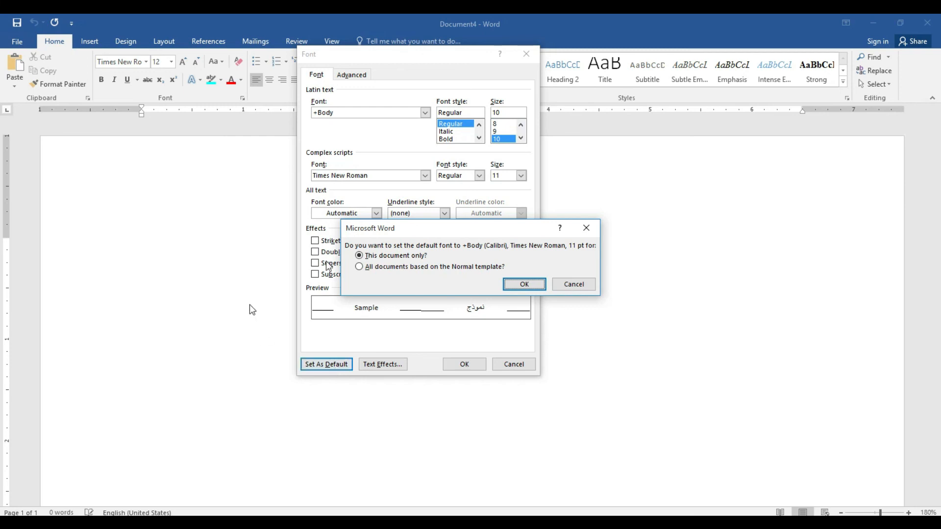
pyautogui.click(404, 269)
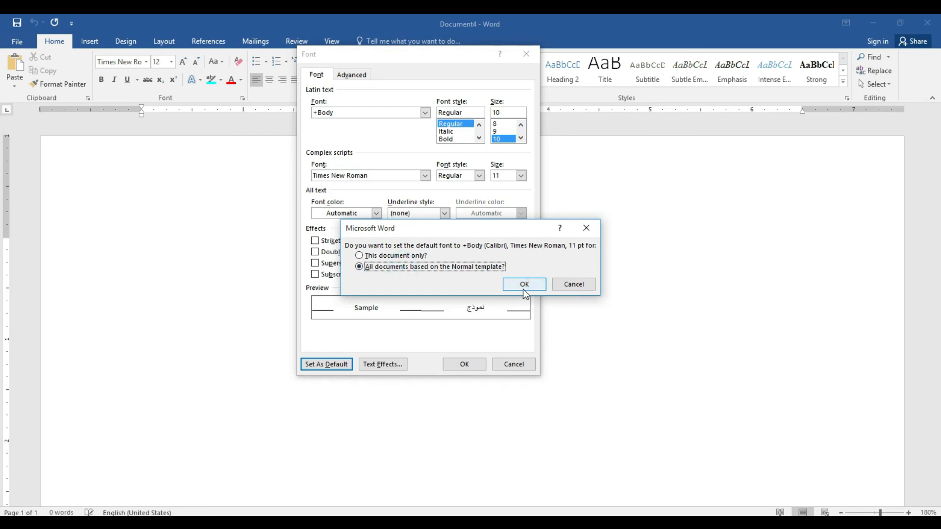
pyautogui.click(525, 284)
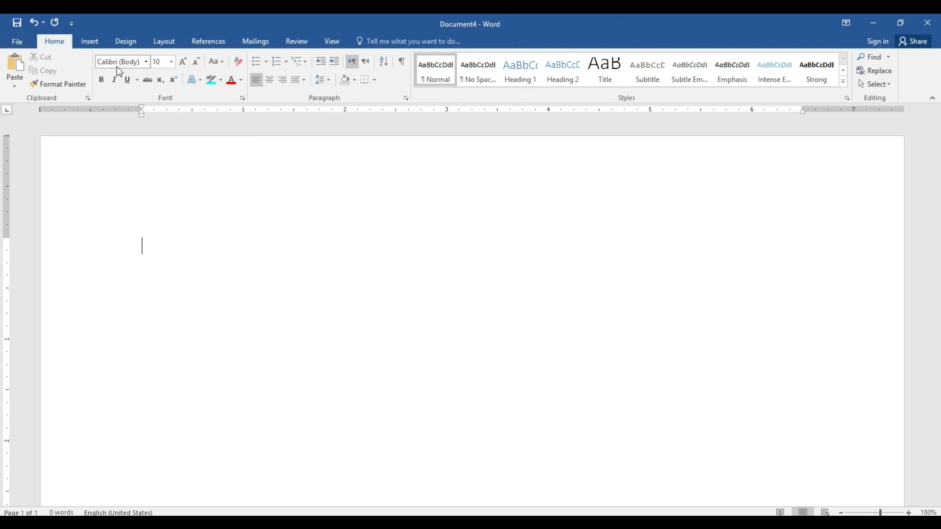
# Step: Enter a string of random test letters in the blank document and delete it
pyautogui.write('lfsfjksjflkjslkfsd')
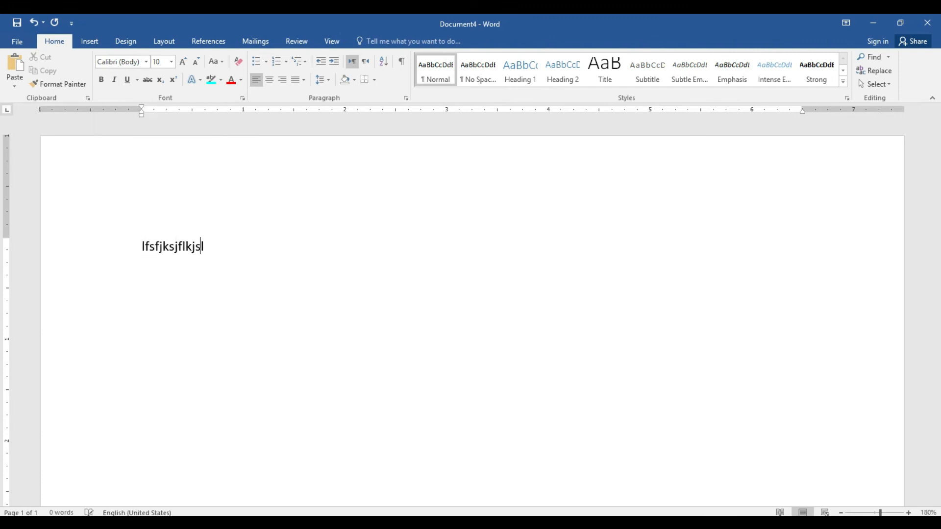
pyautogui.press('BackSpace')
pyautogui.press('BackSpace')
pyautogui.press('BackSpace')
pyautogui.press('BackSpace')
pyautogui.press('BackSpace')
pyautogui.press('BackSpace')
pyautogui.press('BackSpace')
pyautogui.press('BackSpace')
pyautogui.press('BackSpace')
pyautogui.press('BackSpace')
pyautogui.press('BackSpace')
pyautogui.press('BackSpace')
pyautogui.press('BackSpace')
pyautogui.press('BackSpace')
pyautogui.press('BackSpace')
pyautogui.press('BackSpace')
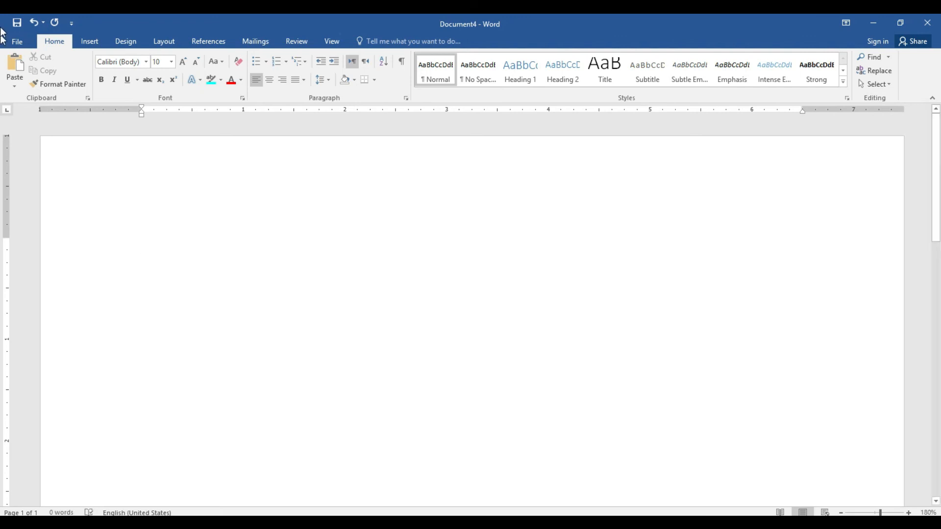
# Step: Create two new blank documents, one after the other, to check their default font
pyautogui.click(11, 43)
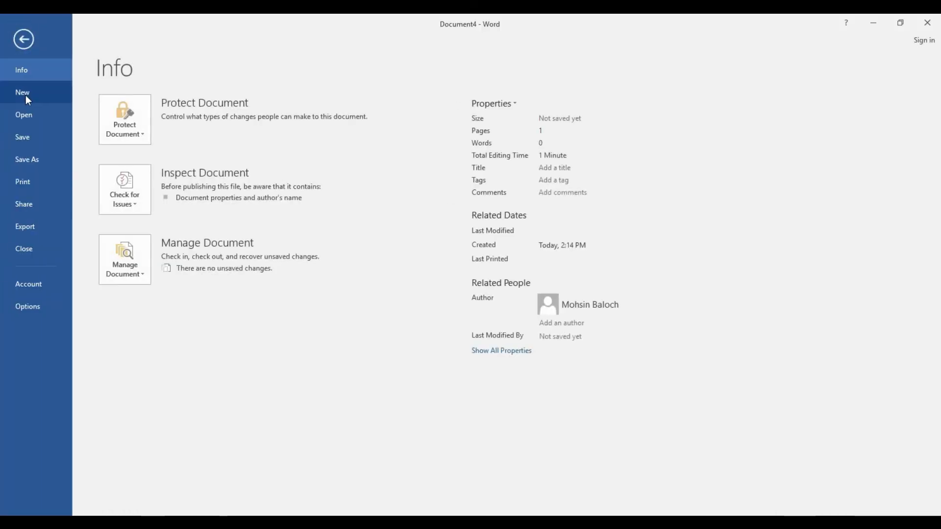
pyautogui.click(25, 95)
pyautogui.click(173, 198)
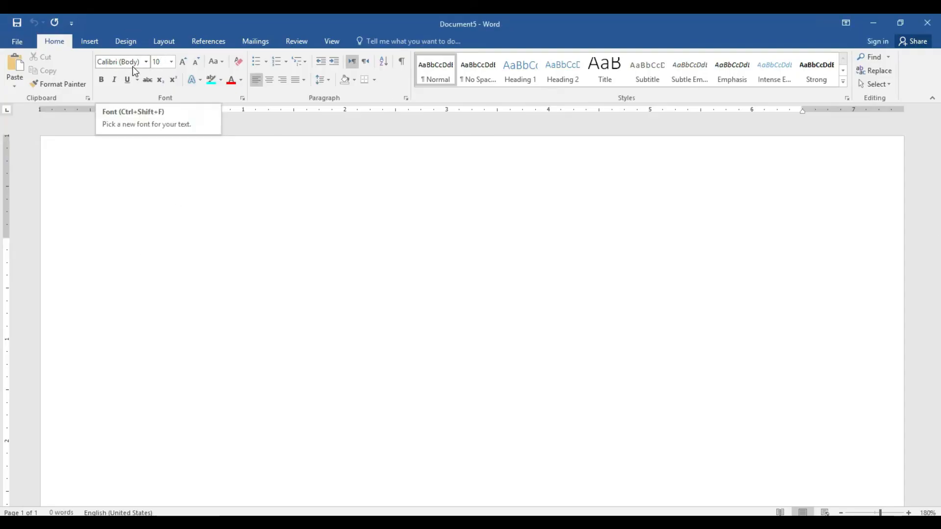
pyautogui.click(24, 44)
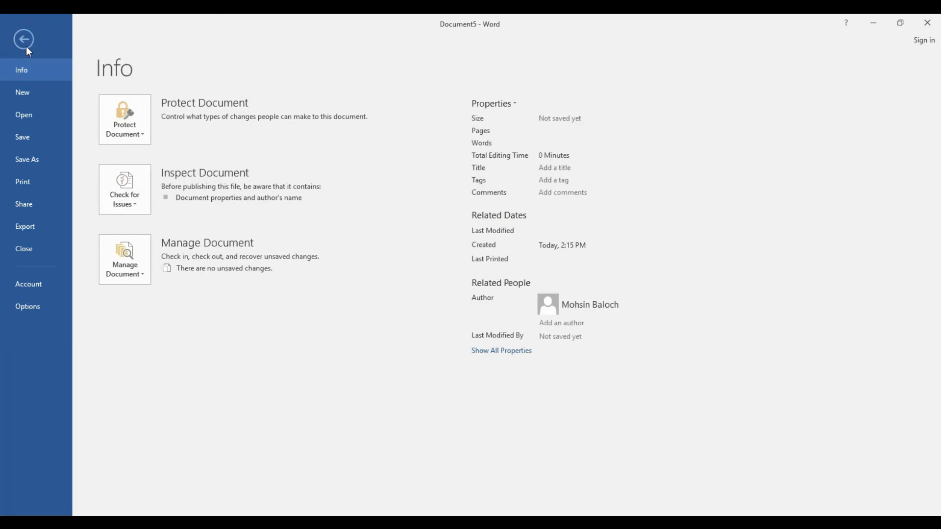
pyautogui.click(31, 93)
pyautogui.click(147, 207)
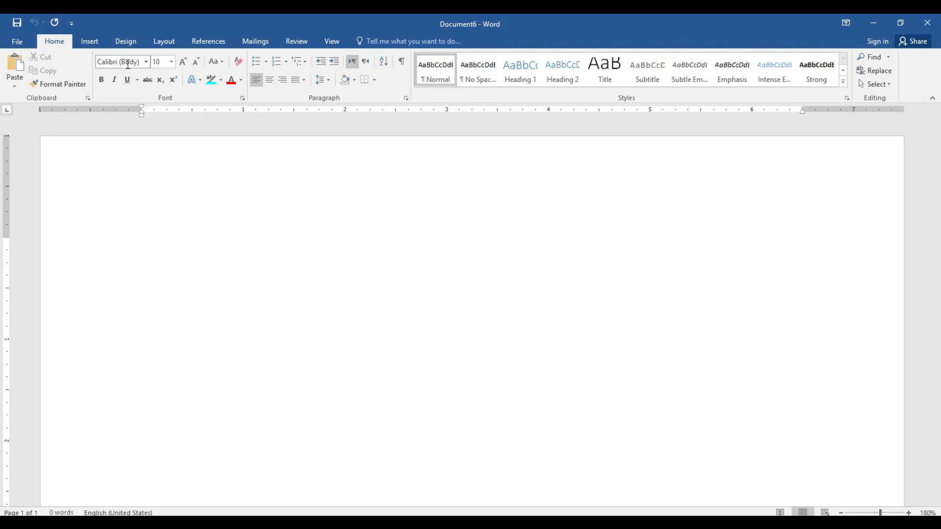
# Step: In the Font dialog, choose Times New Roman at size 12 for the Latin text
pyautogui.click(243, 97)
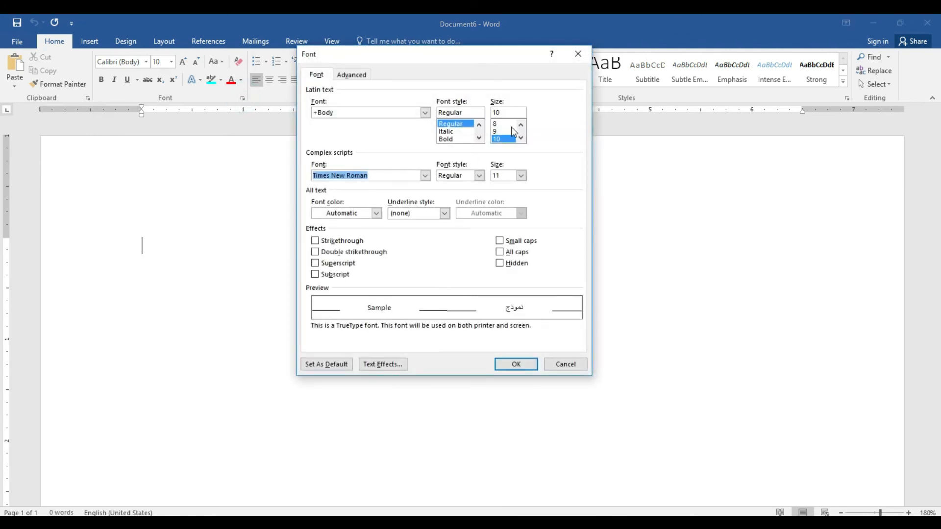
pyautogui.doubleClick(521, 138)
pyautogui.click(505, 139)
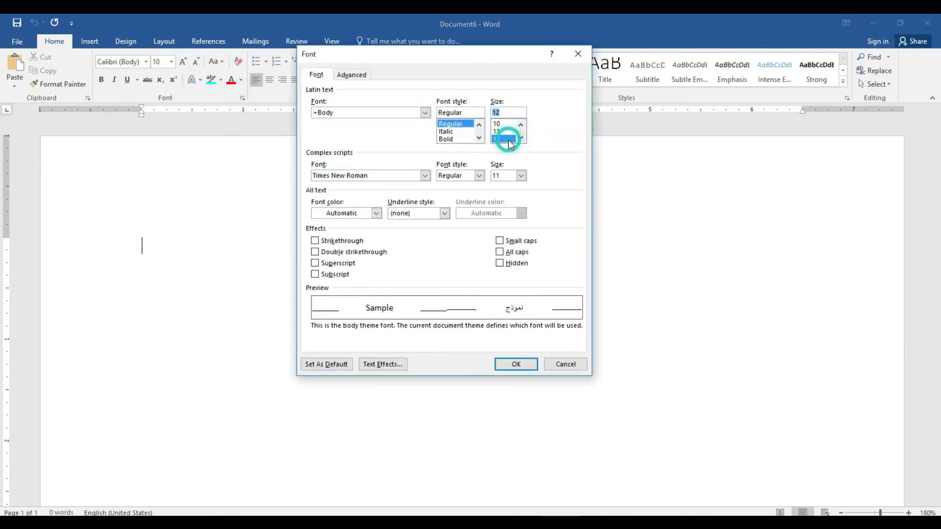
pyautogui.click(424, 113)
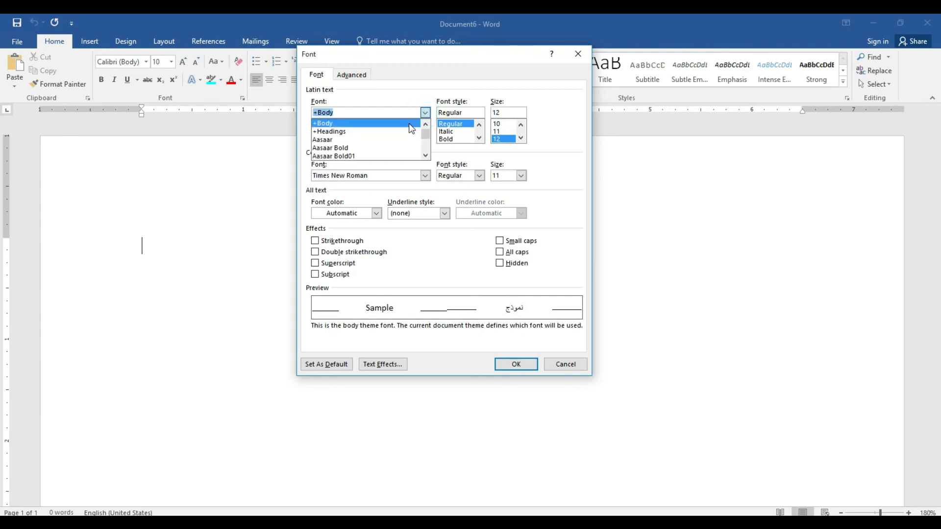
pyautogui.write('t')
pyautogui.click(425, 156)
pyautogui.click(426, 156)
pyautogui.click(425, 156)
pyautogui.click(425, 156)
pyautogui.click(426, 156)
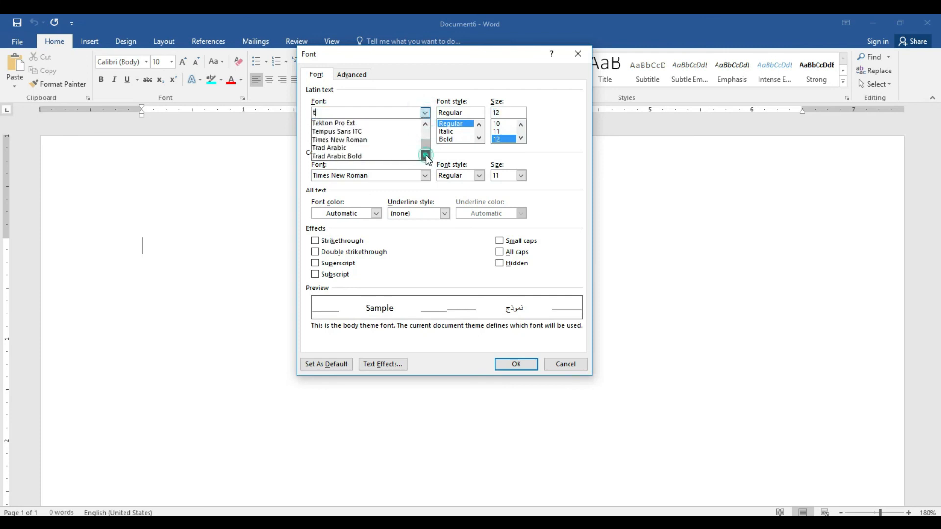
pyautogui.click(391, 140)
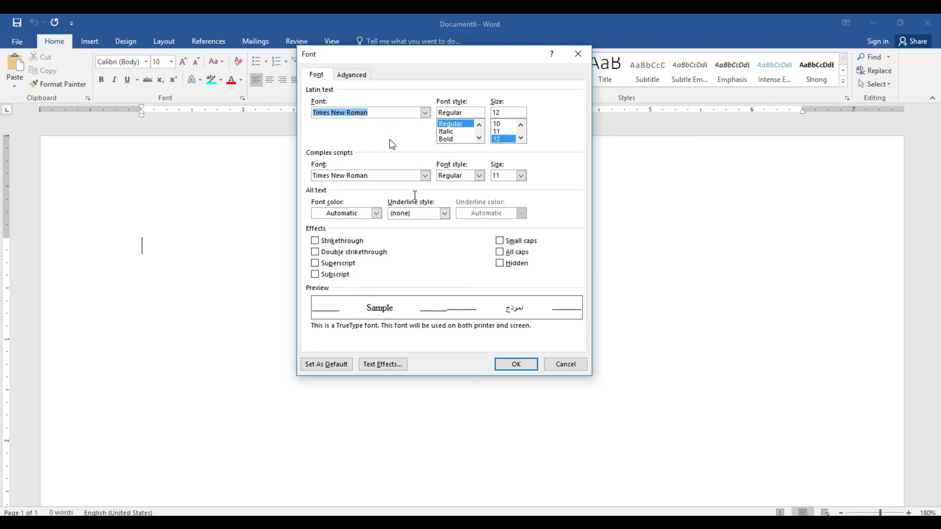
# Step: Make the chosen font settings the default for all documents based on the Normal template
pyautogui.click(340, 365)
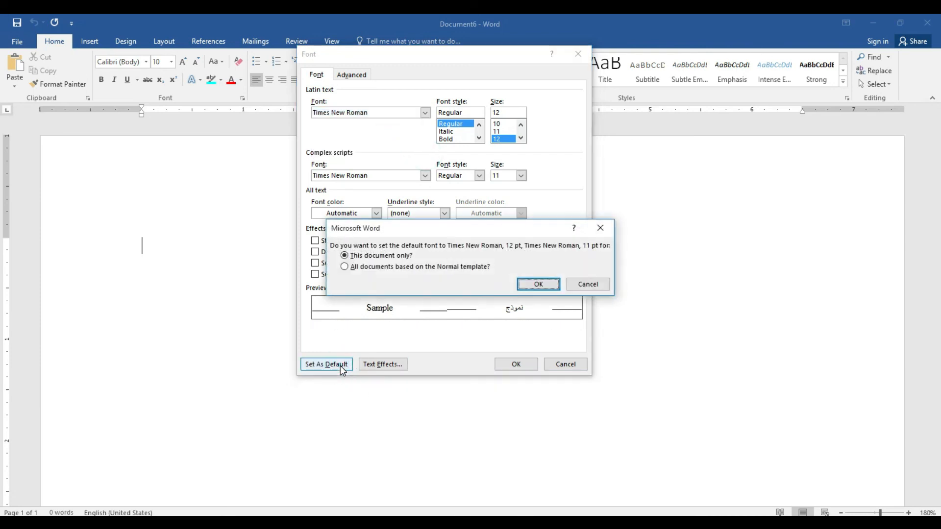
pyautogui.click(364, 269)
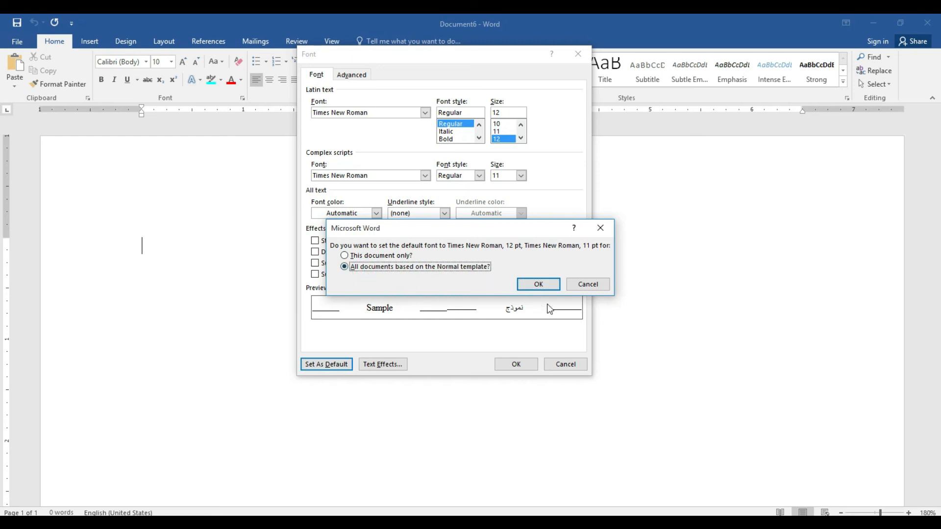
pyautogui.click(538, 284)
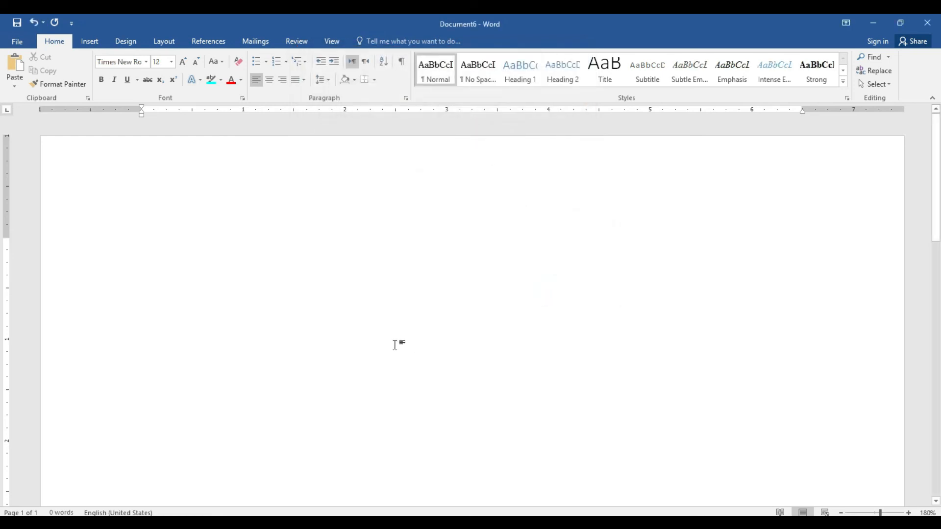
# Step: Create another blank document and open its Font dialog, moving the dialog clear of the ribbon's font commands
pyautogui.click(17, 41)
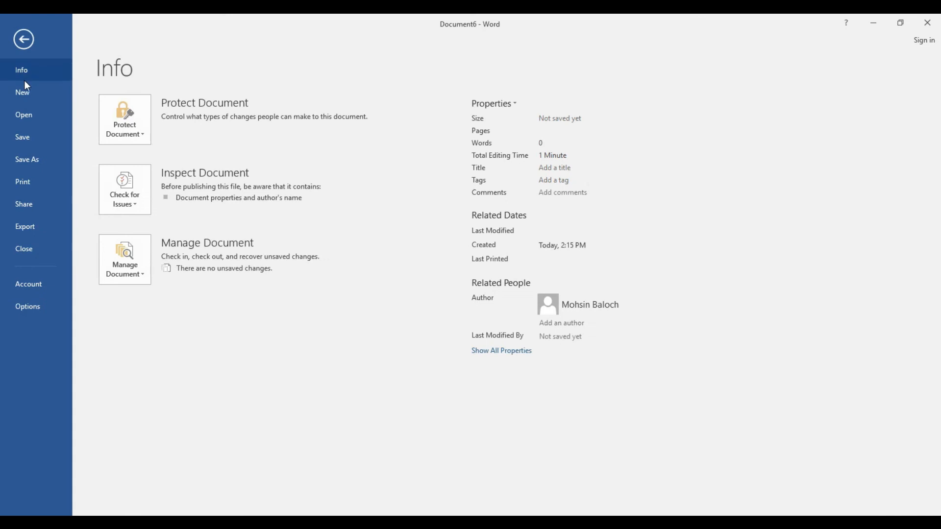
pyautogui.click(31, 93)
pyautogui.click(156, 189)
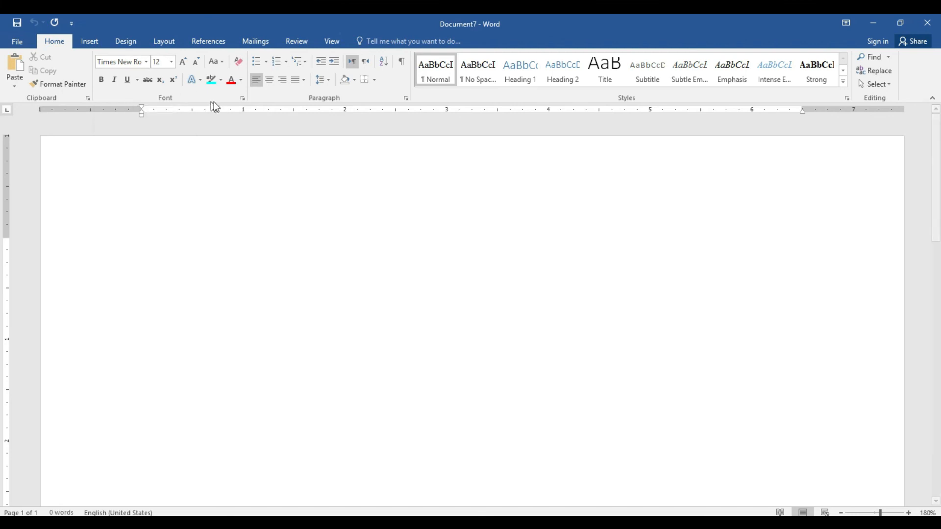
pyautogui.click(243, 99)
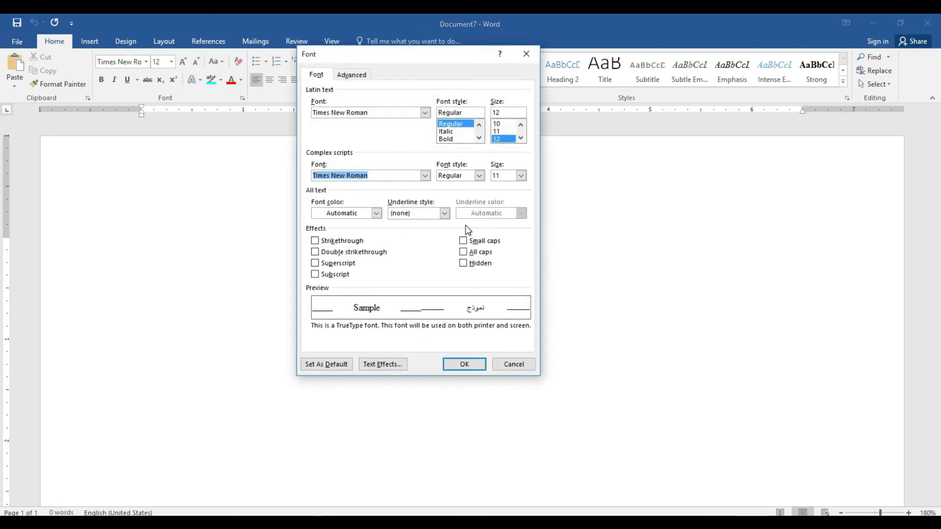
pyautogui.moveTo(393, 56); pyautogui.dragTo(452, 97)
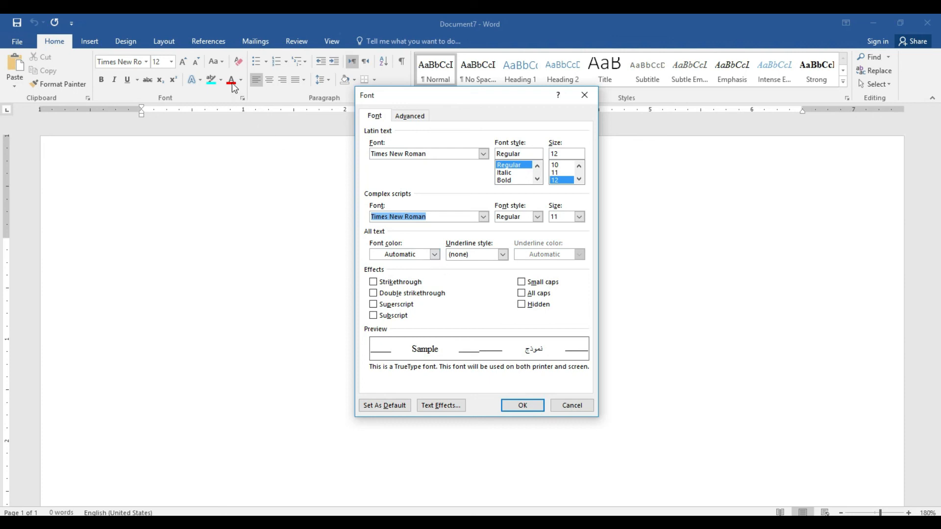
# Step: Try a single-line underline style with a dark orange underline color in the Font dialog
pyautogui.click(504, 256)
pyautogui.click(504, 256)
pyautogui.click(504, 257)
pyautogui.click(483, 283)
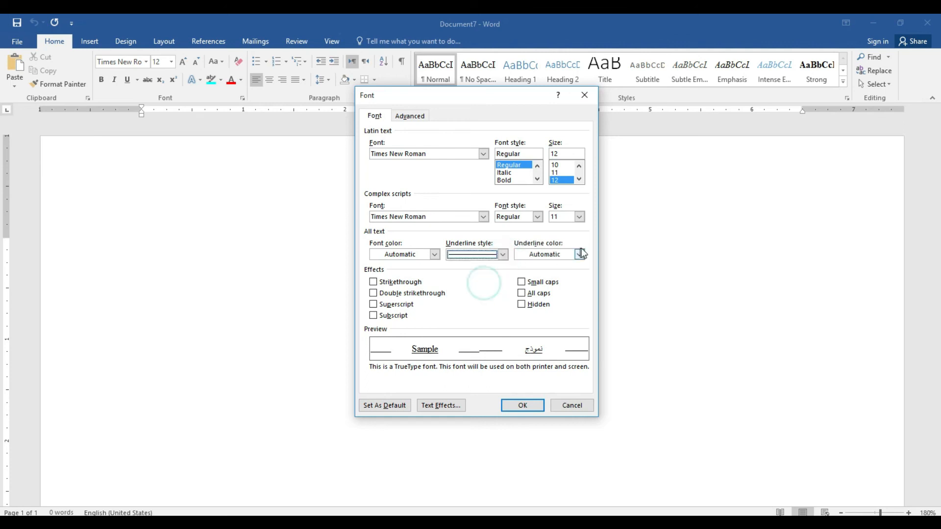
pyautogui.click(580, 254)
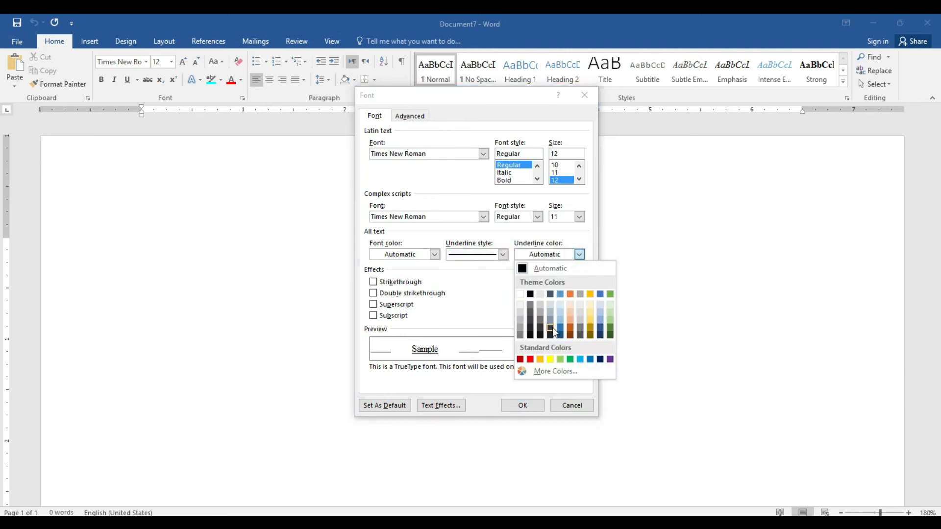
pyautogui.click(568, 330)
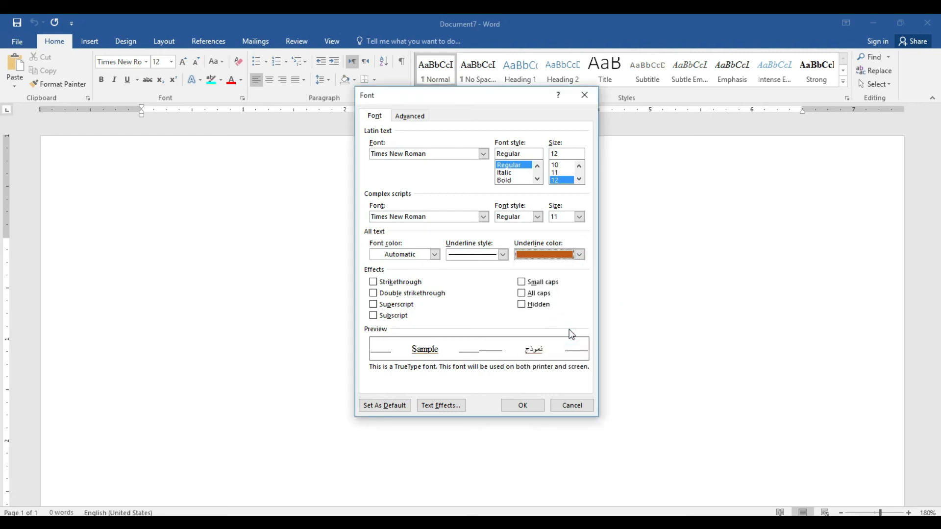
# Step: Reset the underline style to (none) and close the Font dialog without applying changes
pyautogui.click(580, 255)
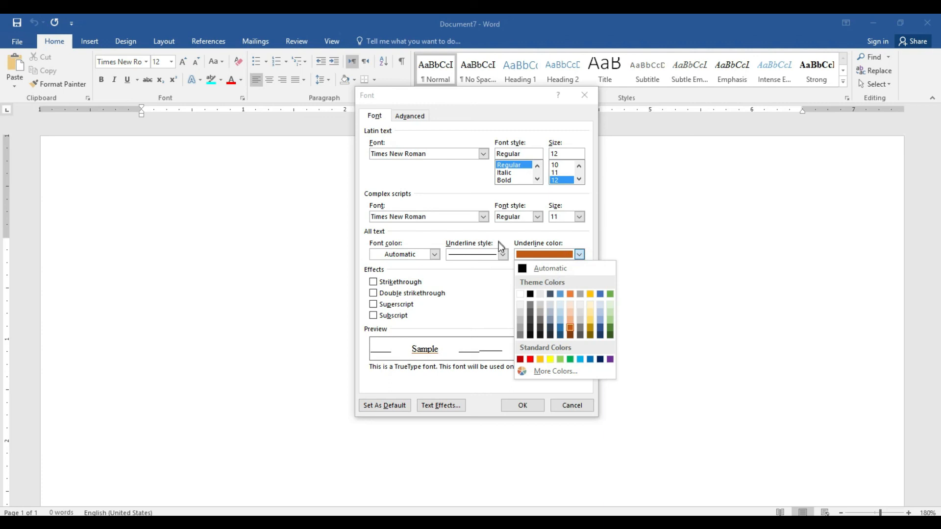
pyautogui.click(502, 255)
pyautogui.click(503, 255)
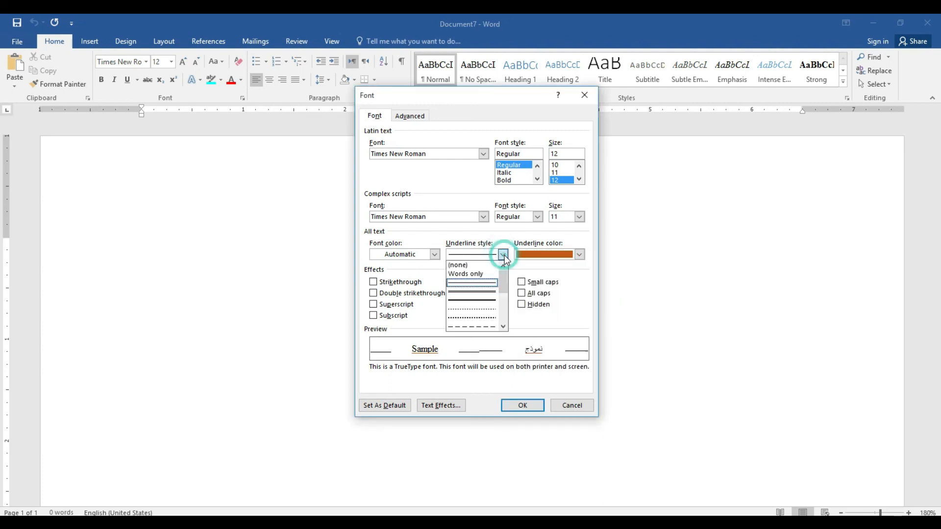
pyautogui.click(489, 266)
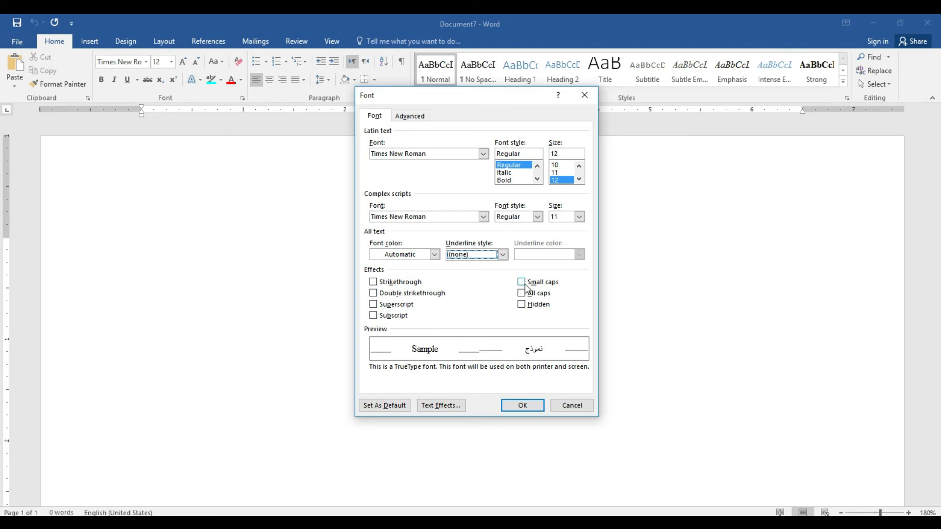
pyautogui.click(577, 406)
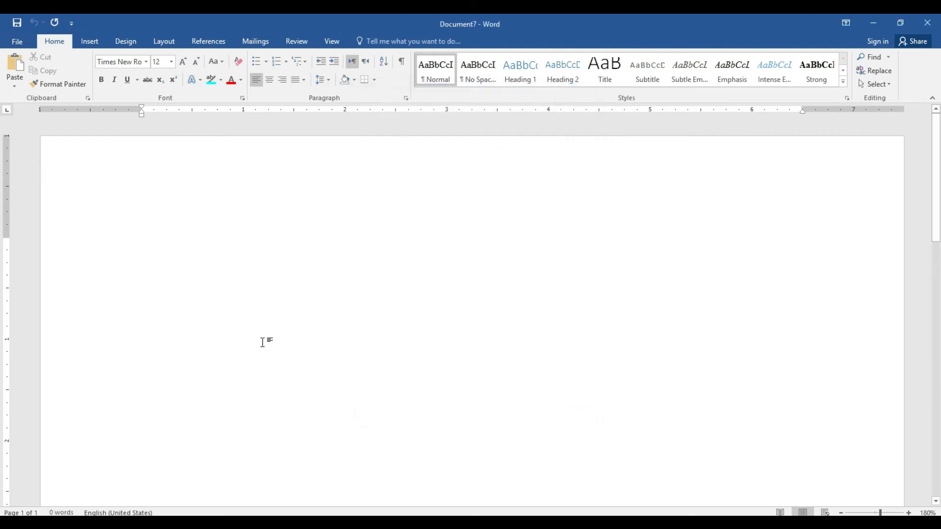
# Step: Enter the word "Computer" at the start of the blank document
pyautogui.write('Engl')
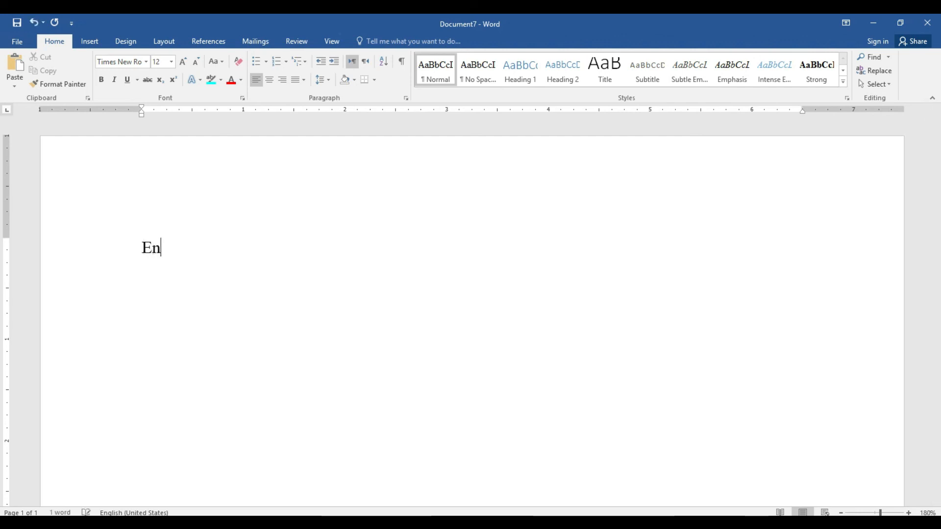
pyautogui.press('BackSpace')
pyautogui.press('BackSpace')
pyautogui.press('BackSpace')
pyautogui.write('Computer')
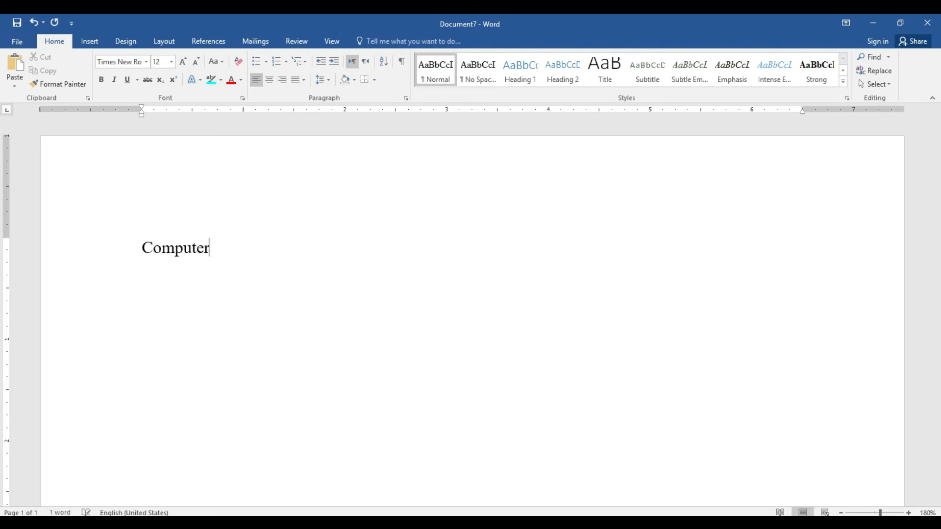
# Step: Enlarge the word "Computer" to font size 22
pyautogui.moveTo(209, 248); pyautogui.dragTo(129, 249)
pyautogui.click(185, 61)
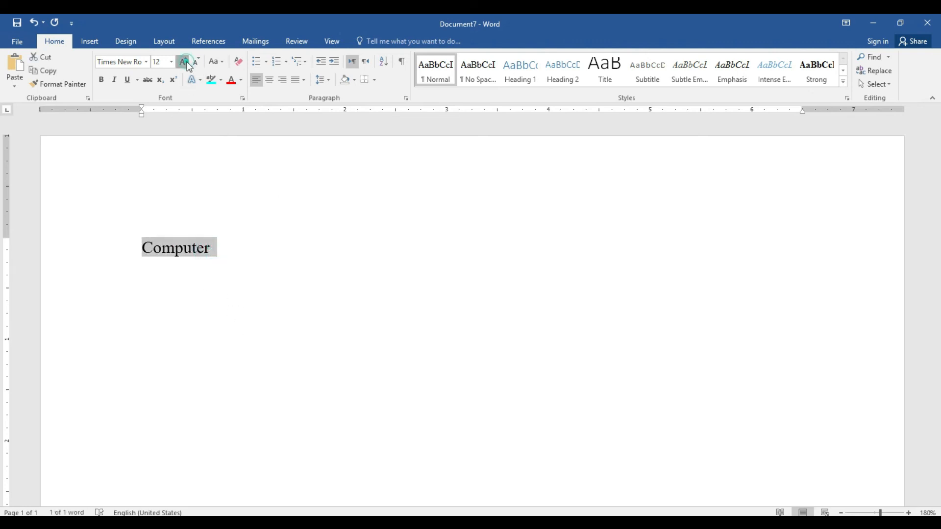
pyautogui.click(185, 61)
pyautogui.click(184, 62)
pyautogui.click(187, 65)
pyautogui.click(186, 65)
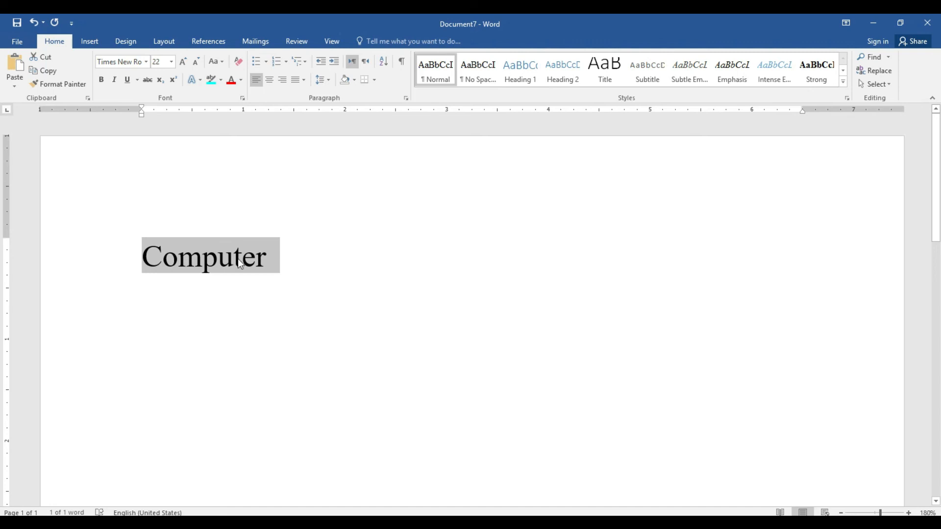
# Step: Apply the Small caps effect to the word "Computer" and deselect it
pyautogui.click(242, 98)
pyautogui.click(541, 286)
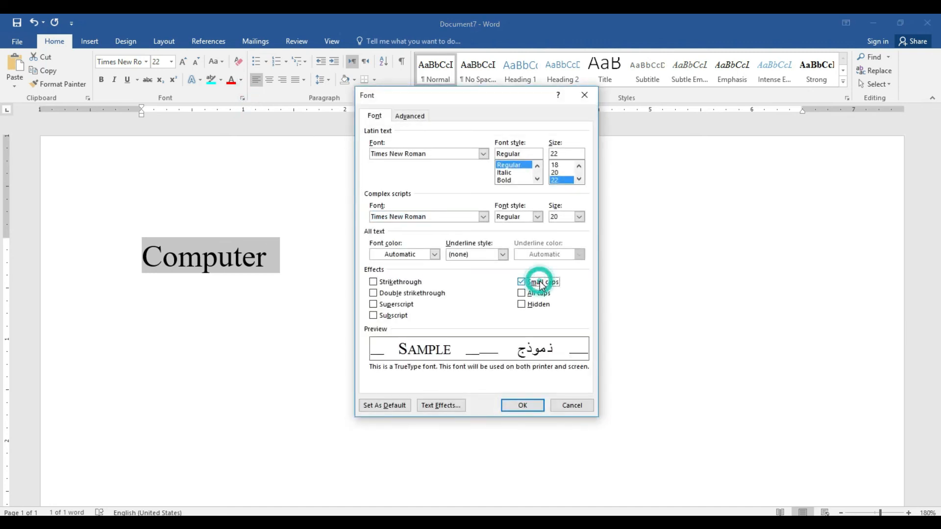
pyautogui.click(541, 286)
pyautogui.click(541, 285)
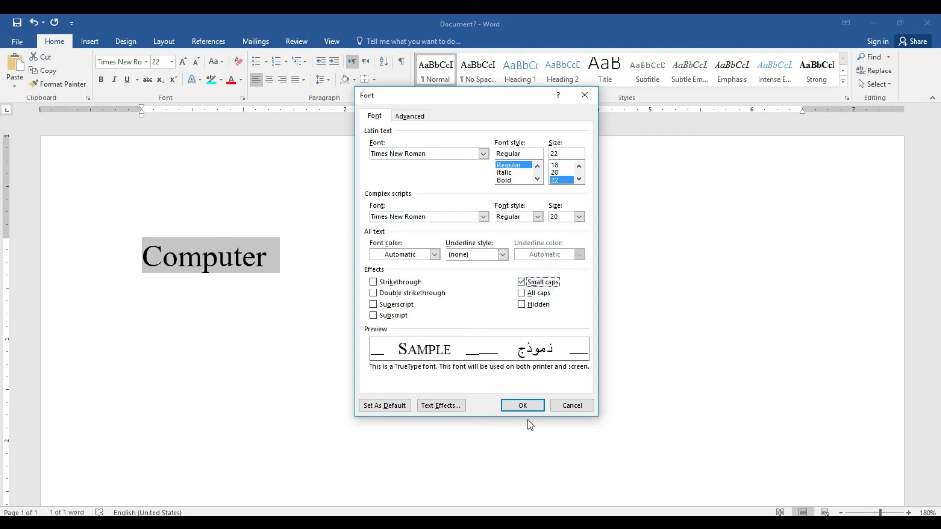
pyautogui.click(522, 405)
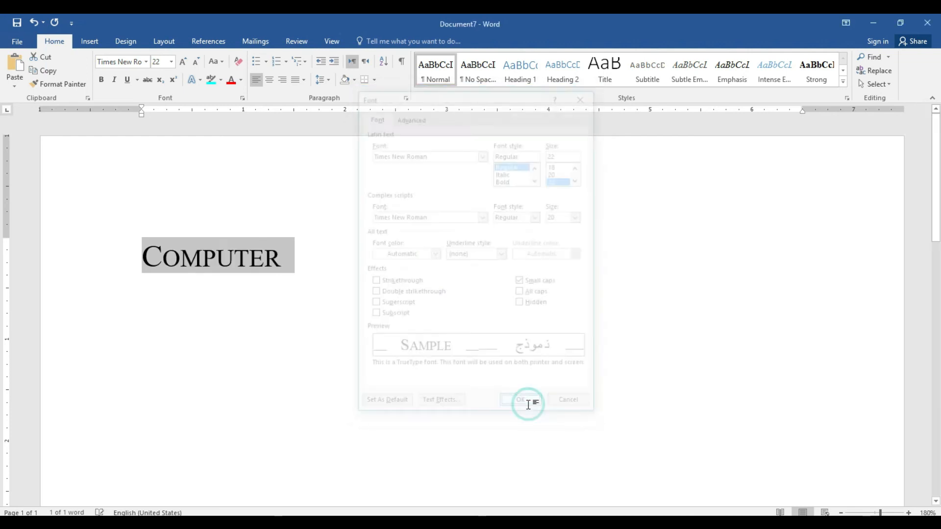
pyautogui.click(302, 282)
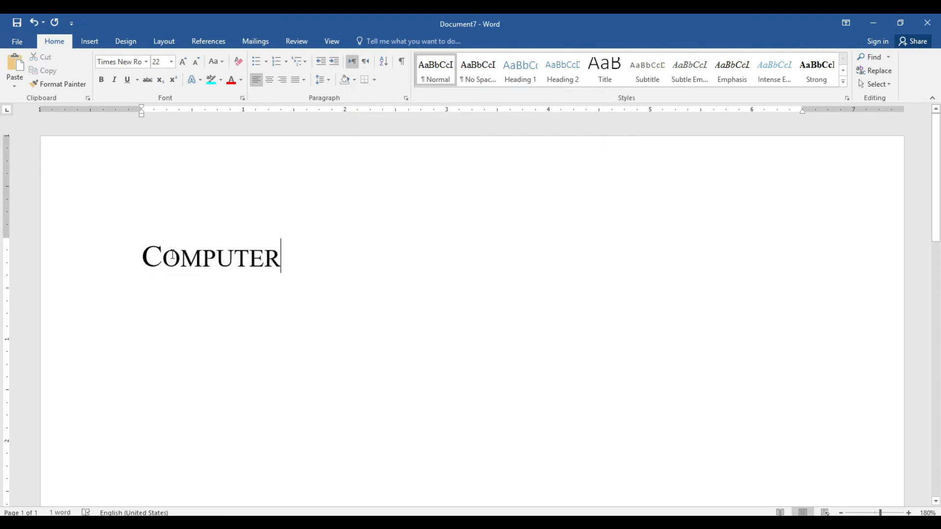
# Step: Change the effect on the word "Computer" from Small caps to All caps
pyautogui.moveTo(289, 260); pyautogui.dragTo(139, 238)
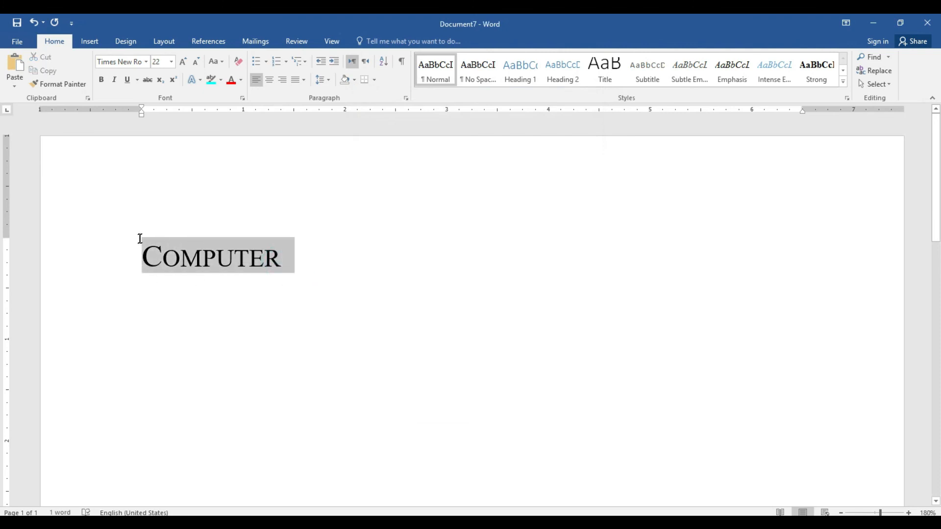
pyautogui.click(243, 98)
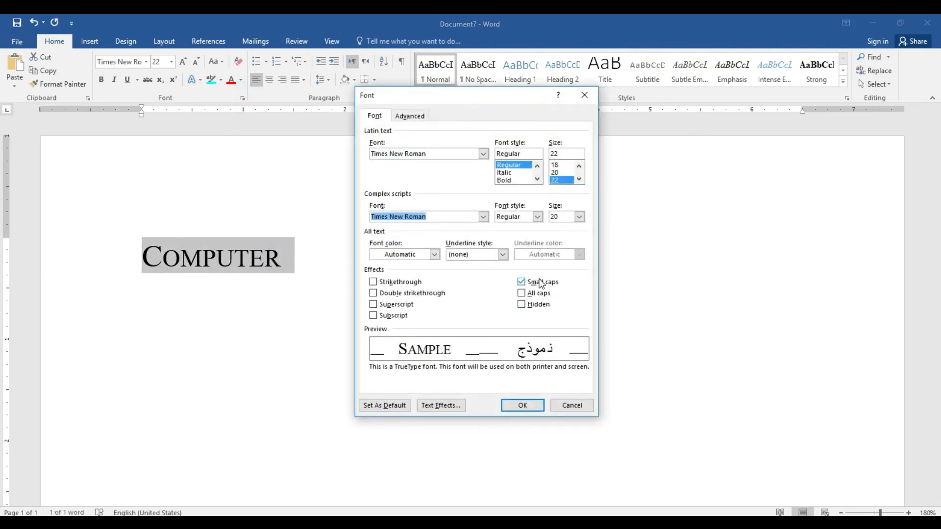
pyautogui.click(538, 293)
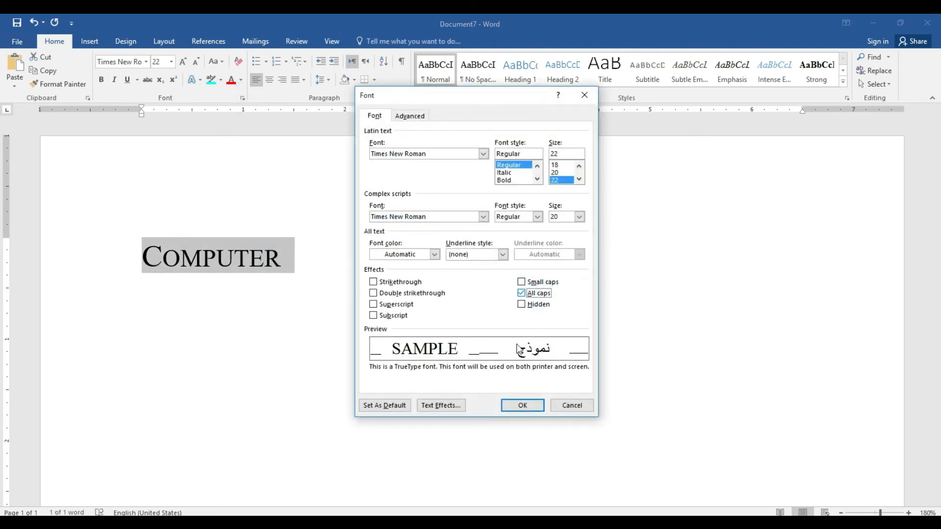
pyautogui.click(523, 407)
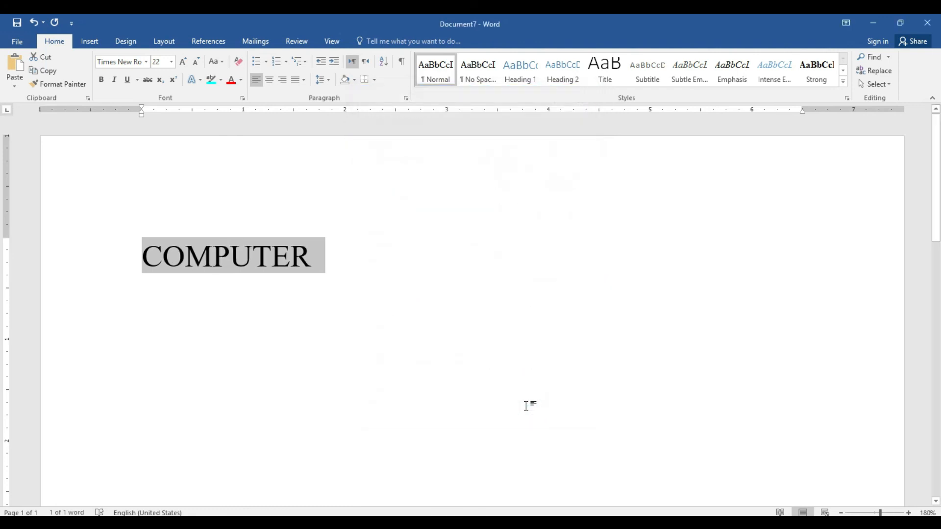
# Step: Apply the Hidden font effect to the selected word "COMPUTER"
pyautogui.click(242, 98)
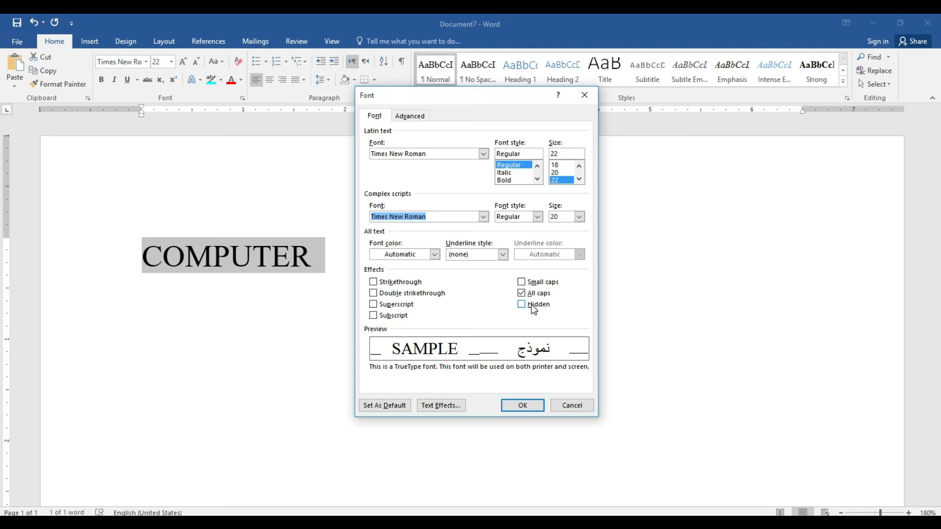
pyautogui.click(531, 304)
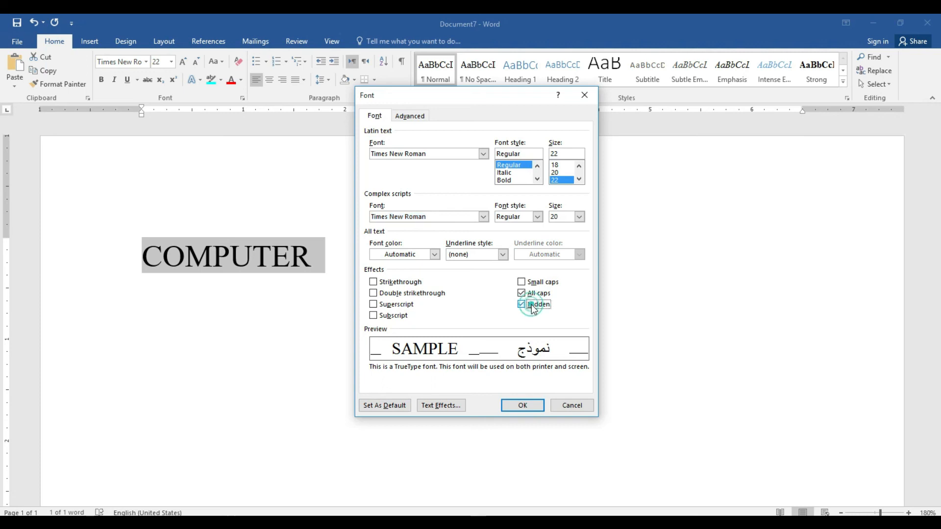
pyautogui.click(523, 406)
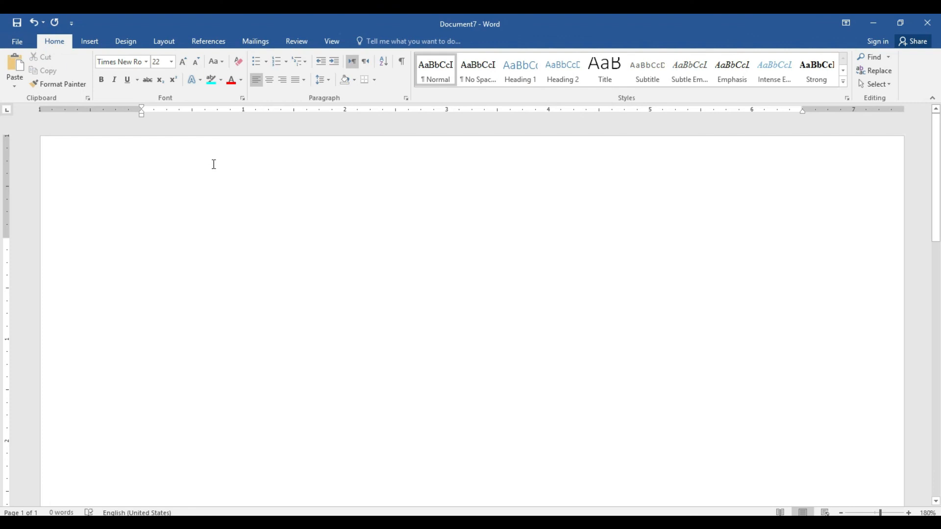
# Step: Try to bring the hidden word back by toggling the Hidden effect in the Font dialog
pyautogui.click(242, 98)
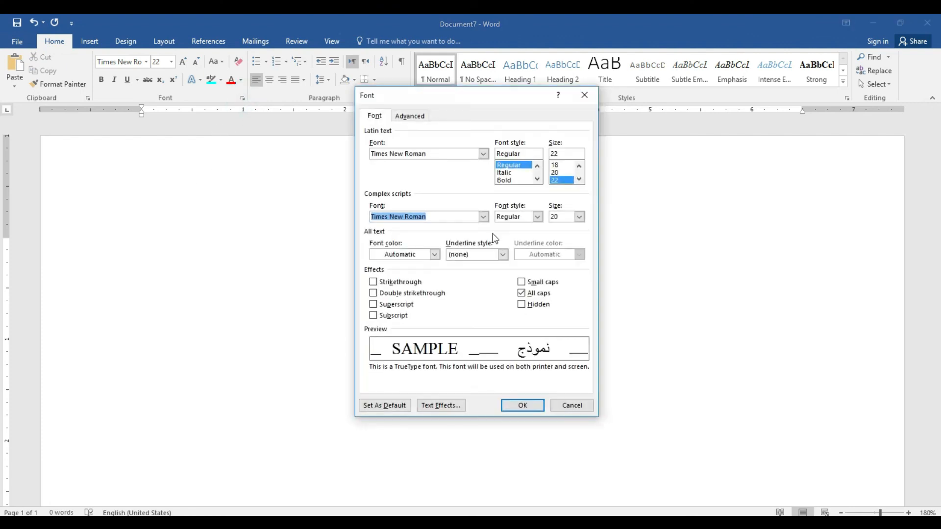
pyautogui.click(532, 304)
pyautogui.click(522, 406)
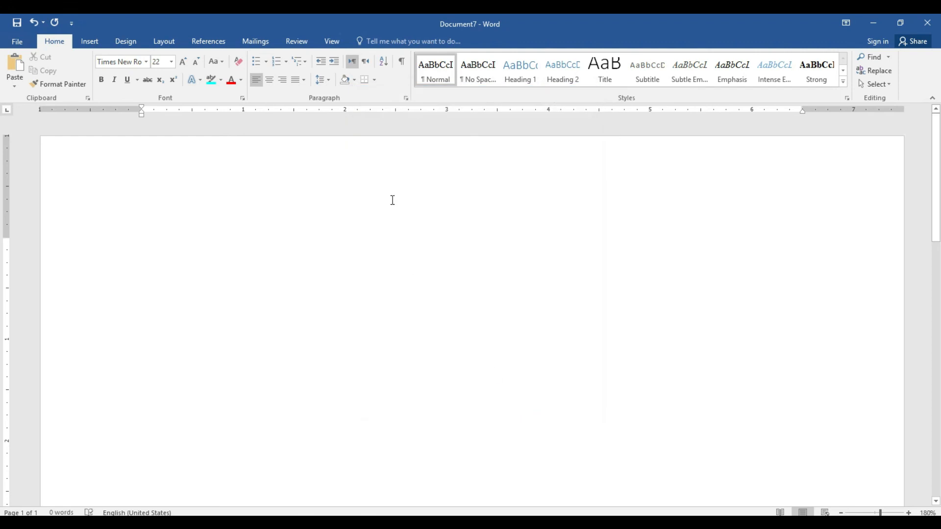
# Step: Reveal the formatting marks, remove the Hidden effect from "COMPUTER", and turn the marks off again
pyautogui.click(402, 61)
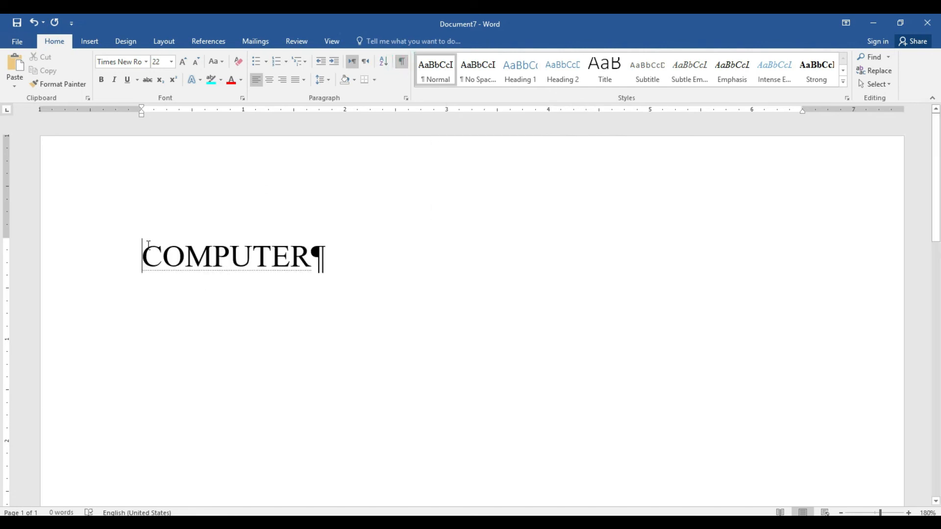
pyautogui.moveTo(141, 247); pyautogui.dragTo(320, 256)
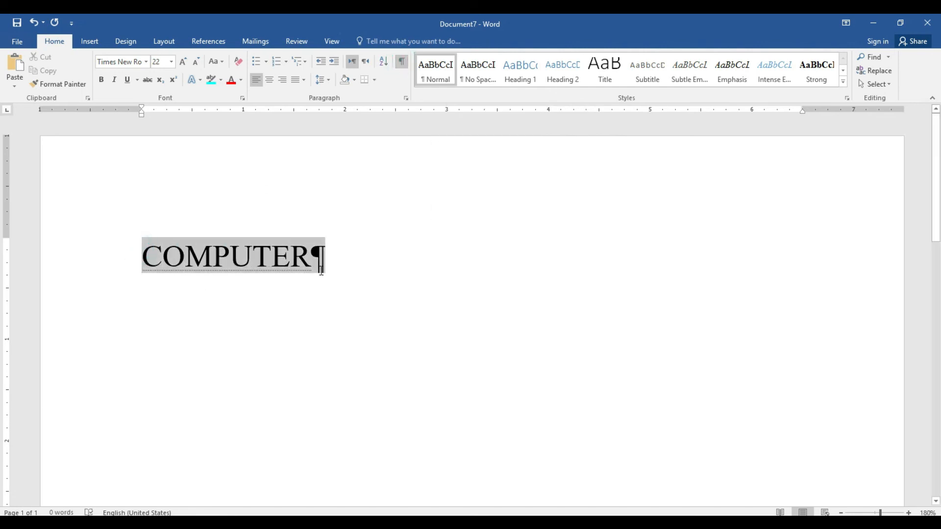
pyautogui.click(242, 97)
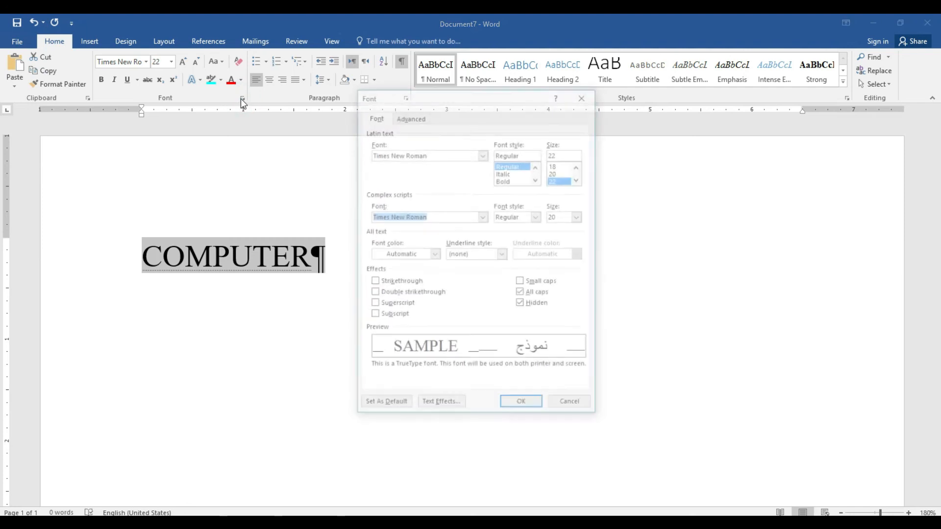
pyautogui.click(528, 304)
pyautogui.click(532, 405)
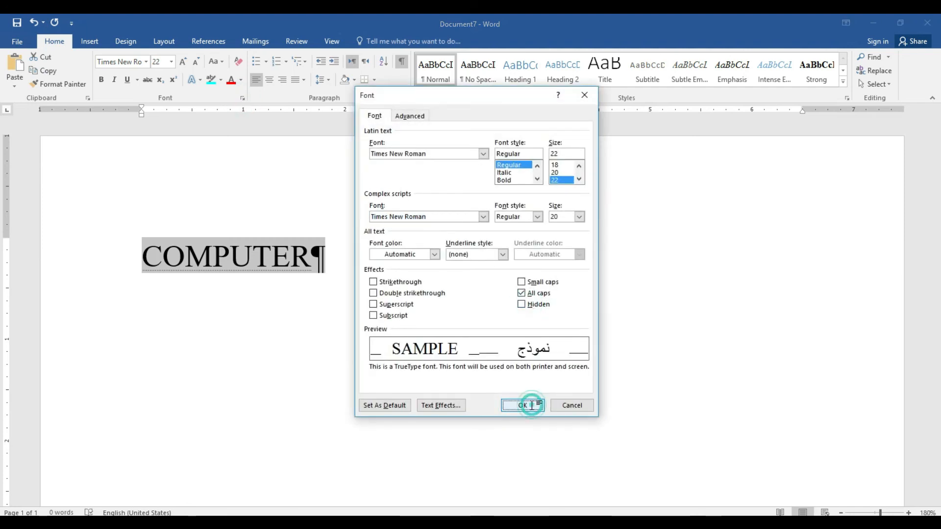
pyautogui.click(401, 61)
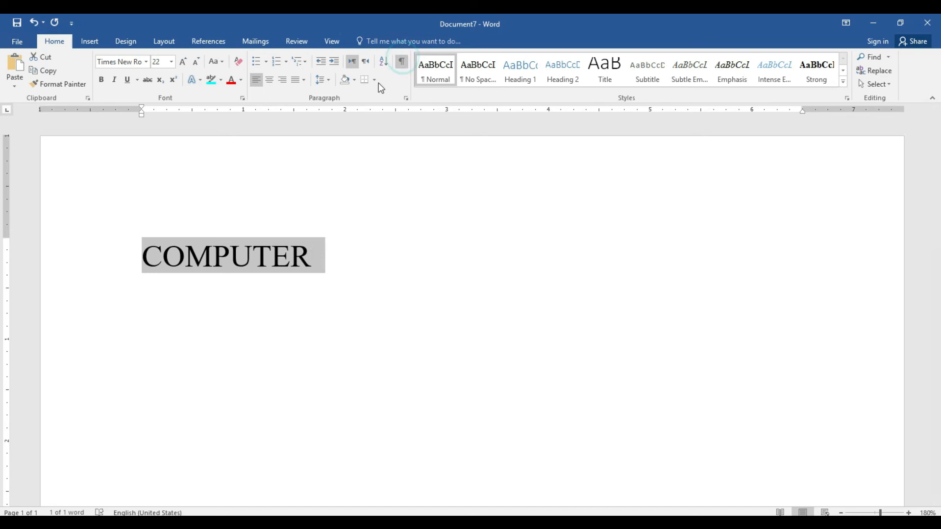
pyautogui.click(311, 261)
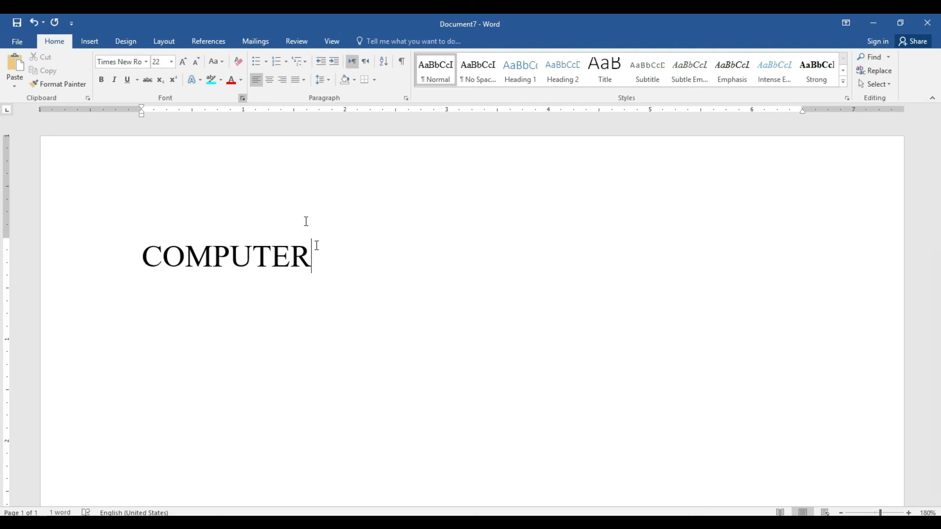
# Step: Try character scales of 200% and 80% for "COMPUTER" in the Font dialog, and return the scale to 100%
pyautogui.moveTo(317, 250); pyautogui.dragTo(103, 260)
pyautogui.click(242, 99)
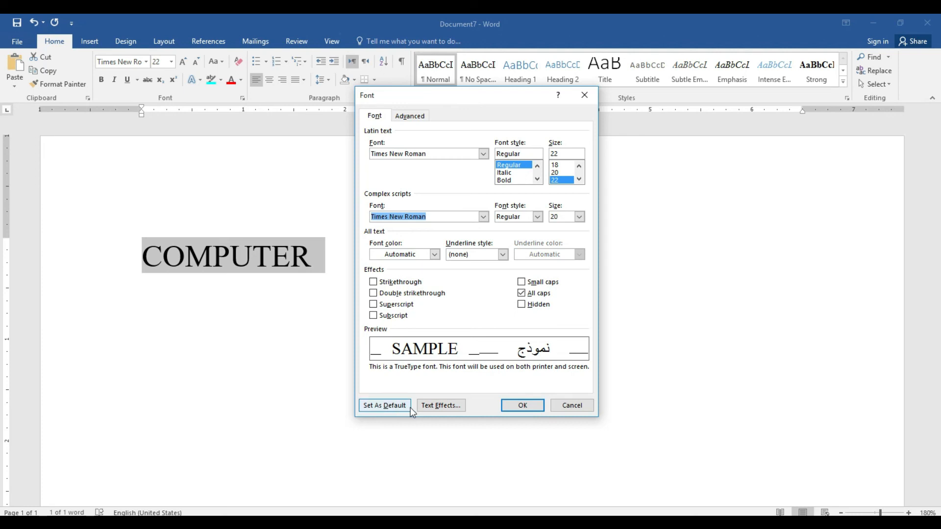
pyautogui.click(418, 116)
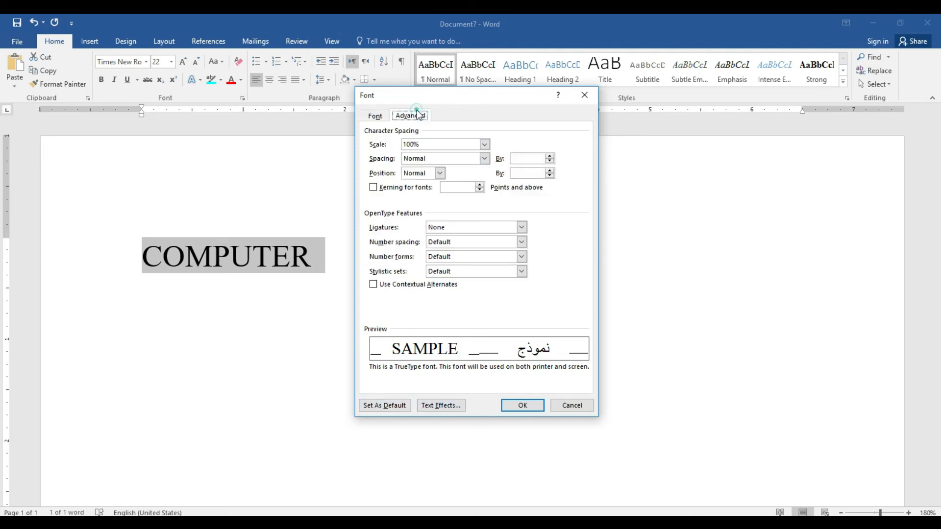
pyautogui.click(484, 144)
pyautogui.click(466, 152)
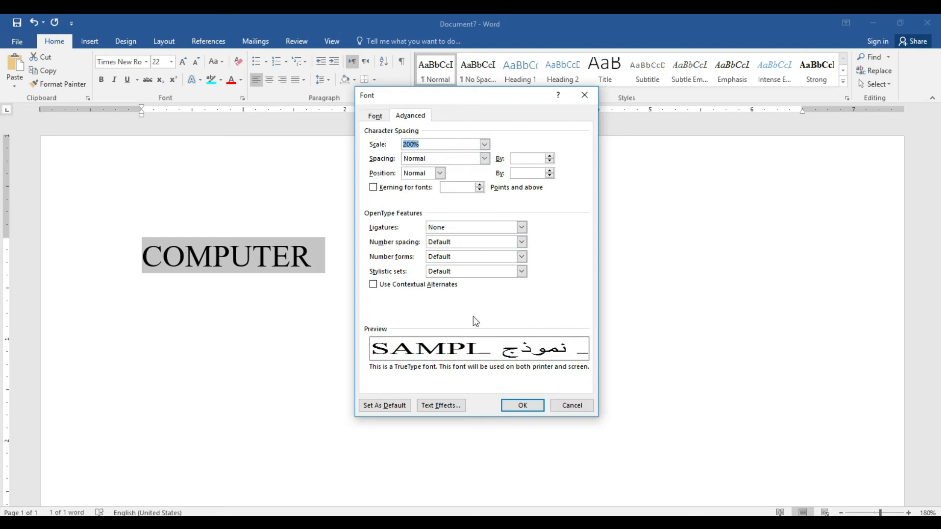
pyautogui.click(484, 144)
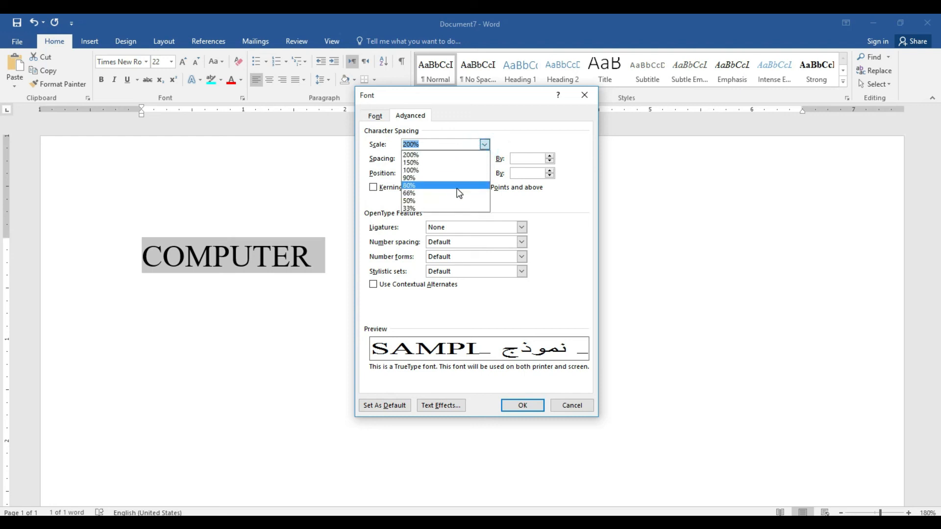
pyautogui.click(457, 187)
pyautogui.click(484, 144)
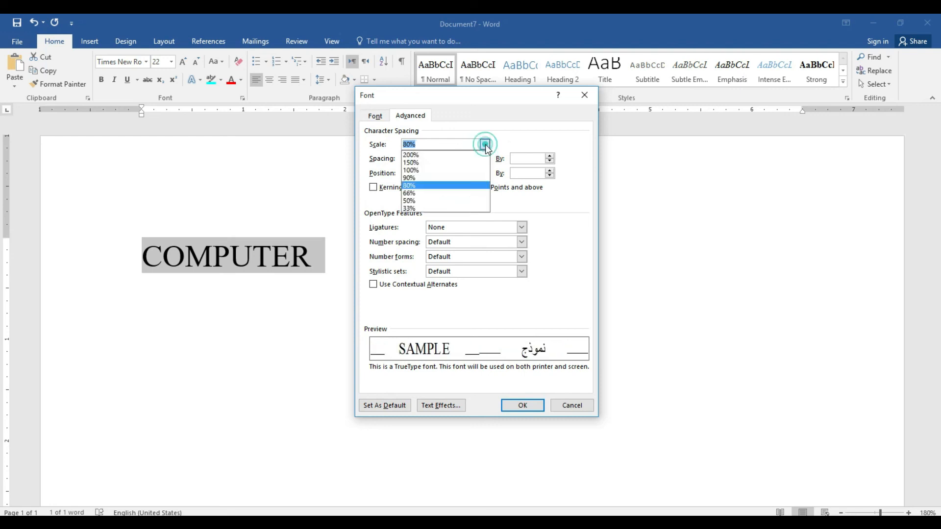
pyautogui.click(461, 170)
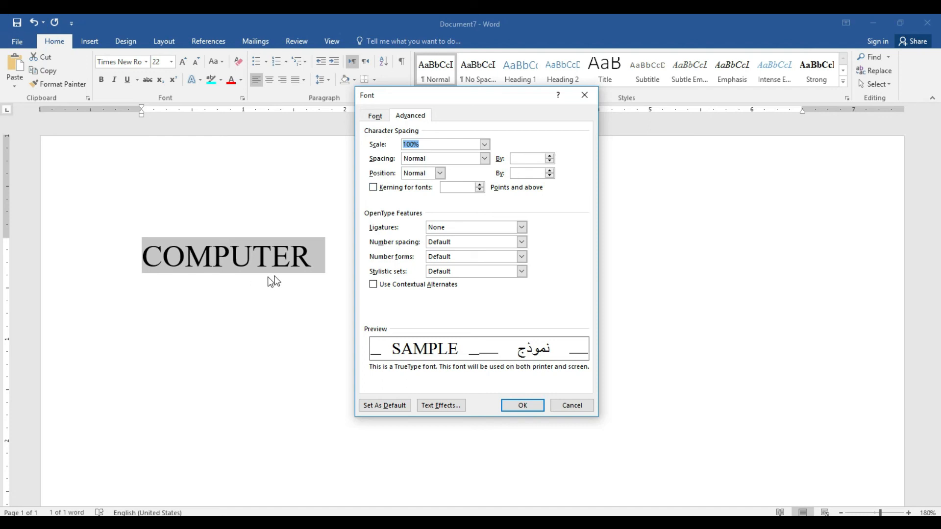
# Step: Expand the character spacing of "COMPUTER" by 4 pt
pyautogui.click(551, 154)
pyautogui.click(552, 154)
pyautogui.click(552, 154)
pyautogui.click(551, 154)
pyautogui.click(551, 154)
pyautogui.click(552, 154)
pyautogui.click(551, 154)
pyautogui.click(552, 154)
pyautogui.click(552, 153)
pyautogui.click(551, 154)
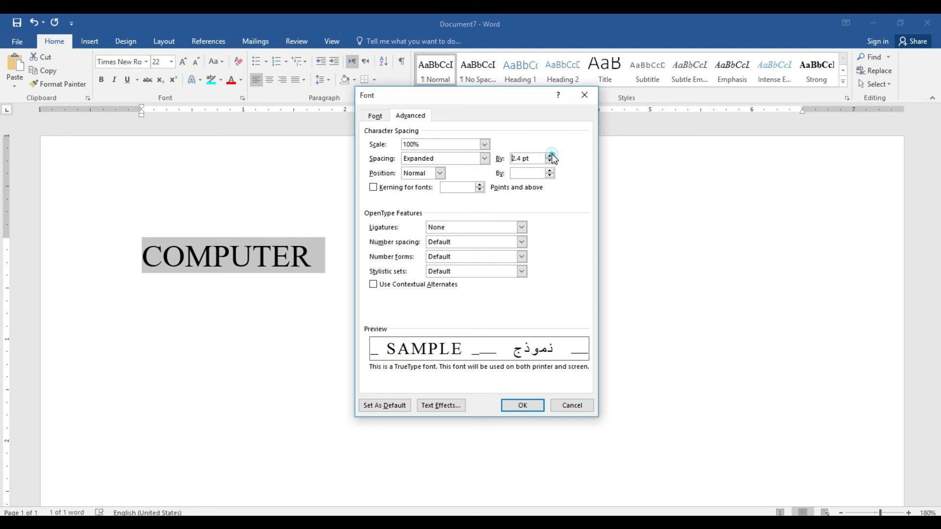
pyautogui.click(552, 154)
pyautogui.click(551, 154)
pyautogui.click(551, 154)
pyautogui.click(551, 154)
pyautogui.click(551, 153)
pyautogui.click(551, 153)
pyautogui.click(551, 153)
pyautogui.click(552, 154)
pyautogui.click(551, 155)
pyautogui.click(552, 155)
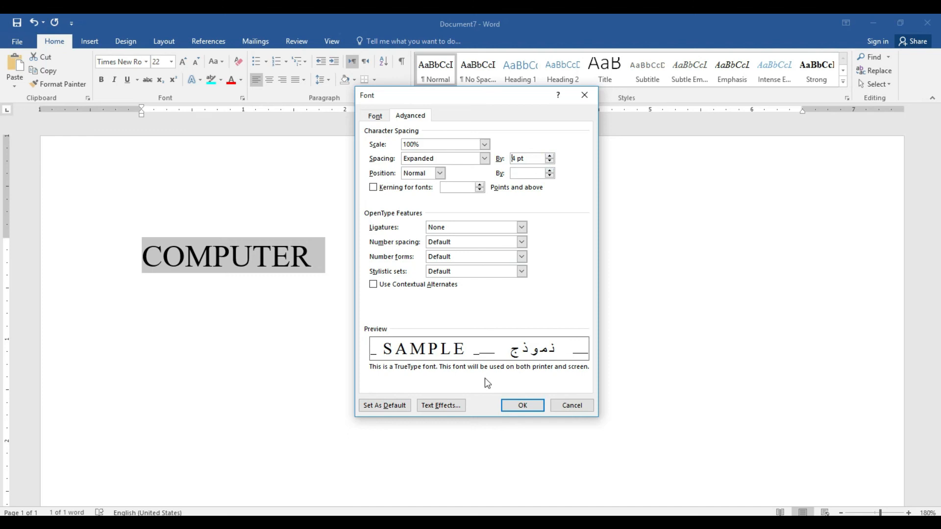
pyautogui.click(523, 406)
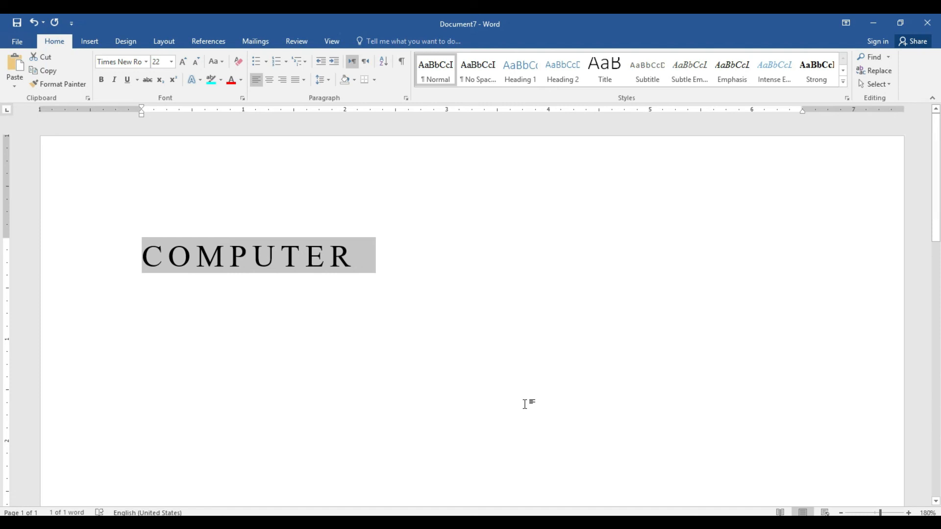
# Step: Center the word "COMPUTER" and reset its character spacing to Normal
pyautogui.click(270, 80)
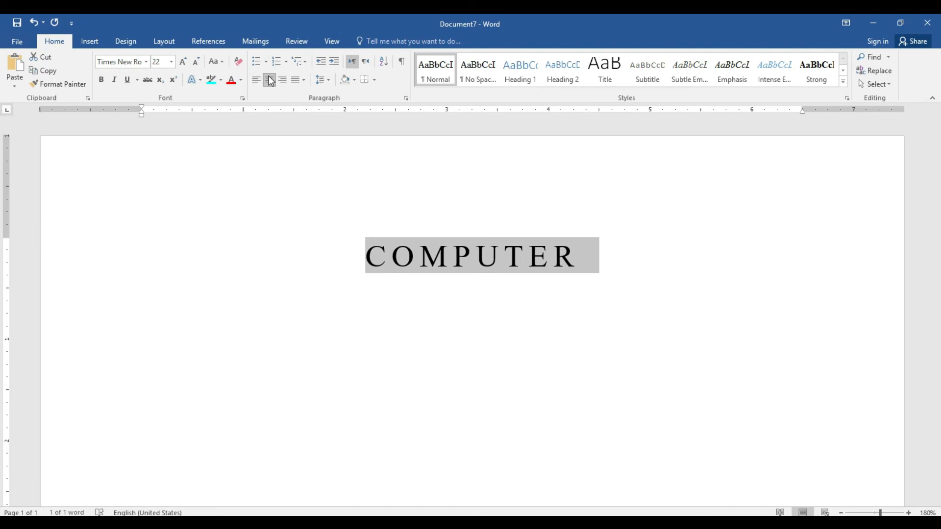
pyautogui.click(242, 98)
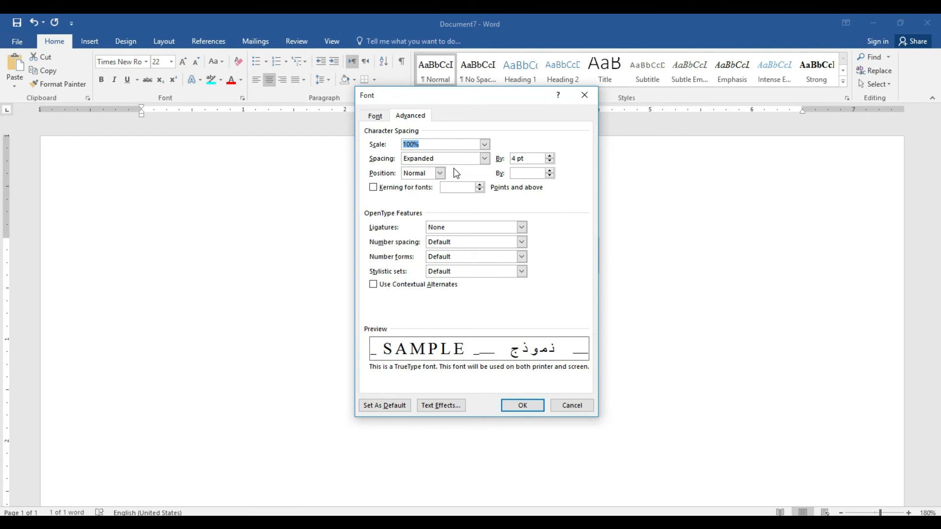
pyautogui.click(484, 158)
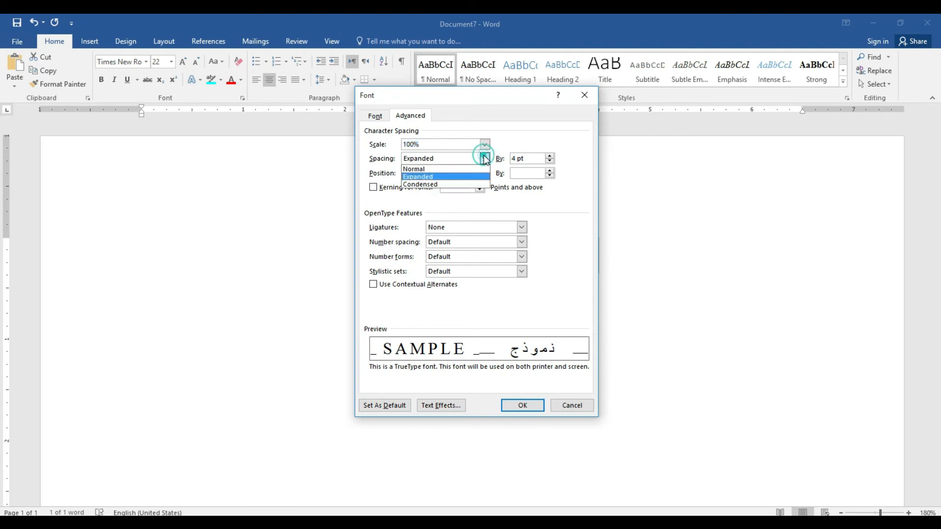
pyautogui.click(438, 171)
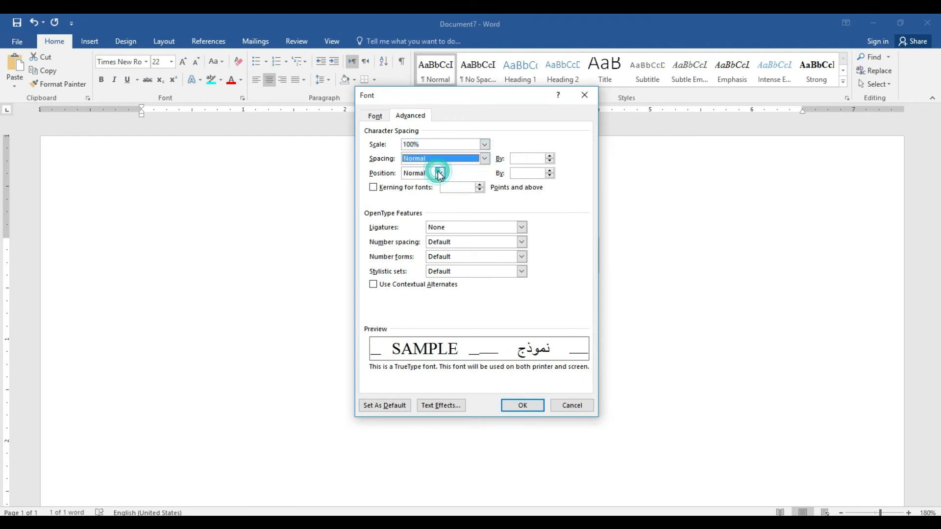
pyautogui.click(377, 116)
pyautogui.click(524, 405)
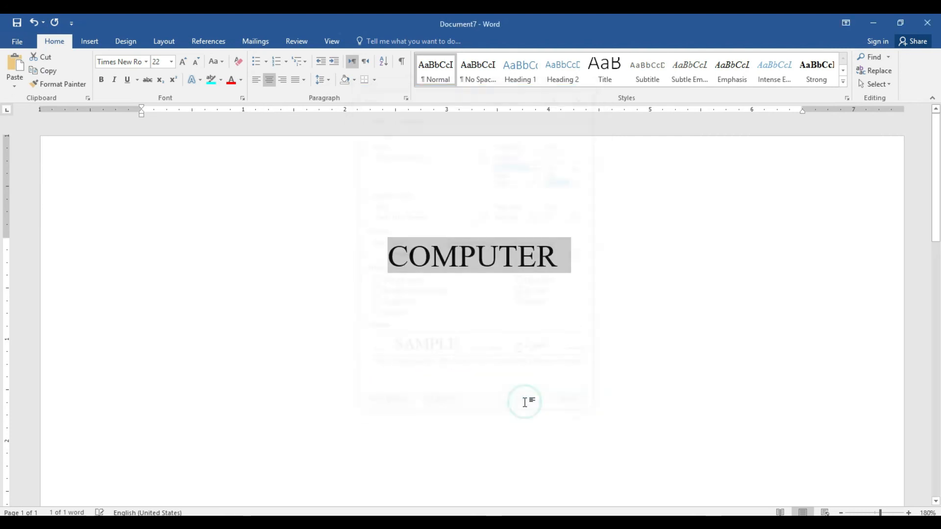
# Step: Examine the advanced font settings and the Text Fill options under Text Effects for "COMPUTER", keeping the existing settings
pyautogui.click(242, 97)
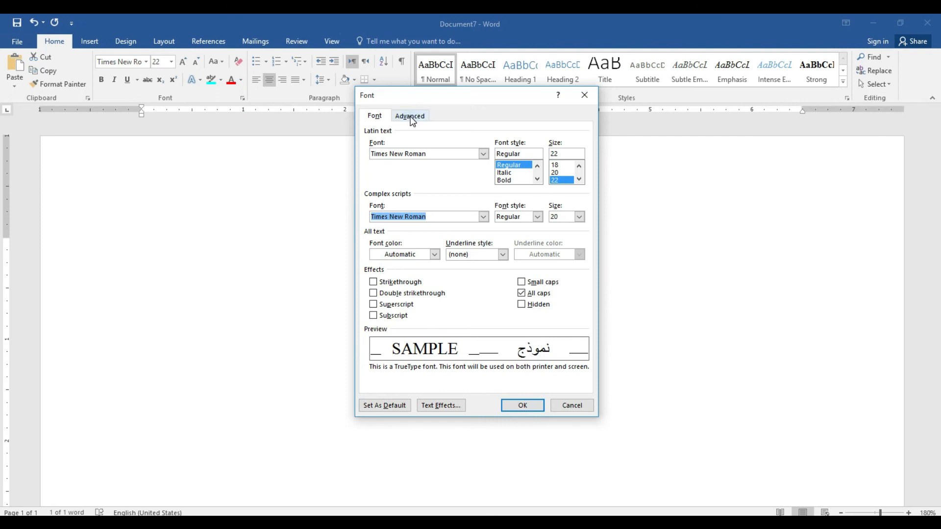
pyautogui.click(410, 116)
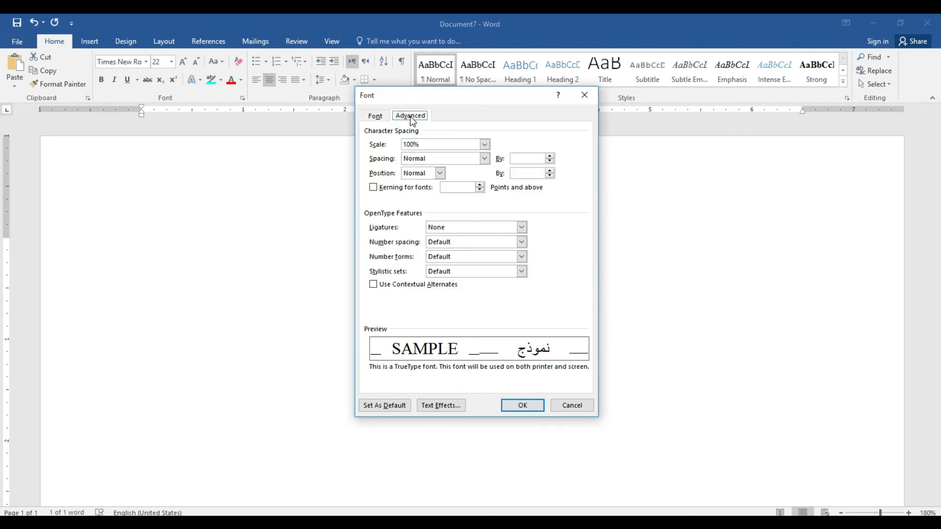
pyautogui.click(441, 407)
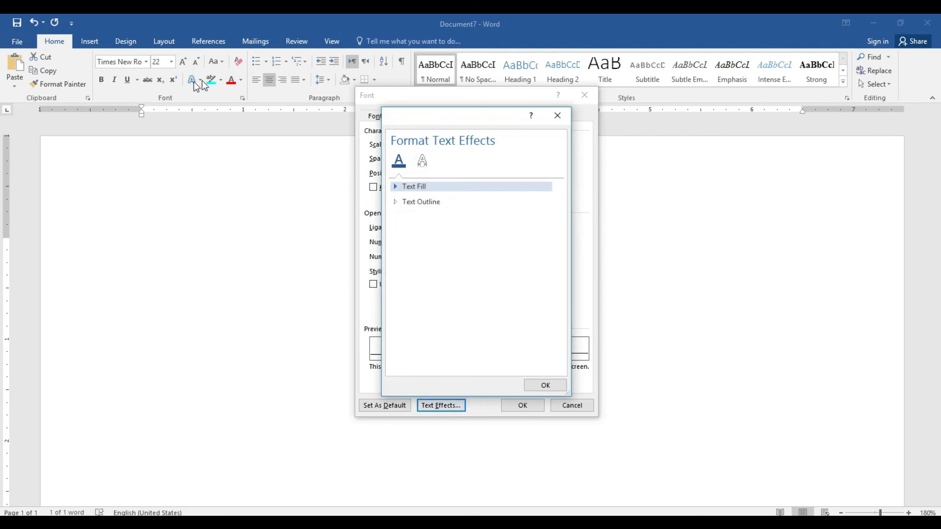
pyautogui.click(409, 187)
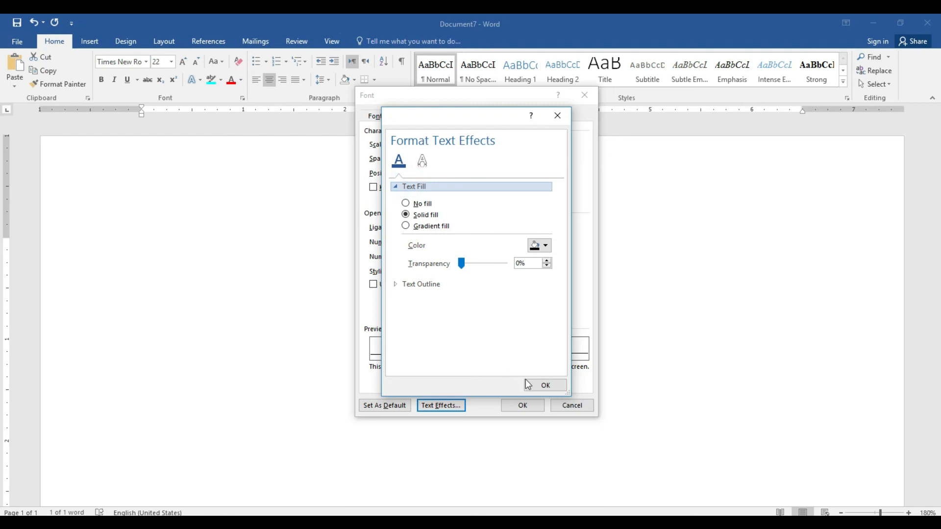
pyautogui.click(542, 385)
pyautogui.click(531, 406)
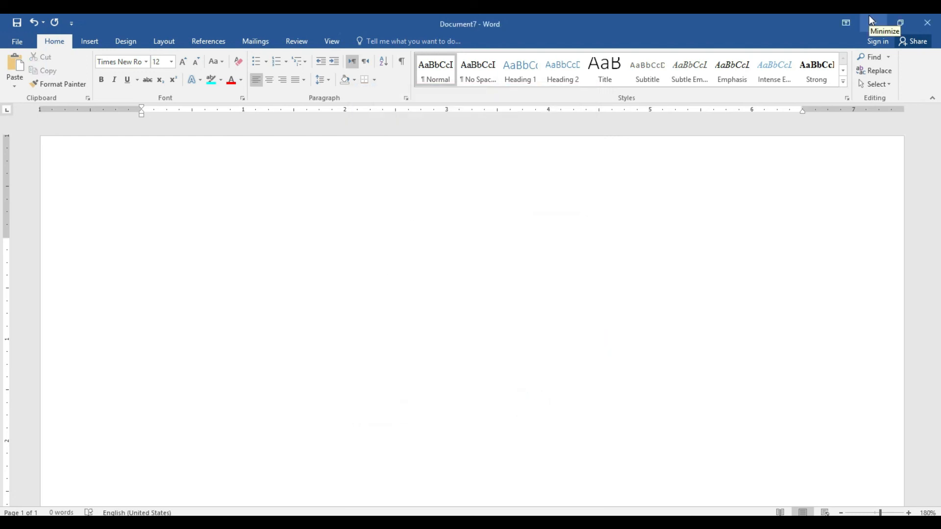
# Step: Minimize the practice documents to return to "OFFICE AUTOMATION COURSE INTRODUCTION" and review its introduction, notes and the MS Word and MS Excel descriptions
pyautogui.click(870, 20)
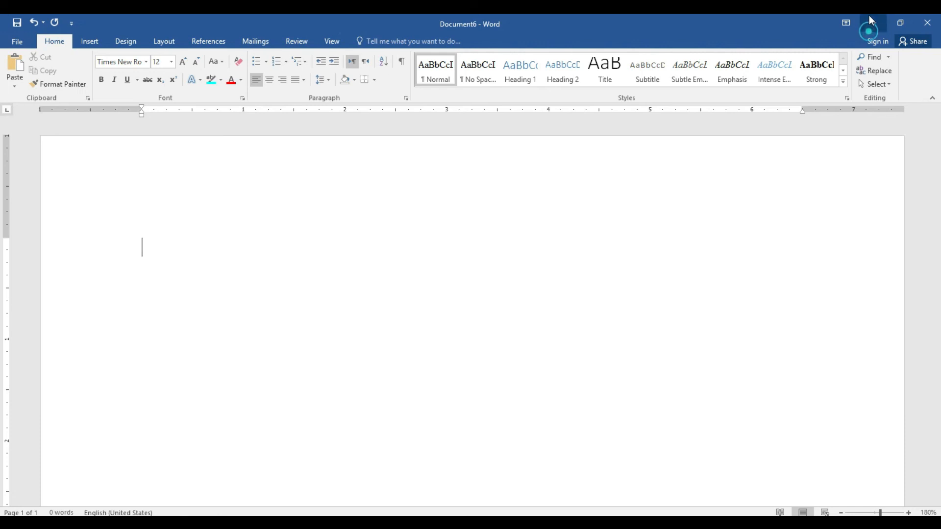
pyautogui.click(869, 17)
pyautogui.click(868, 19)
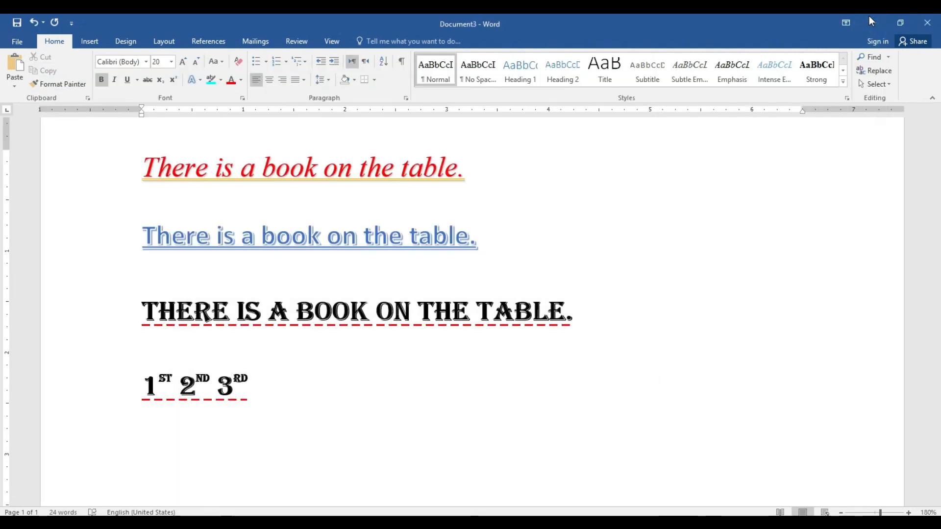
pyautogui.click(871, 21)
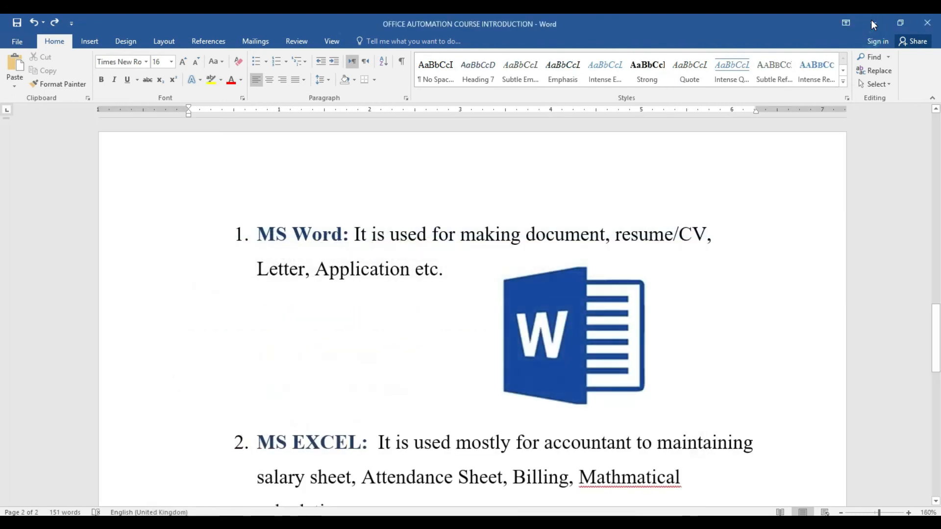
pyautogui.moveTo(939, 344); pyautogui.dragTo(939, 193)
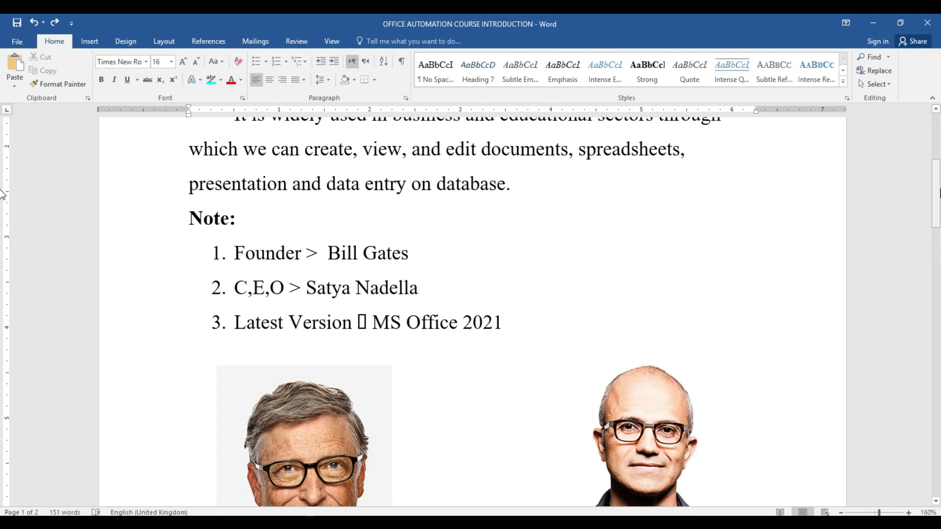
pyautogui.moveTo(936, 193); pyautogui.dragTo(938, 149)
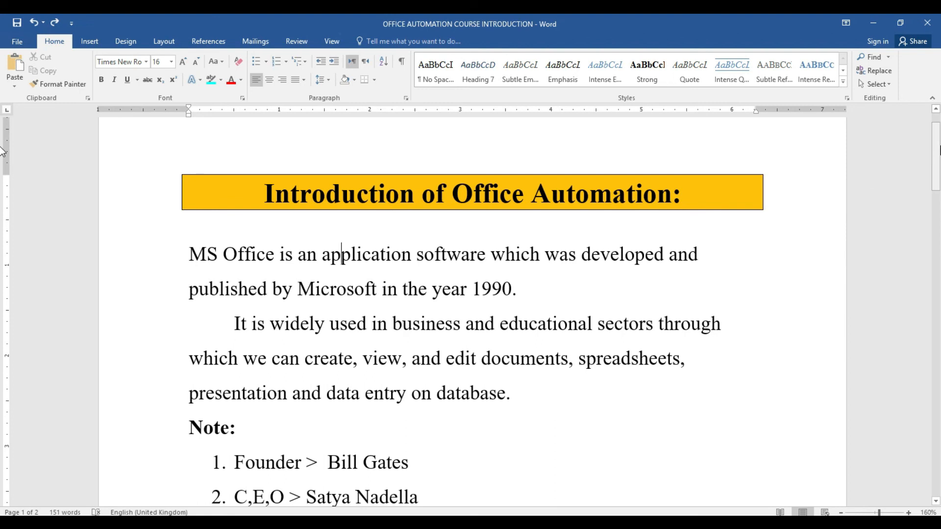
pyautogui.moveTo(939, 149); pyautogui.dragTo(940, 338)
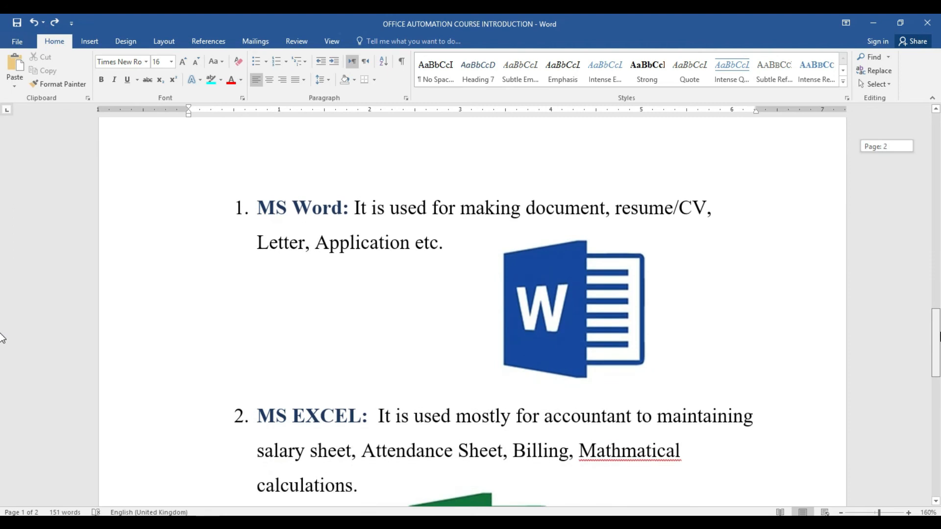
pyautogui.moveTo(939, 337); pyautogui.dragTo(939, 113)
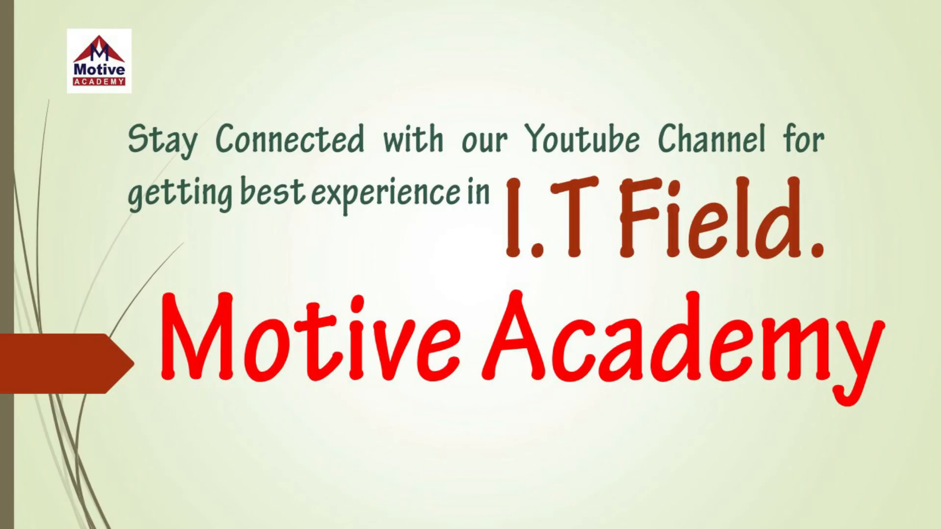